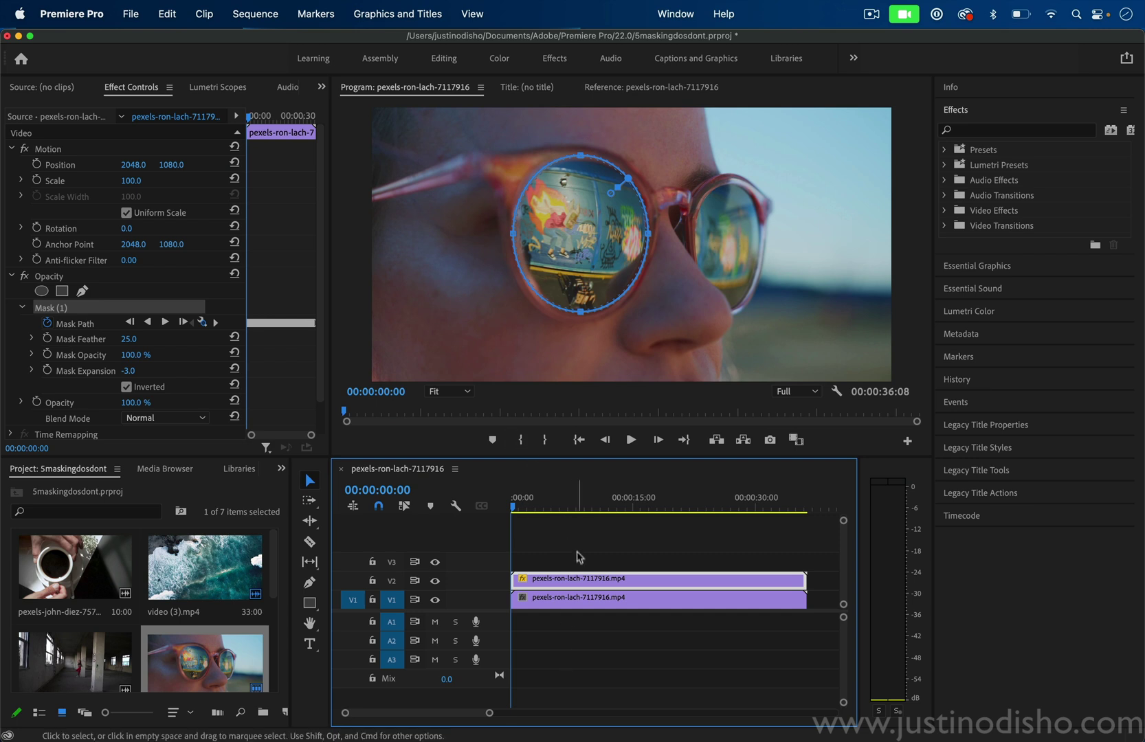
Delete the masked duplicate clip from track V2
key("BackSpace")
Select the V1 glasses clip and expand its Opacity settings in Effect Controls
left_click(557, 602)
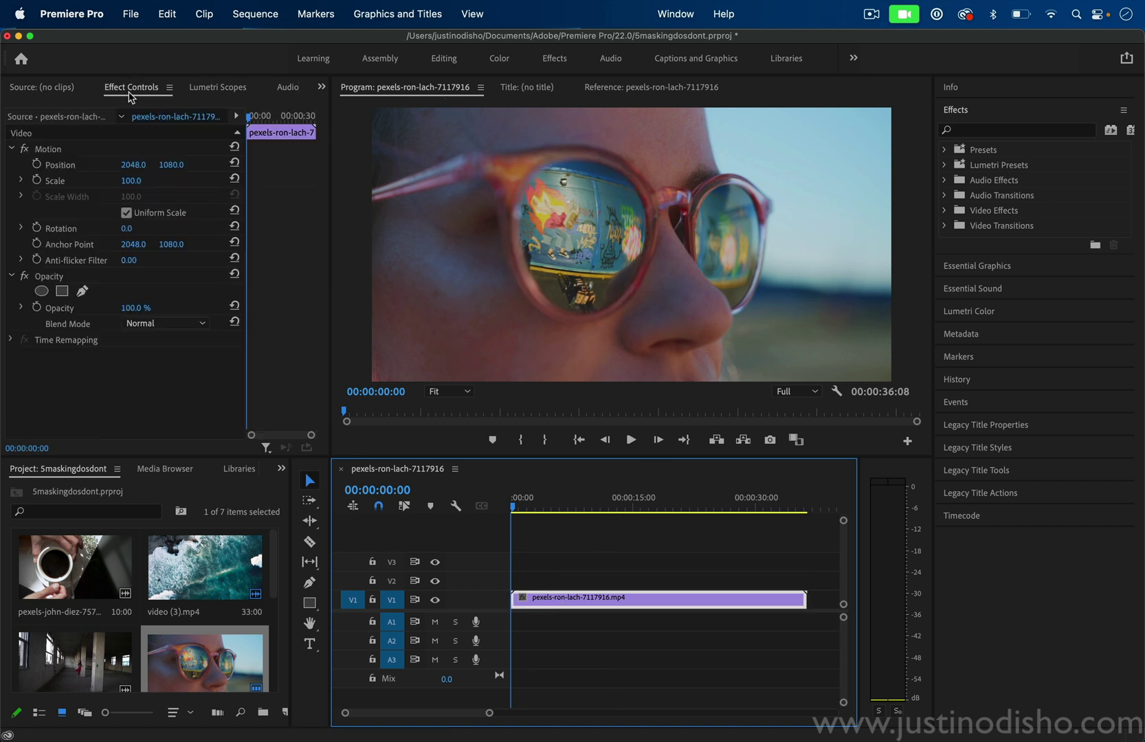
left_click(53, 279)
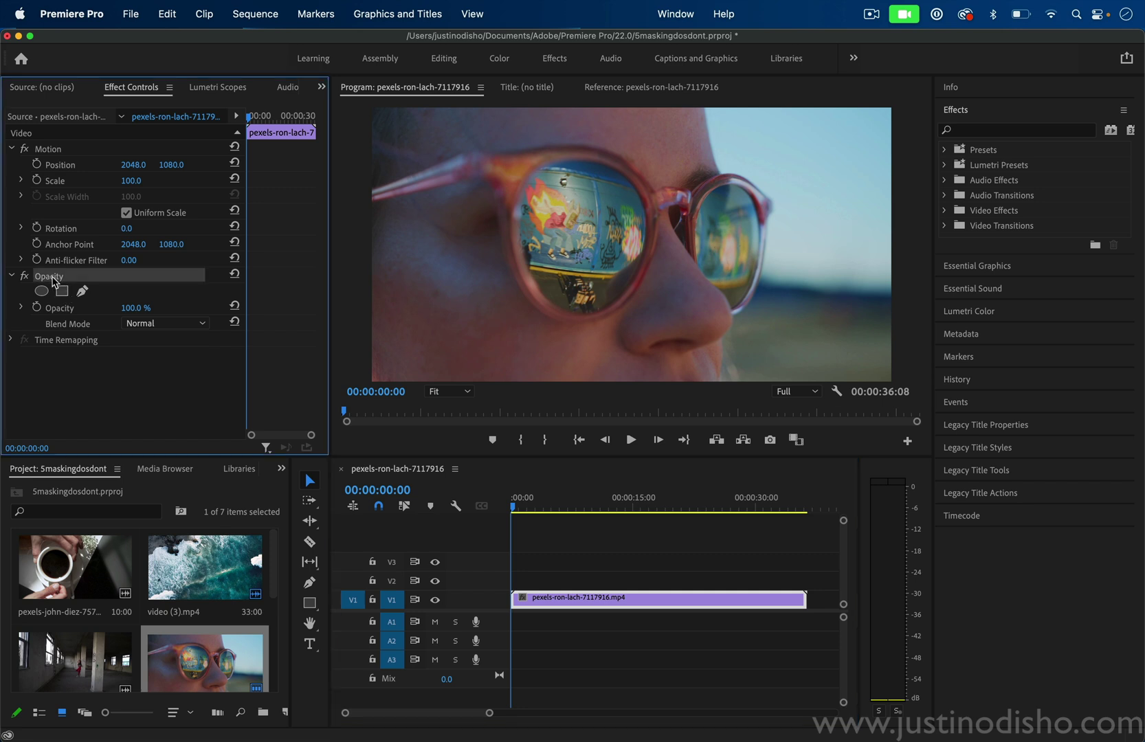
left_click(10, 276)
left_click(10, 275)
left_click(676, 10)
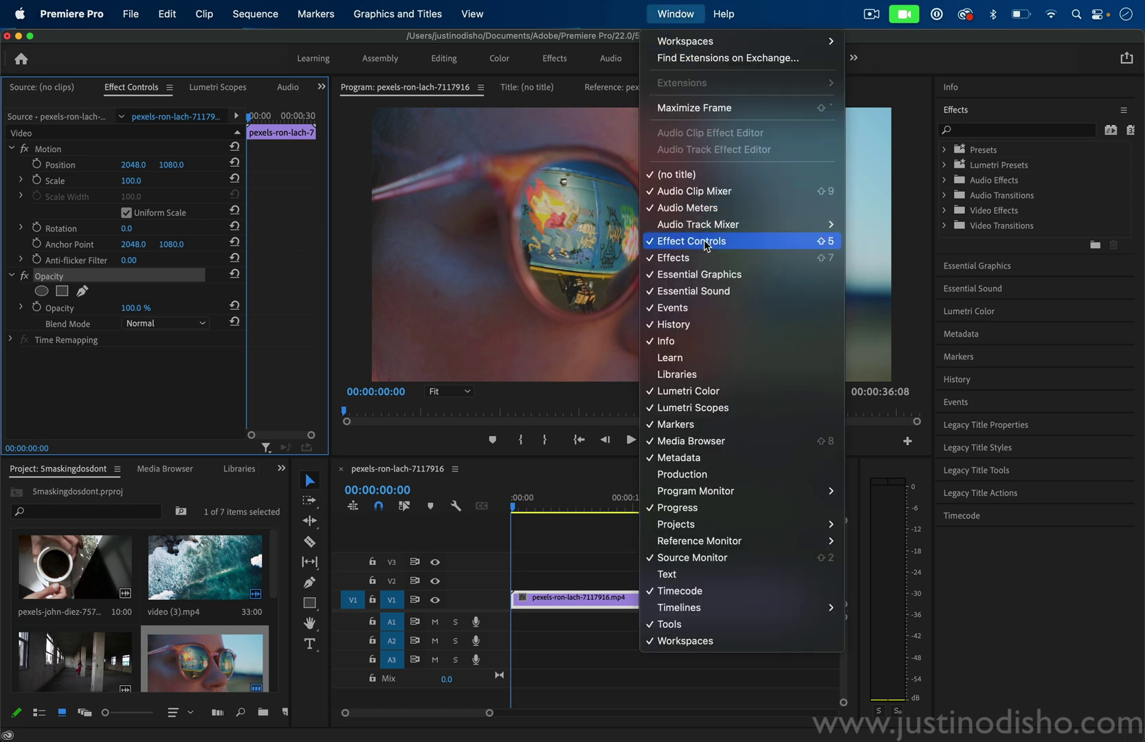
left_click(160, 389)
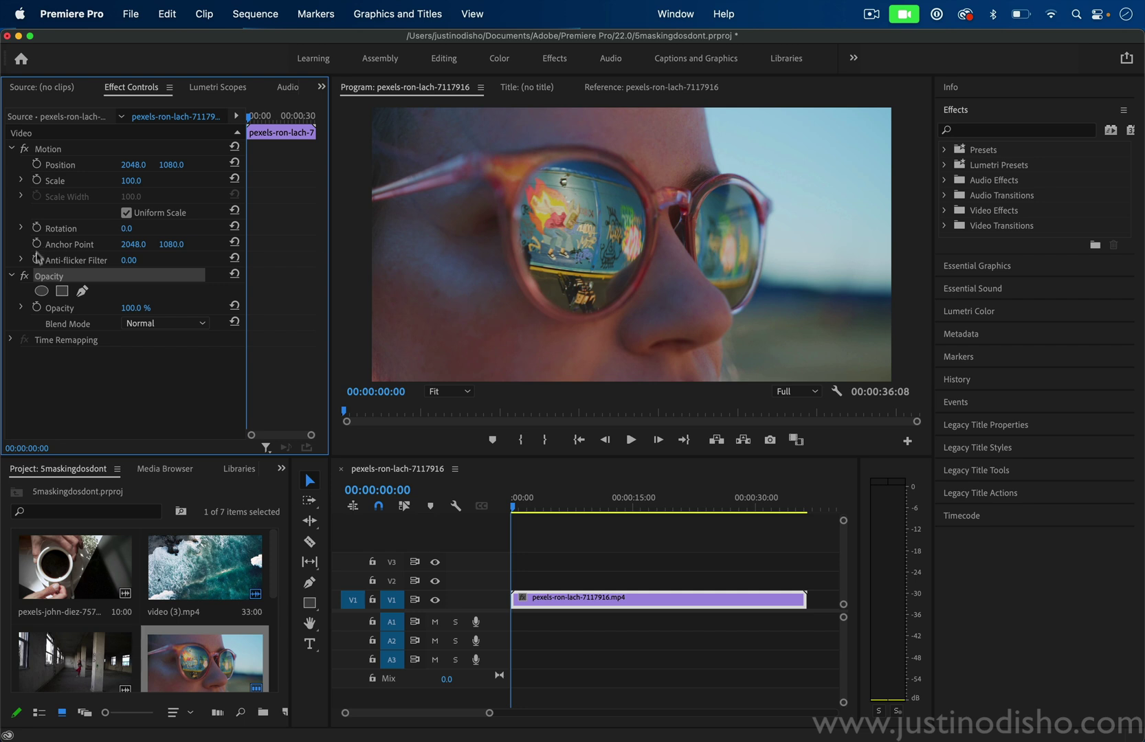
Add an elliptical opacity mask, pull it into a teardrop with an extra vertex, and drag it onto the left lens
left_click(42, 291)
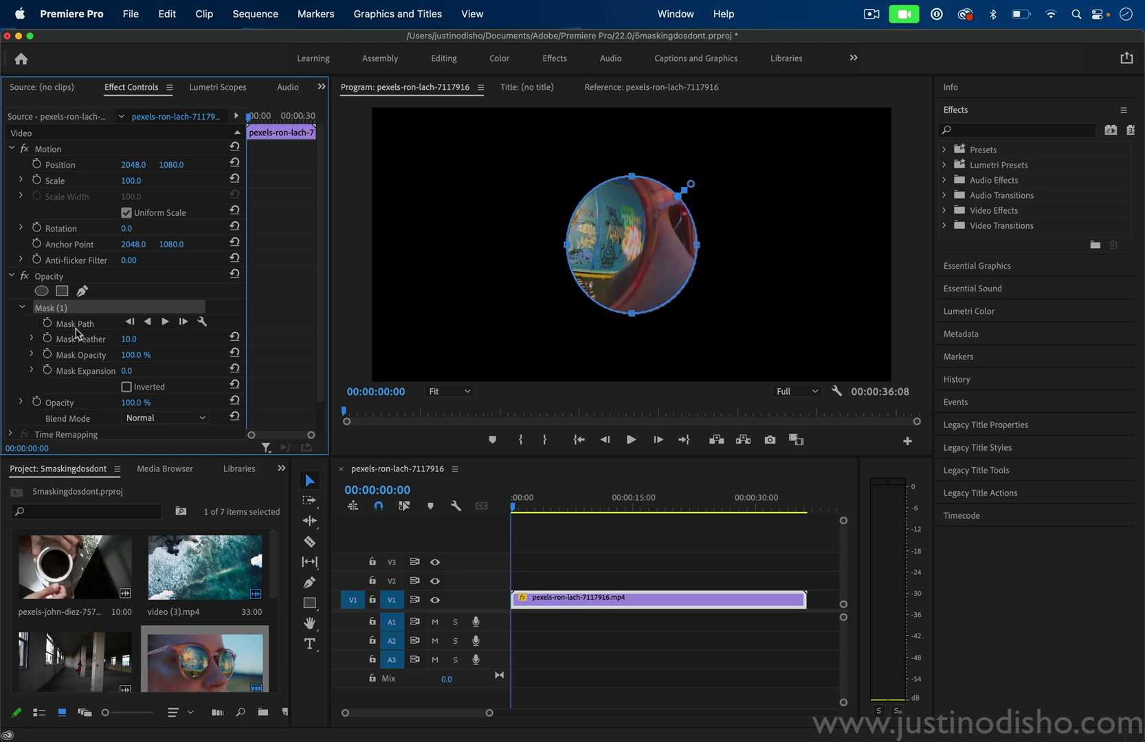
left_click(91, 344)
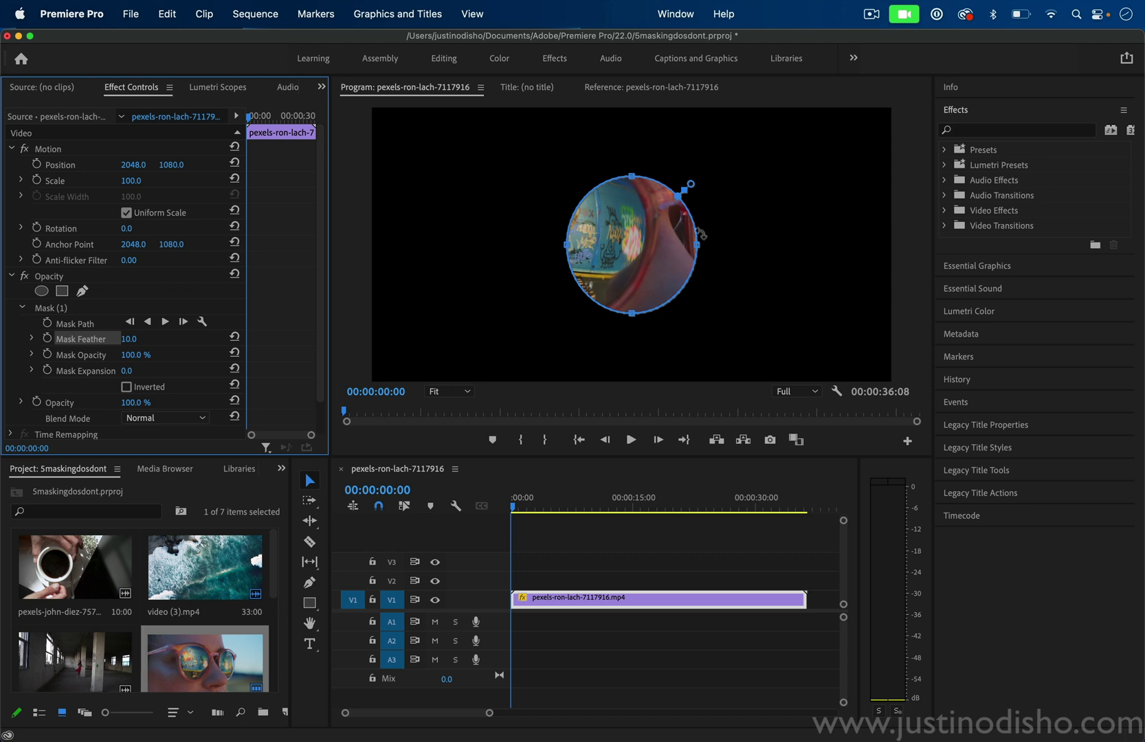
left_click(631, 177)
mouse_move(631, 177)
left_mouse_down()
mouse_move(631, 121)
mouse_move(631, 171)
left_mouse_up()
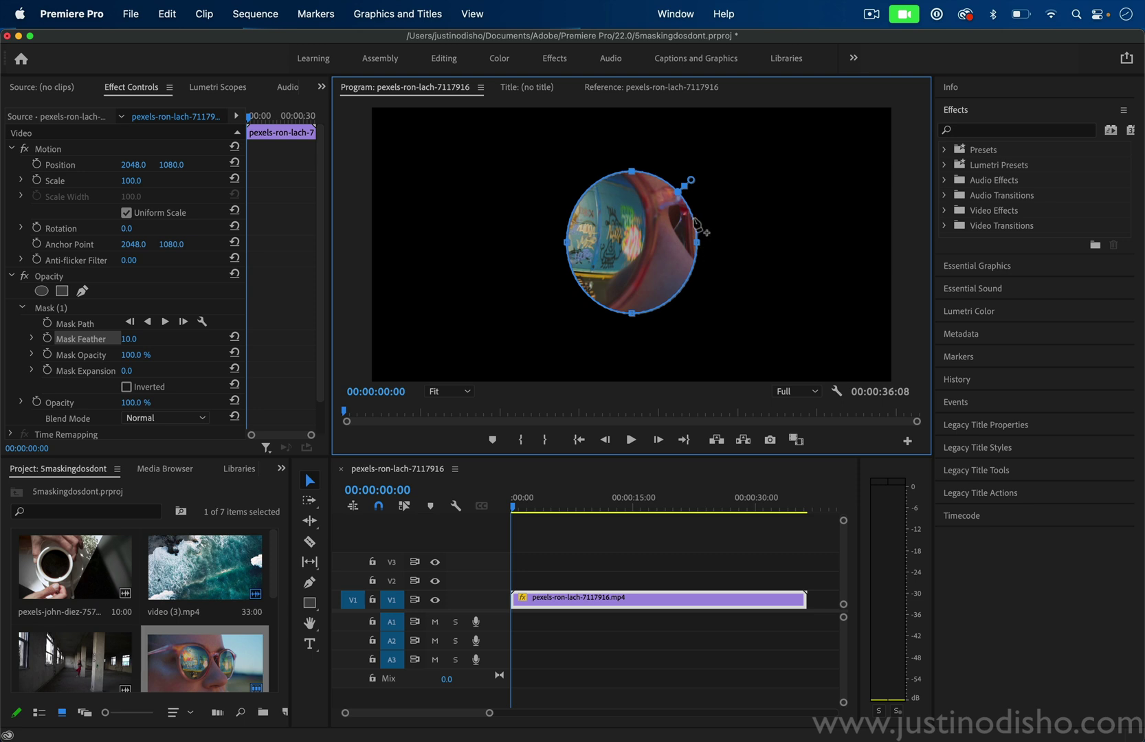
left_click(680, 288)
mouse_move(681, 290)
left_mouse_down()
mouse_move(755, 350)
mouse_move(684, 304)
left_mouse_up()
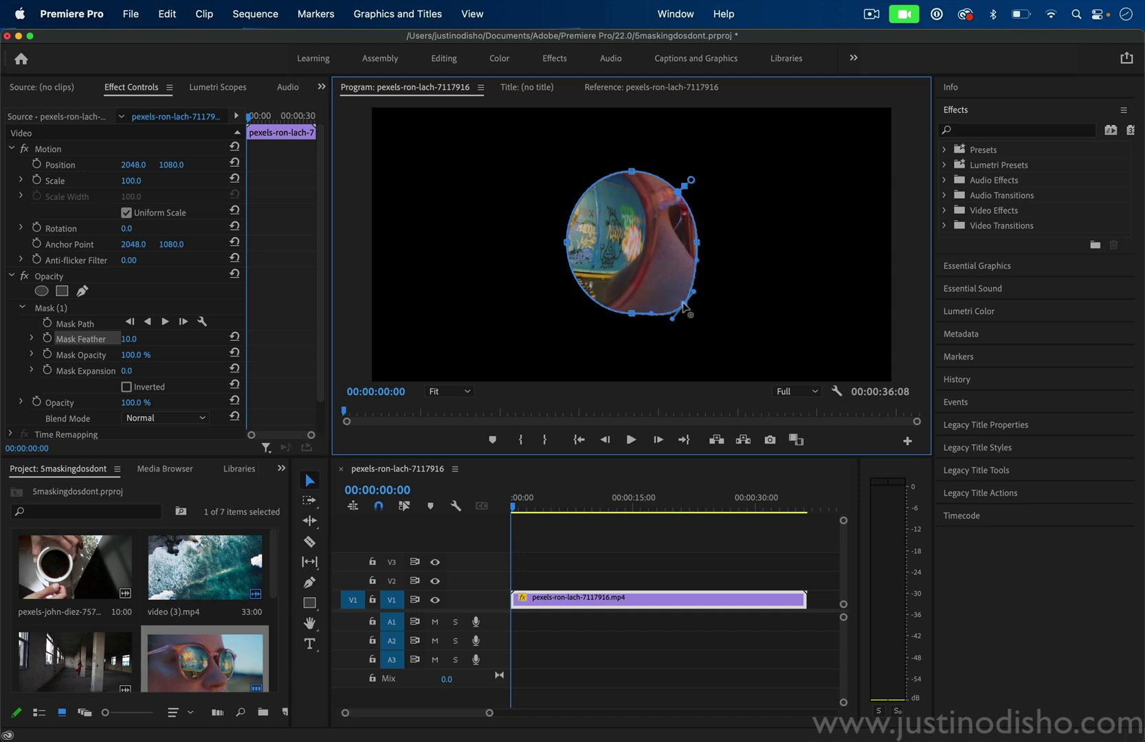
left_click_drag(644, 238, 592, 232)
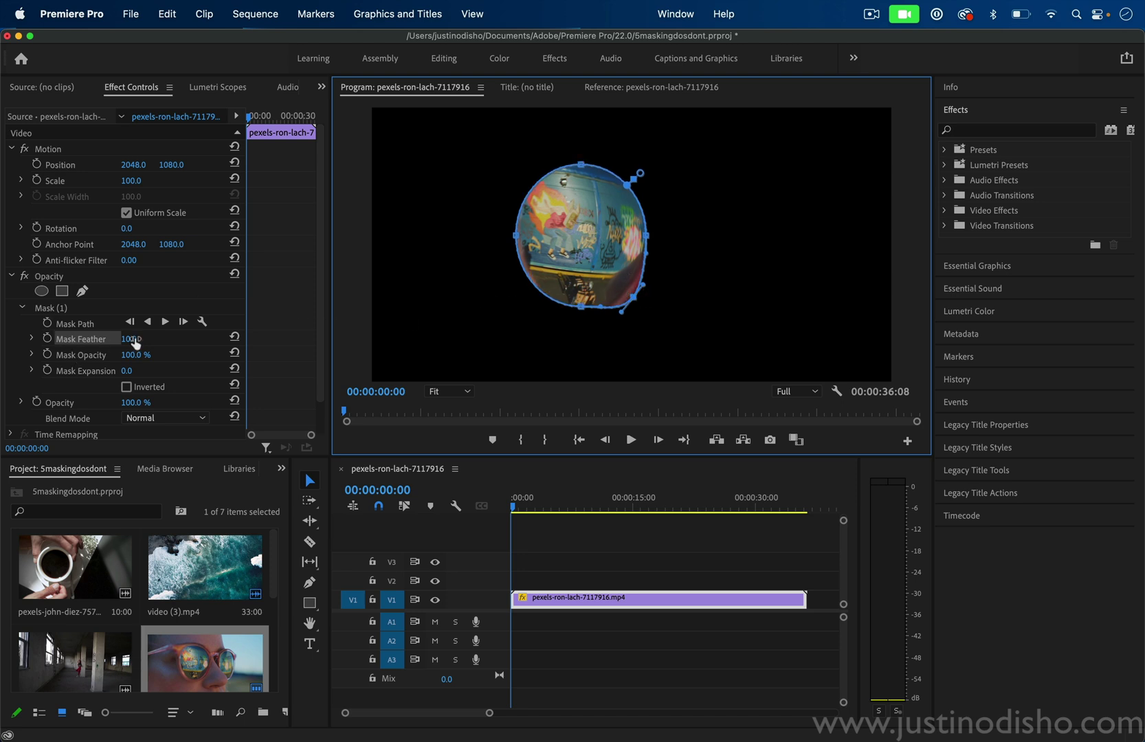
Adjust the mask feather and expansion, then invert the mask to black out the left lens
left_click_drag(128, 344, 370, 344)
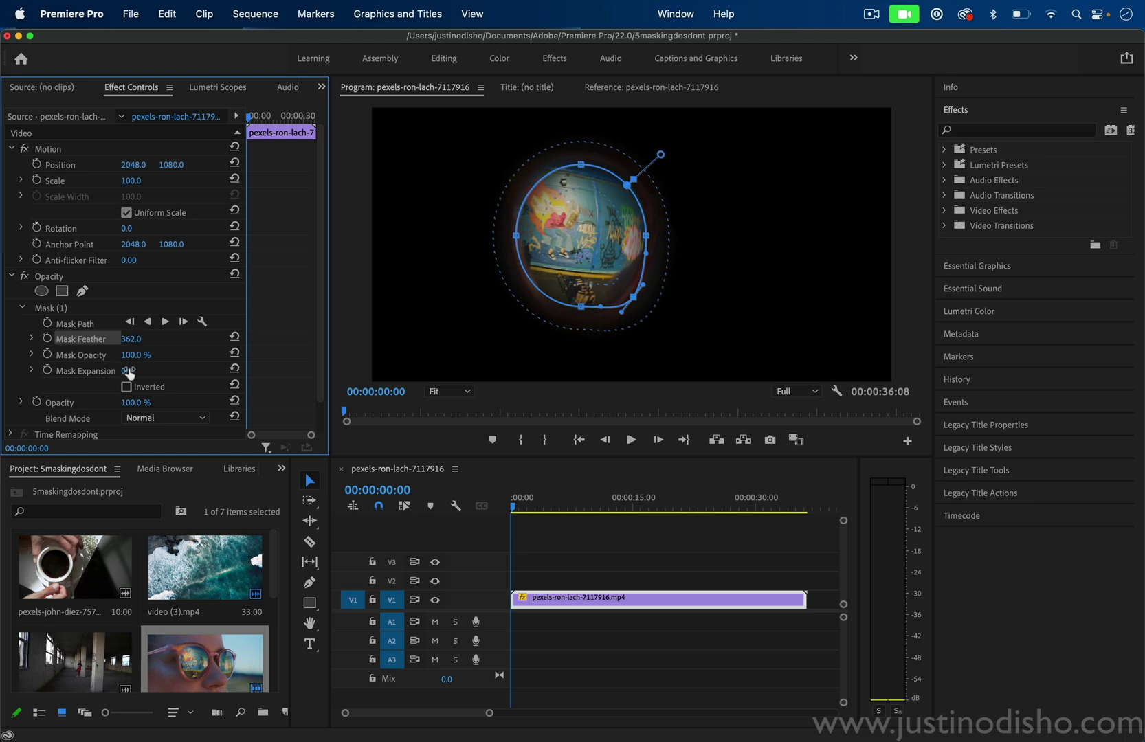
mouse_move(128, 372)
left_mouse_down()
mouse_move(220, 372)
mouse_move(103, 354)
mouse_move(141, 354)
left_mouse_up()
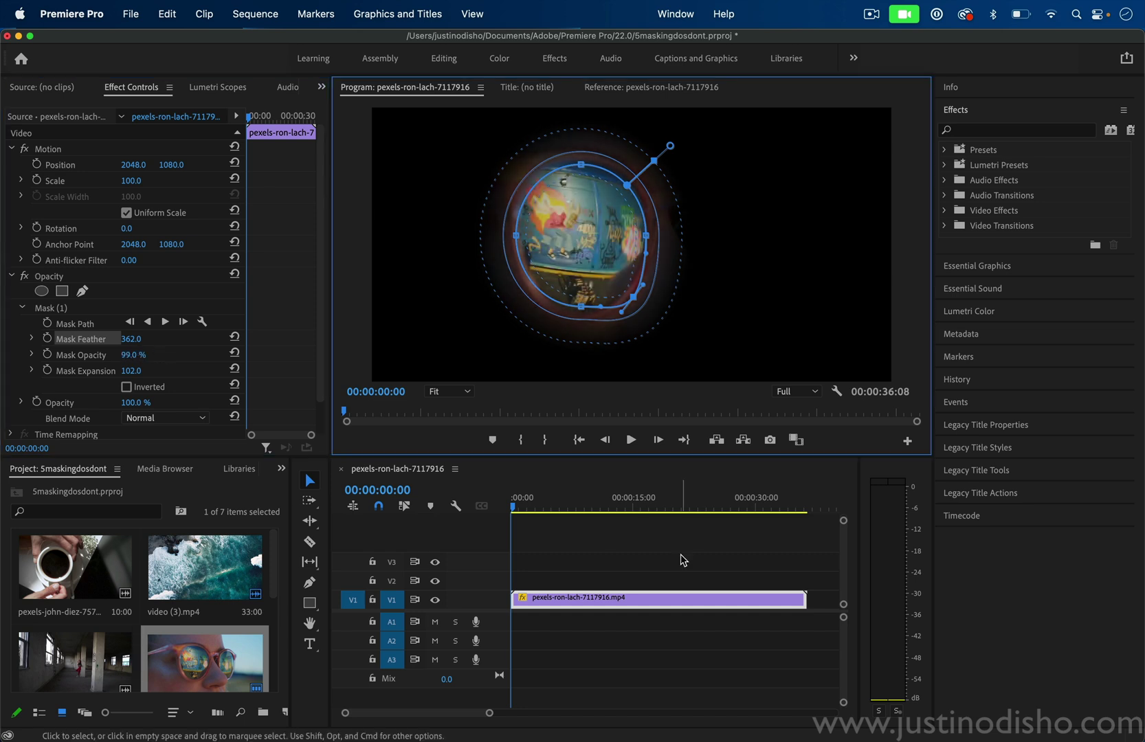
left_click(126, 387)
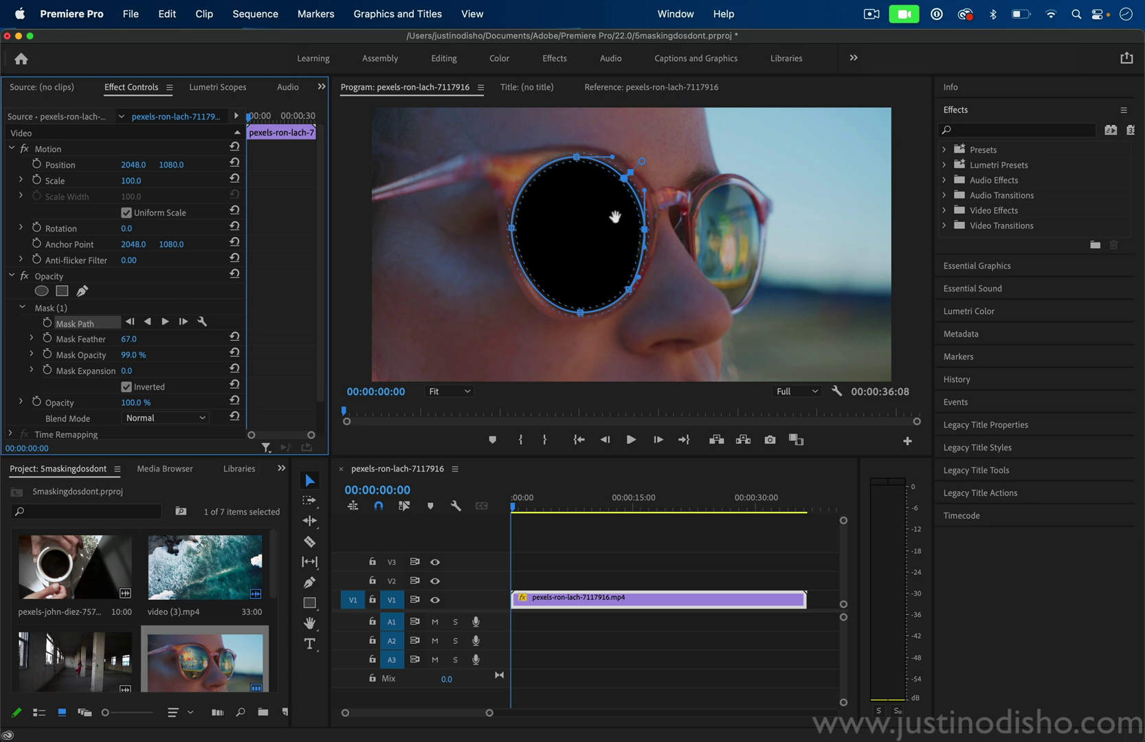
left_click(421, 91)
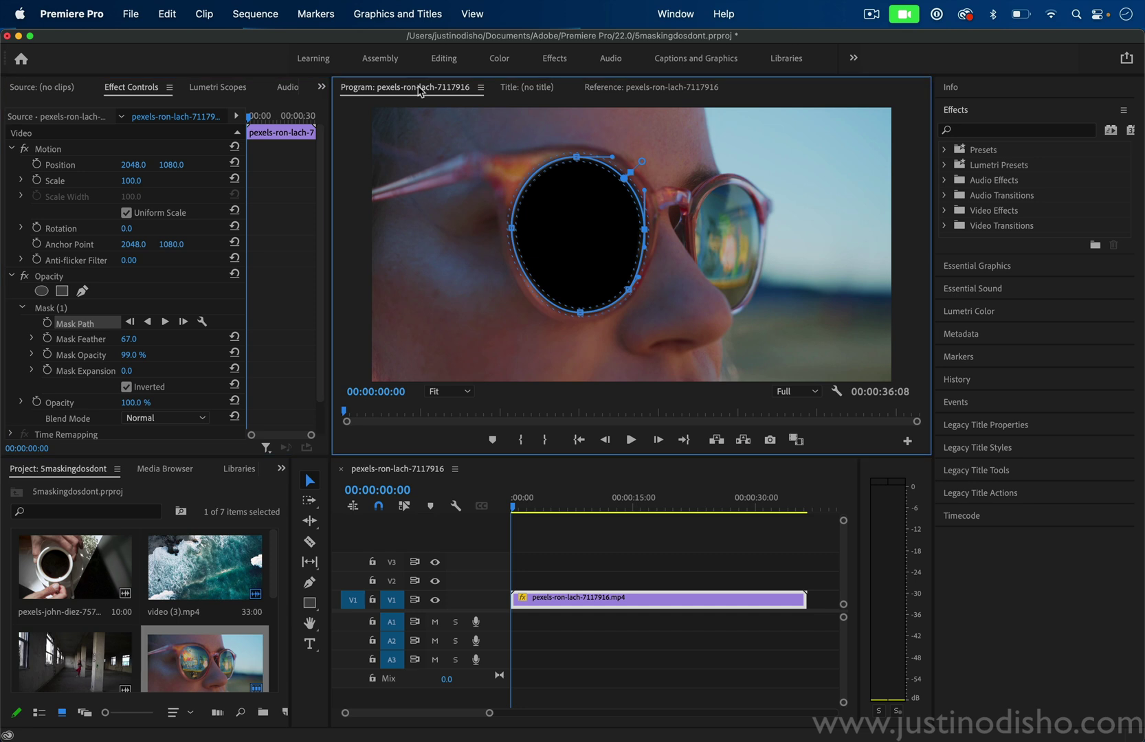
left_click(54, 308)
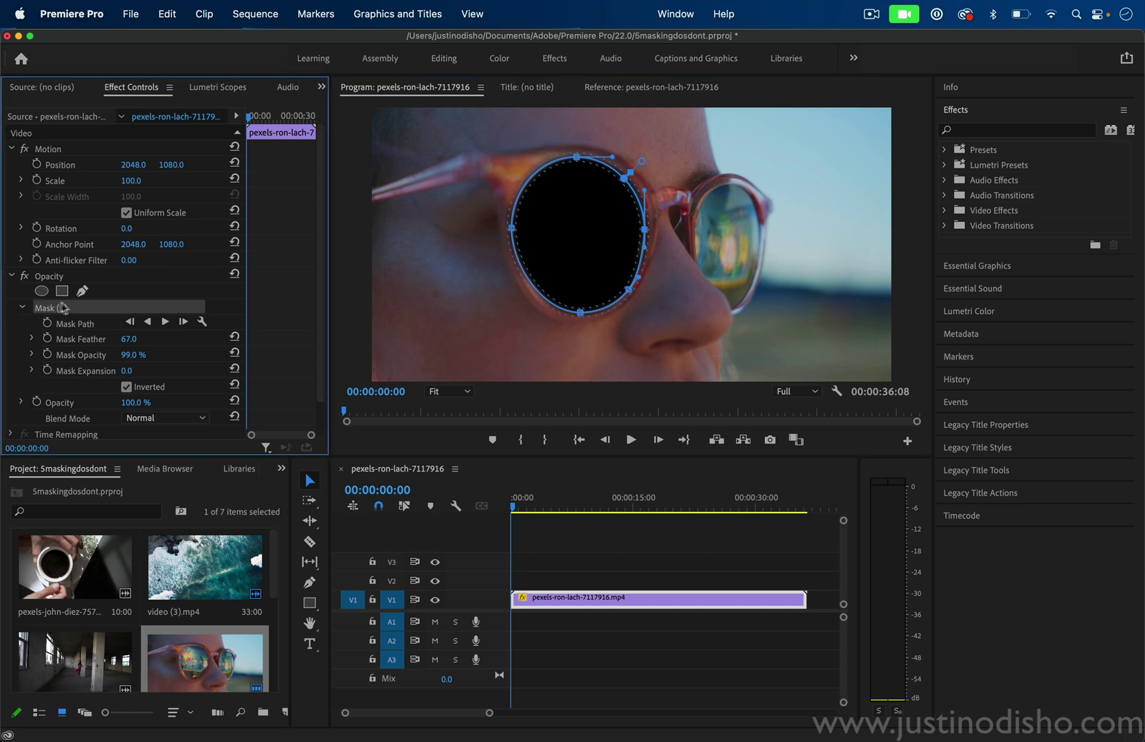
left_click(672, 92)
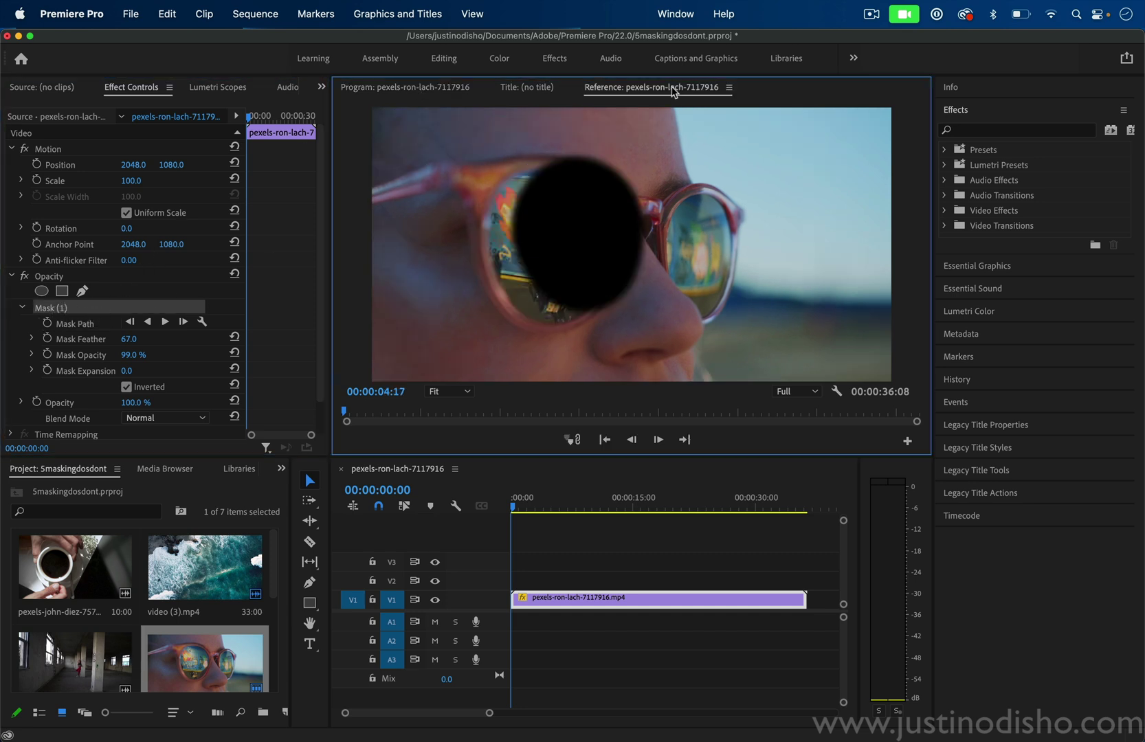
left_click(431, 89)
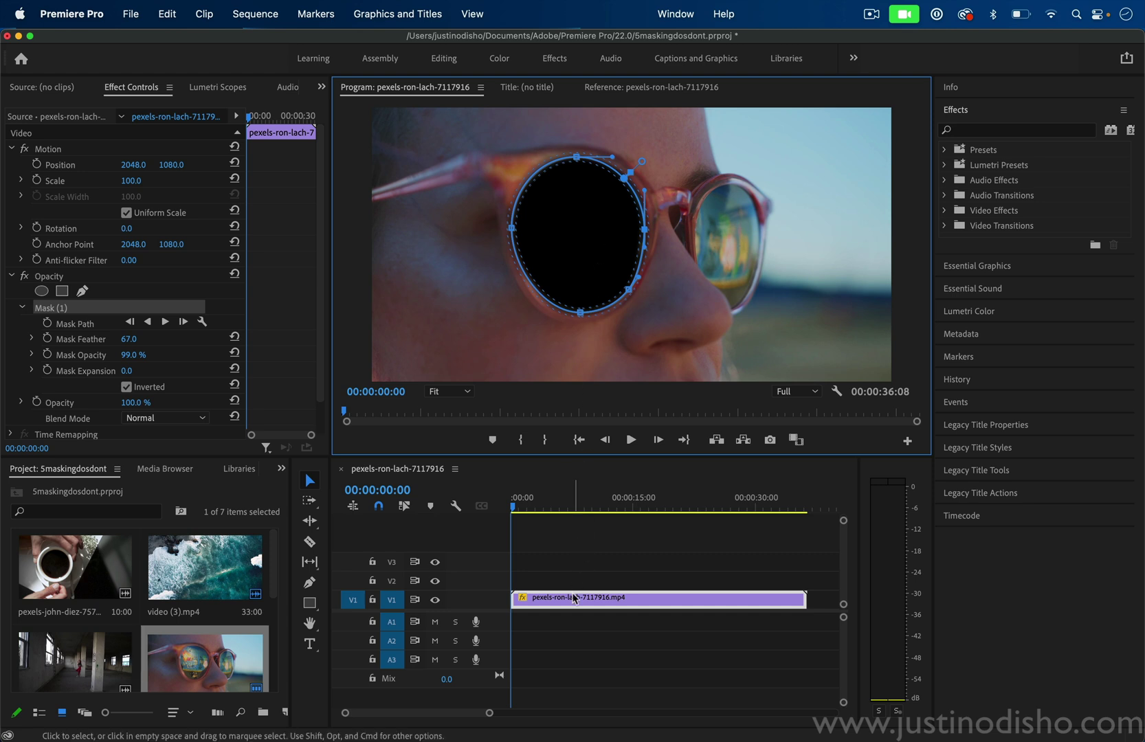
Move the masked glasses clip to V2, then add and remove video (3).mp4 and its audio from V1/A1
left_click_drag(561, 602, 560, 583)
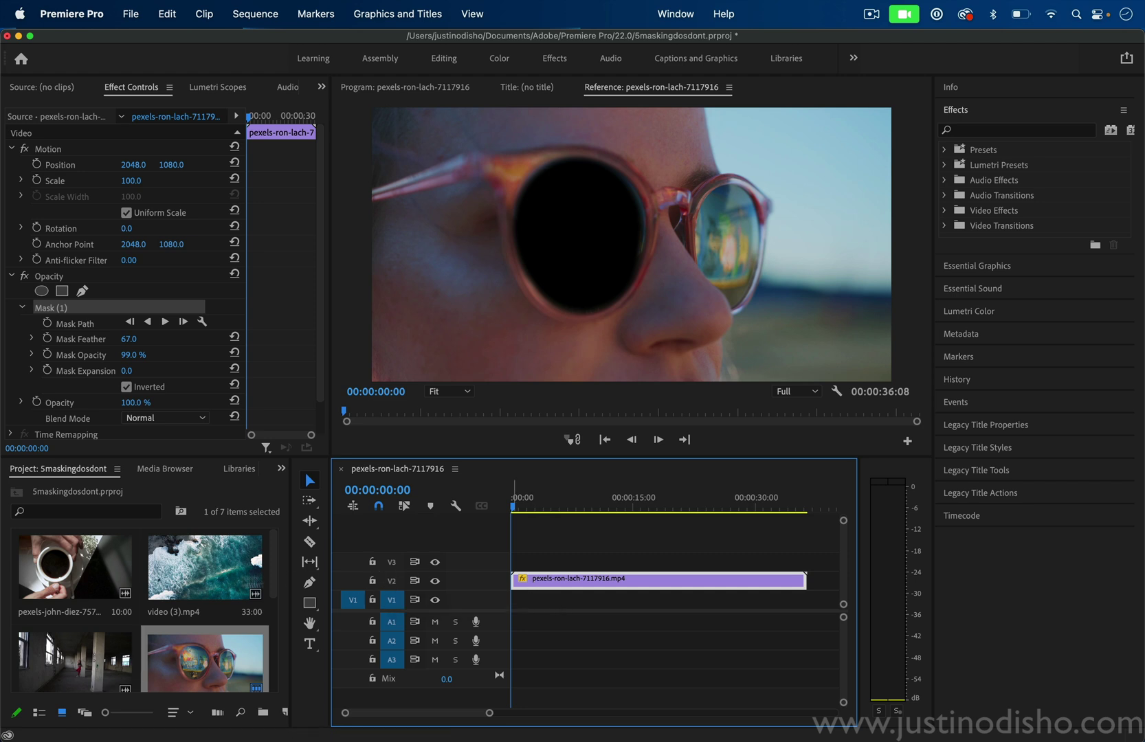
left_click_drag(205, 575, 503, 605)
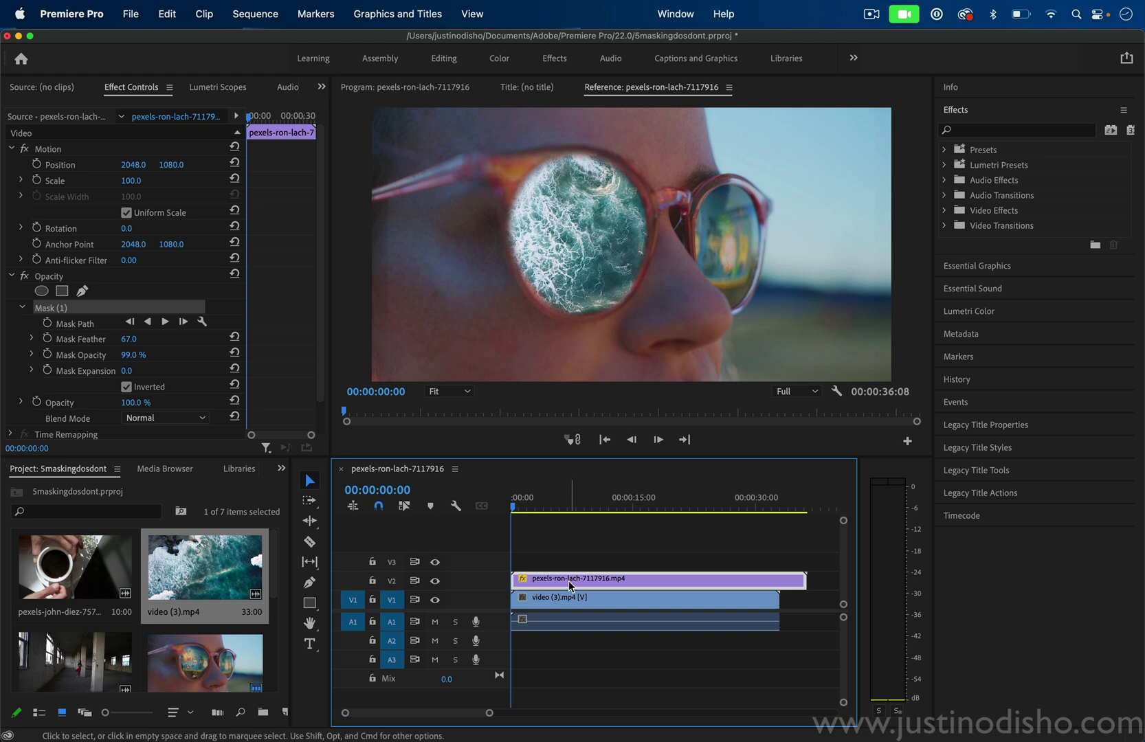
left_click(596, 608)
key("BackSpace")
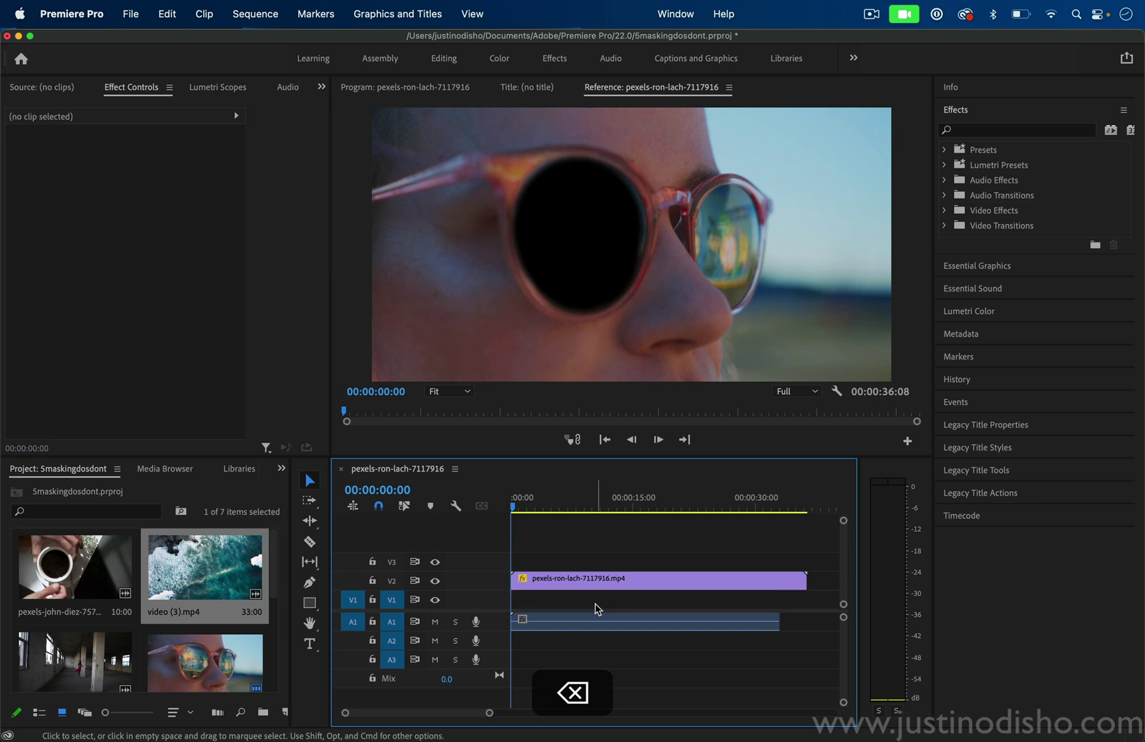
left_click(587, 619)
key("BackSpace")
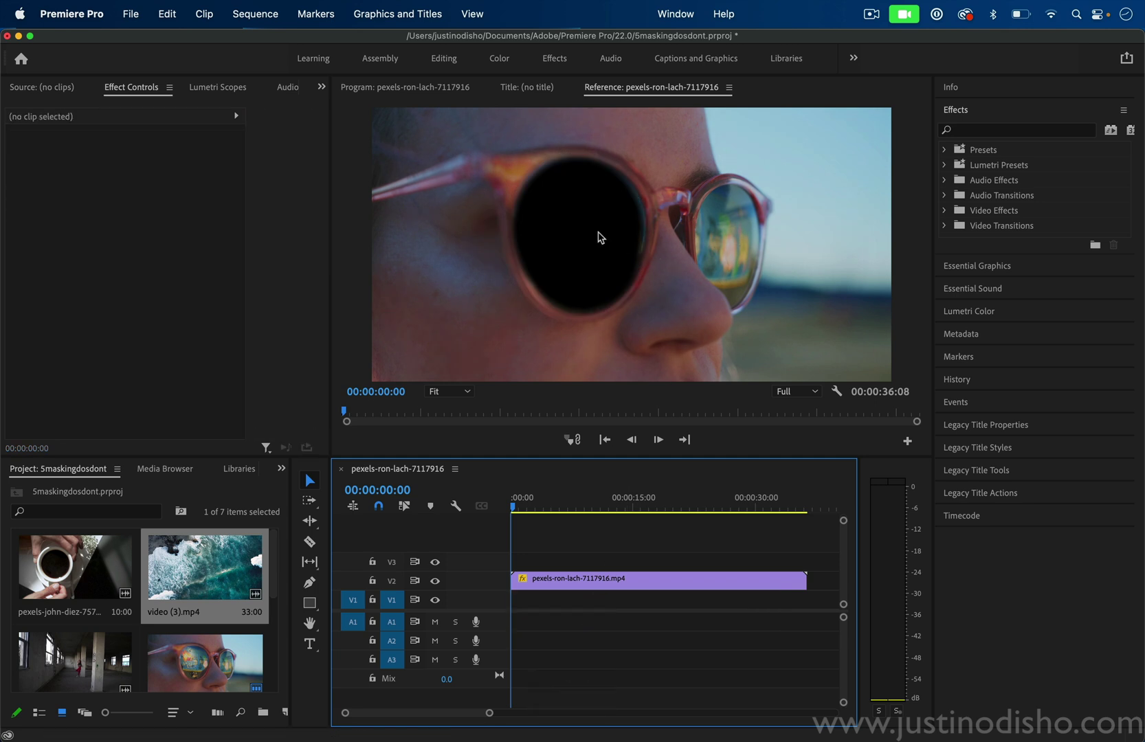
Turn on the Transparency Grid in the Program monitor and reselect the masked clip
left_click(426, 88)
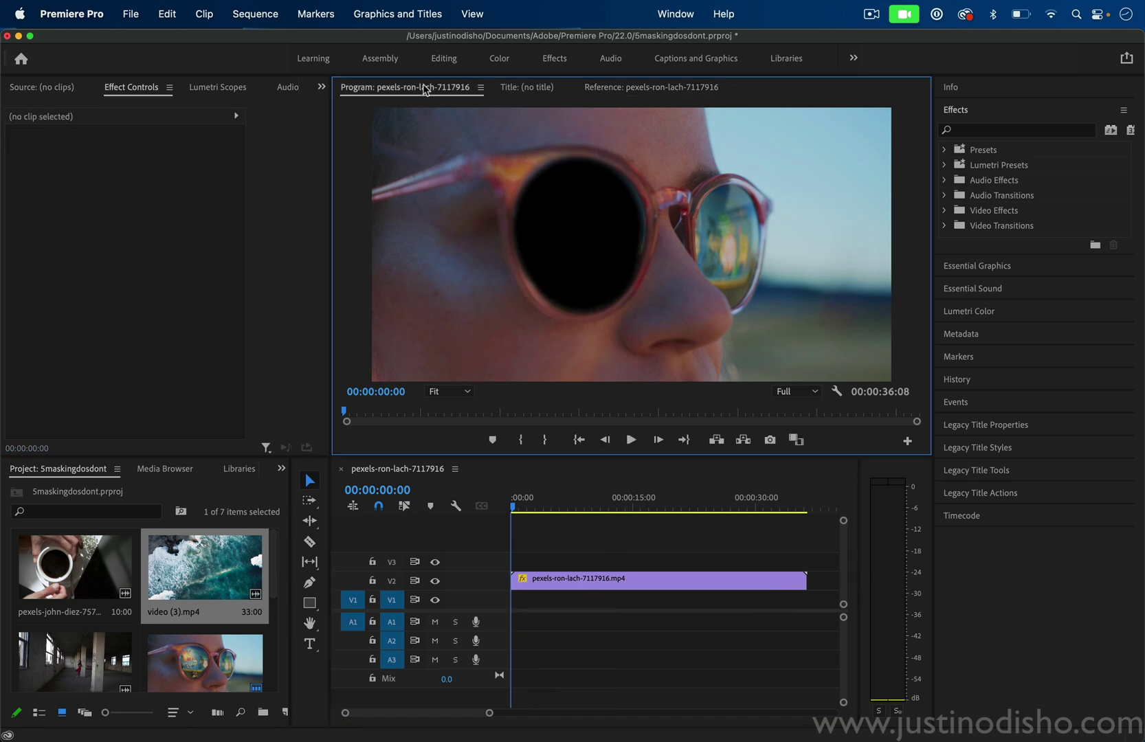
left_click(837, 391)
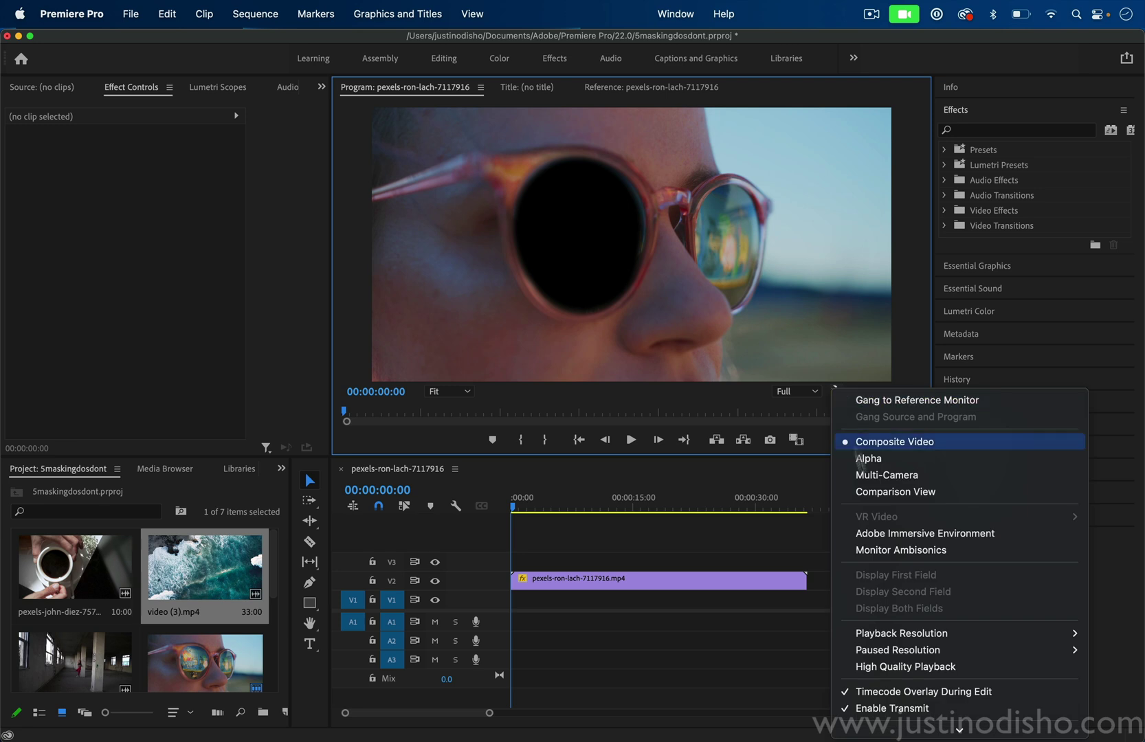
mouse_move(929, 738)
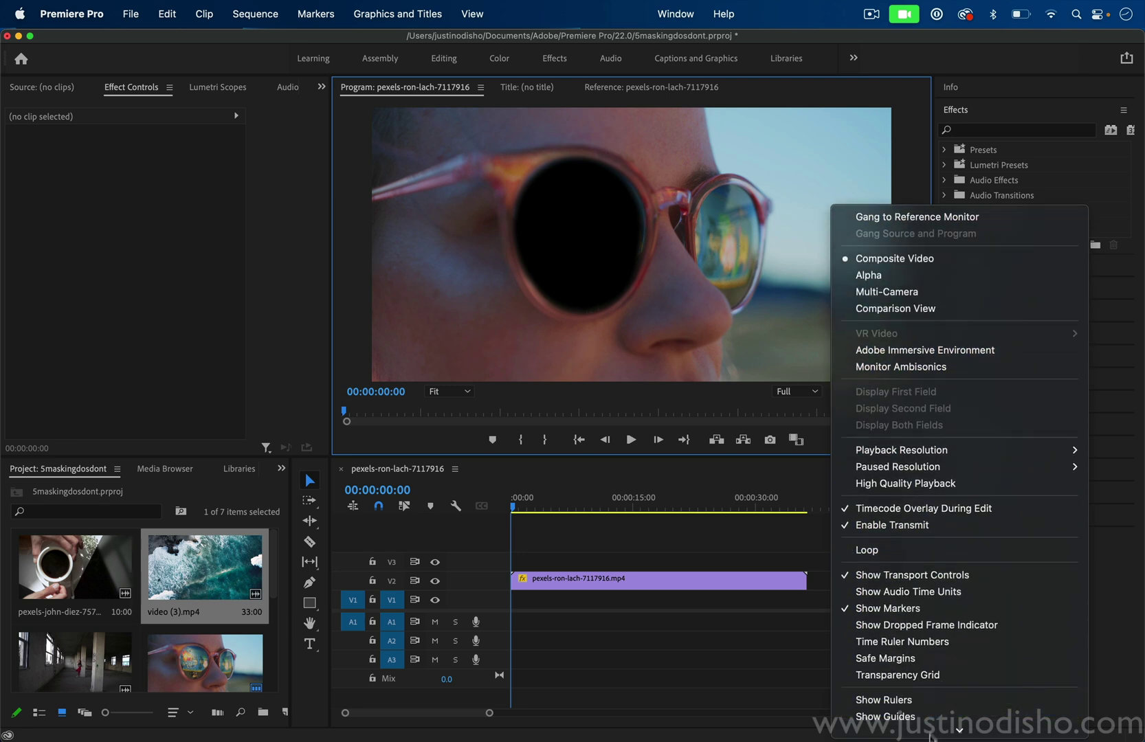
left_click(935, 659)
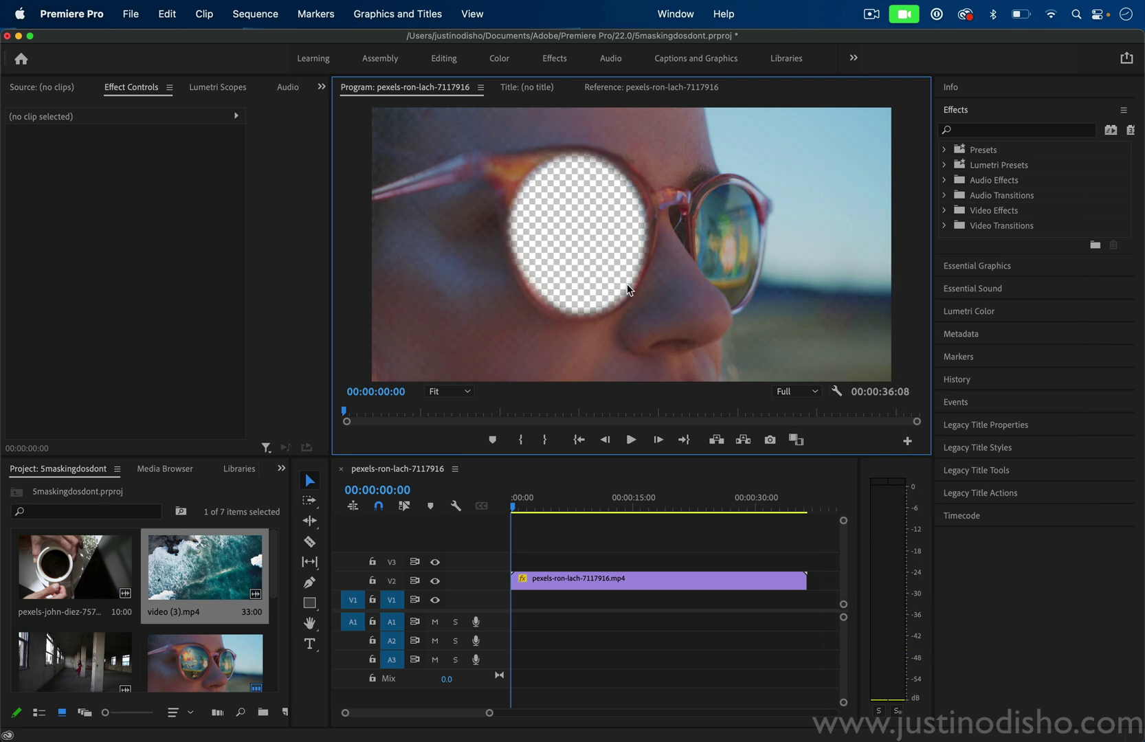
left_click(568, 581)
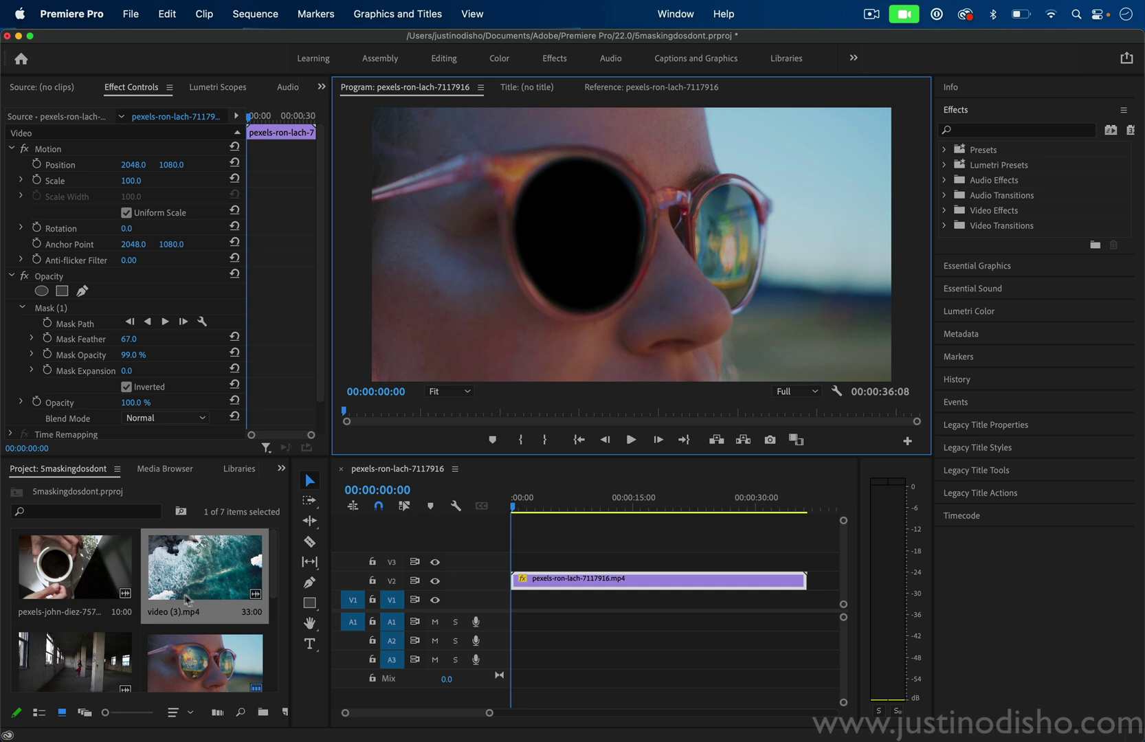
scroll(196, 602, "down", 4)
double_click(118, 562)
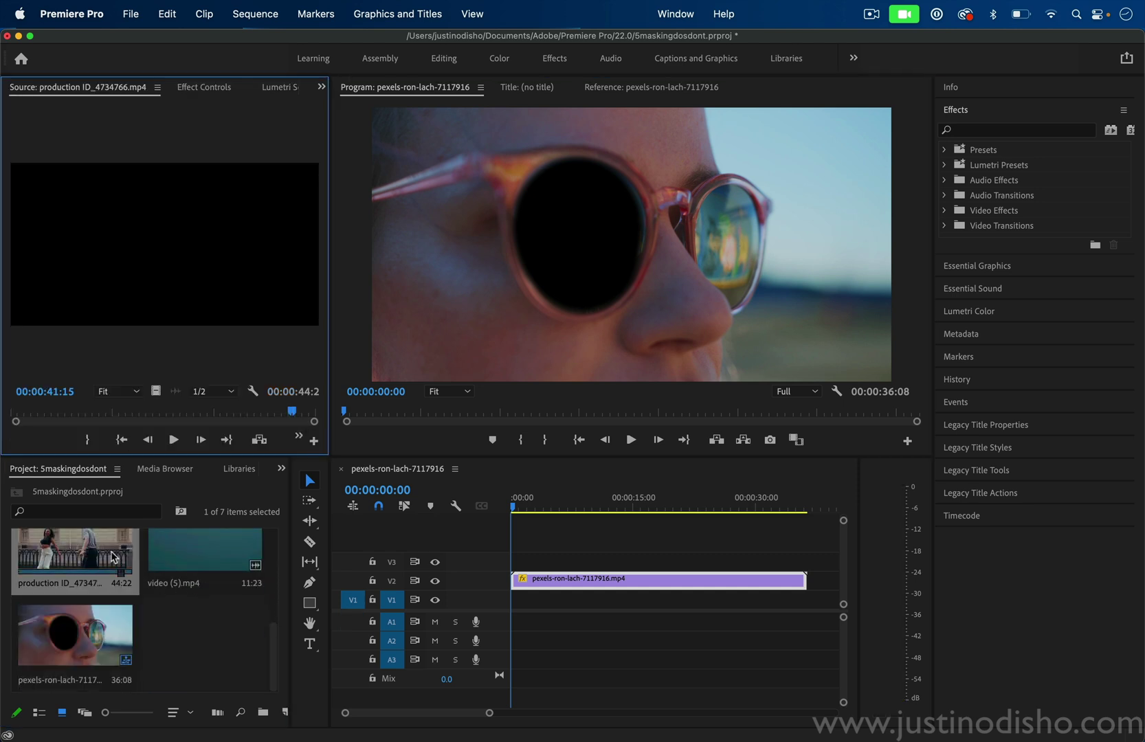
left_click_drag(138, 549, 533, 506)
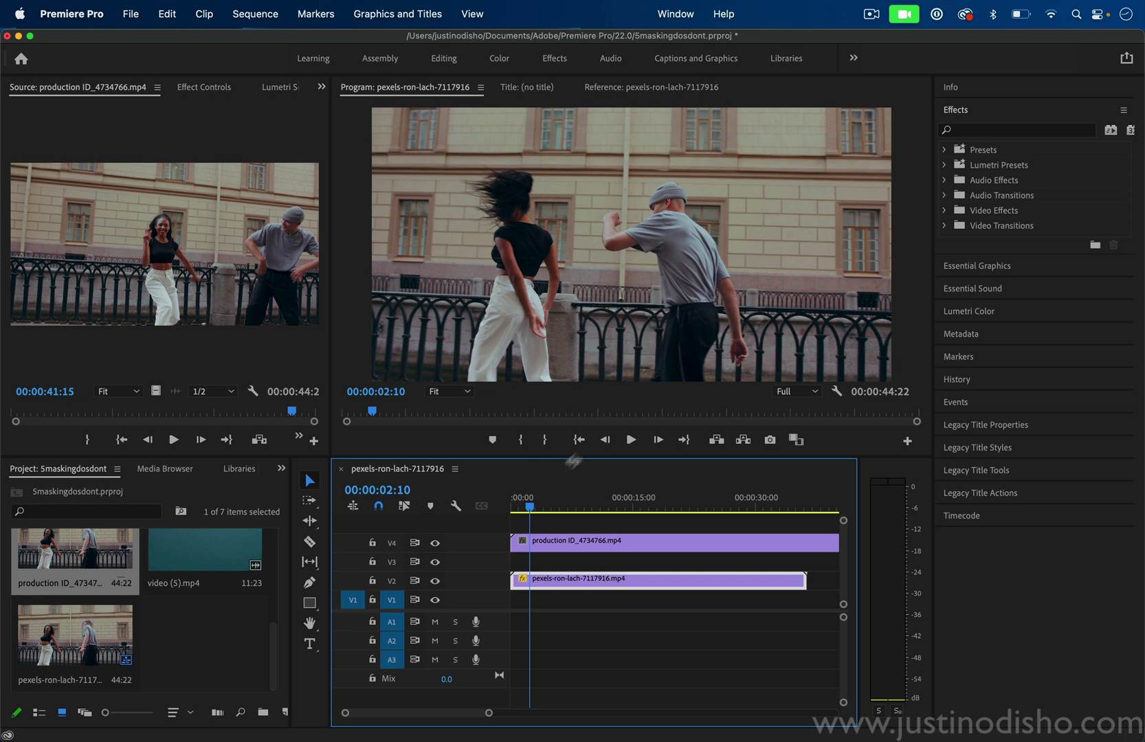
mouse_move(530, 506)
left_mouse_down()
mouse_move(592, 510)
mouse_move(509, 513)
left_mouse_up()
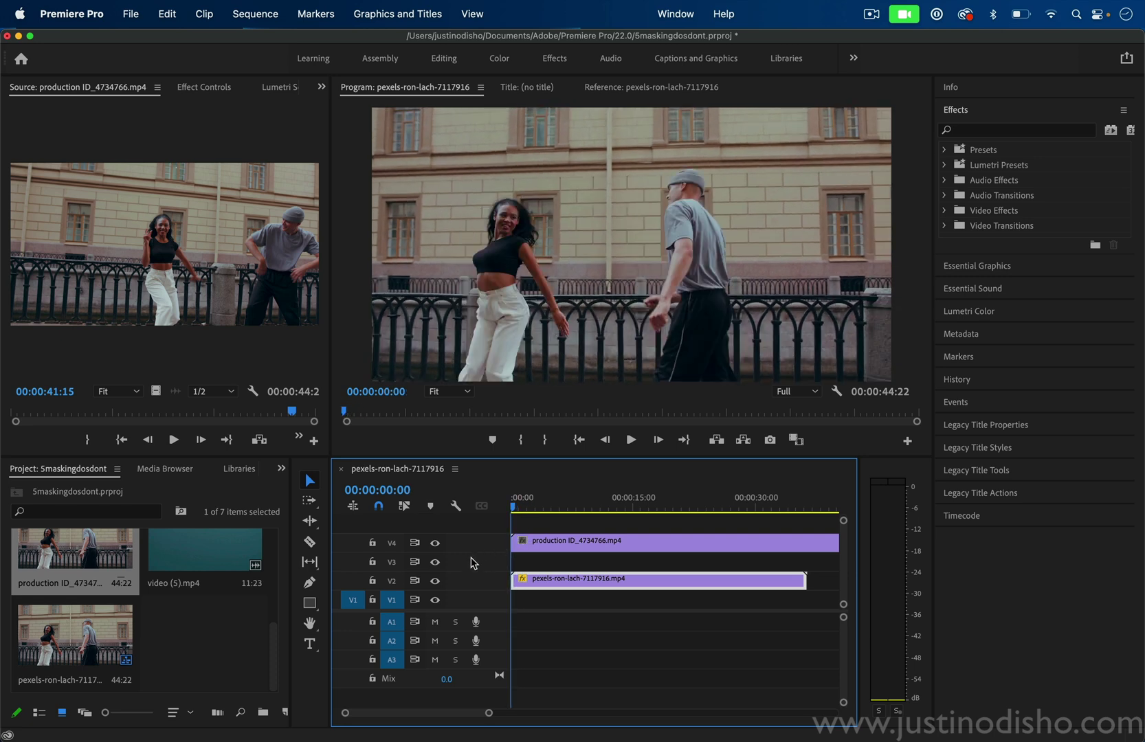
left_click(538, 543)
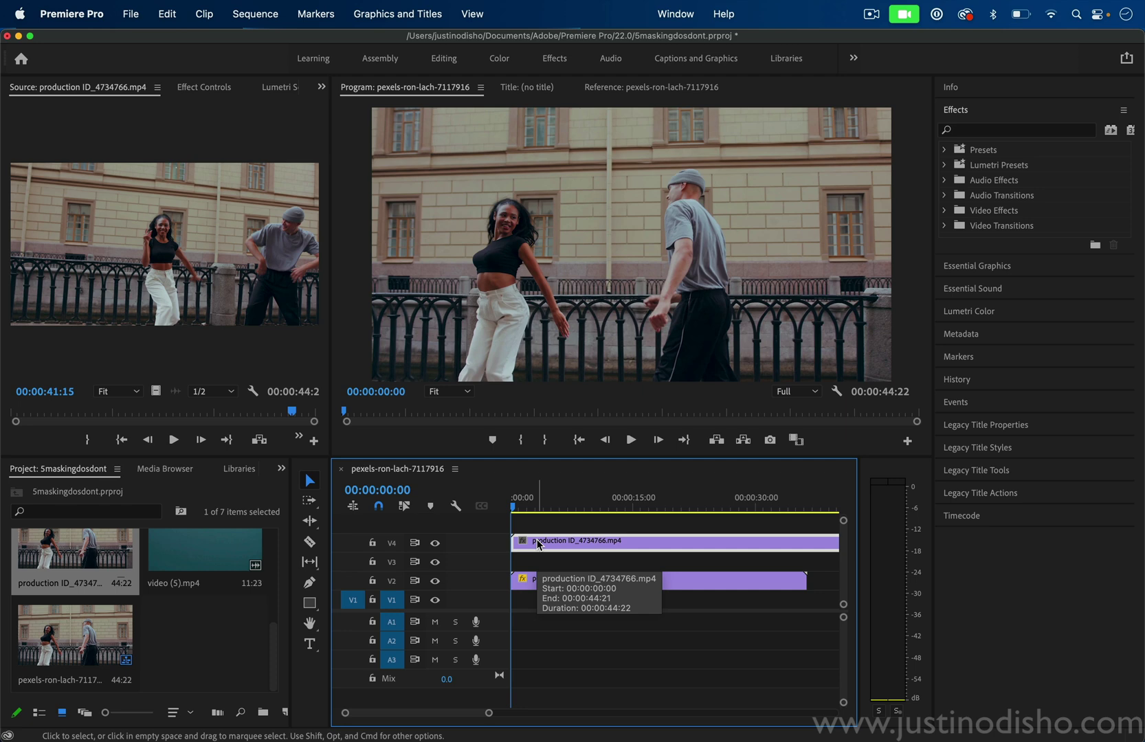
left_click_drag(515, 509, 554, 509)
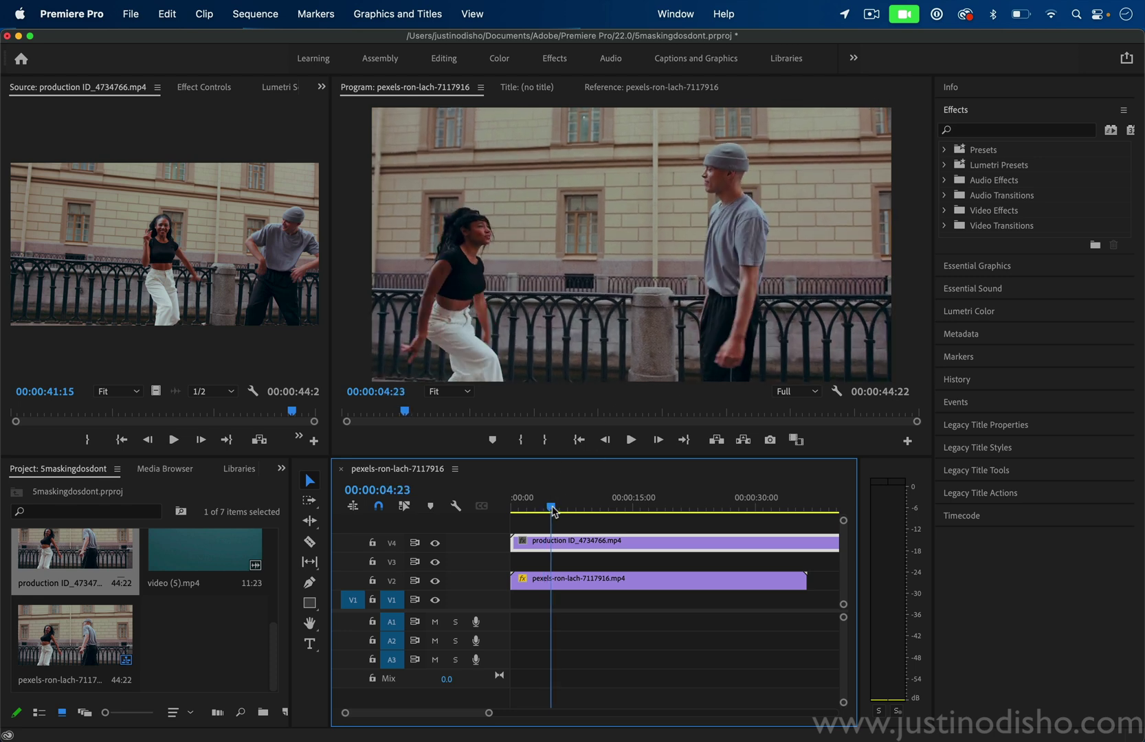
left_click_drag(550, 508, 470, 522)
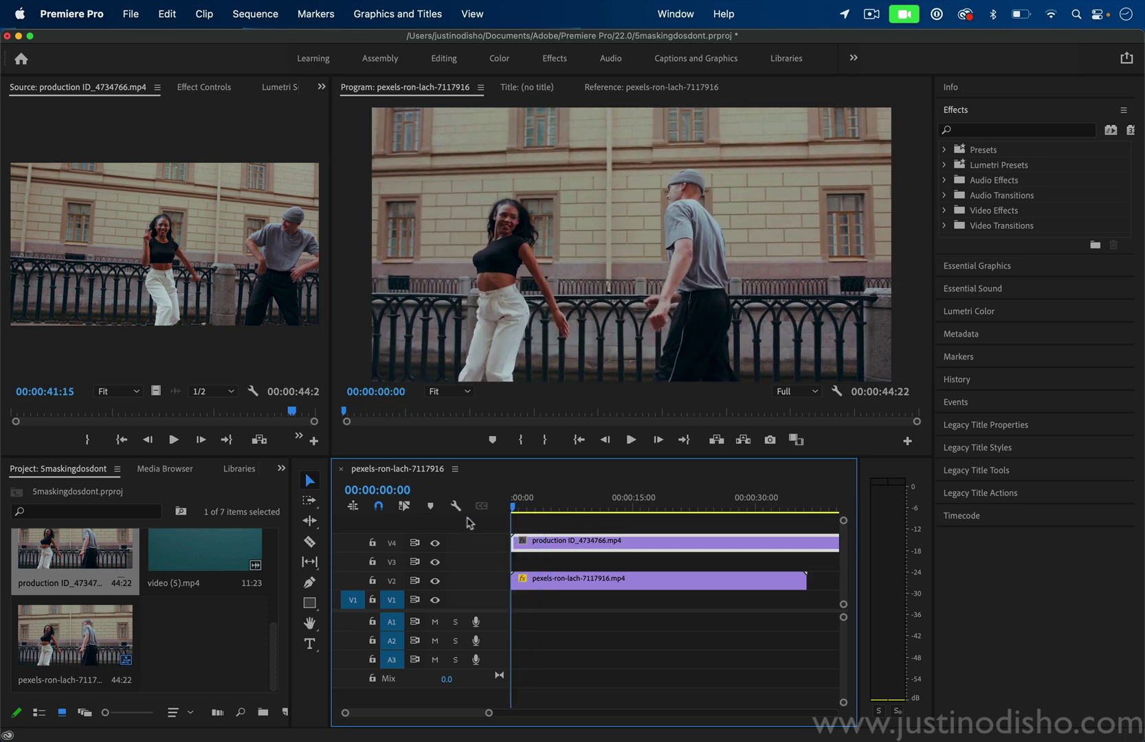
Delete the dancers clip and create a new sequence from video (5).mp4, scrubbing to the facade
left_click(550, 541)
key("BackSpace")
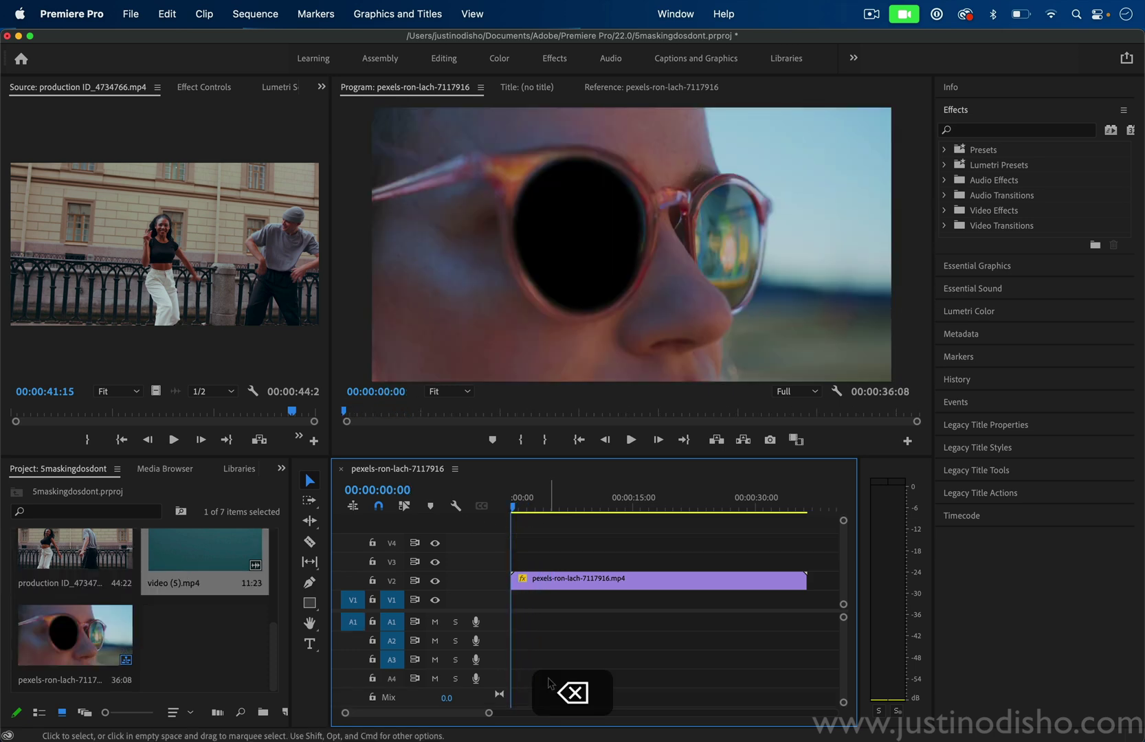
left_click(233, 545)
right_click(234, 545)
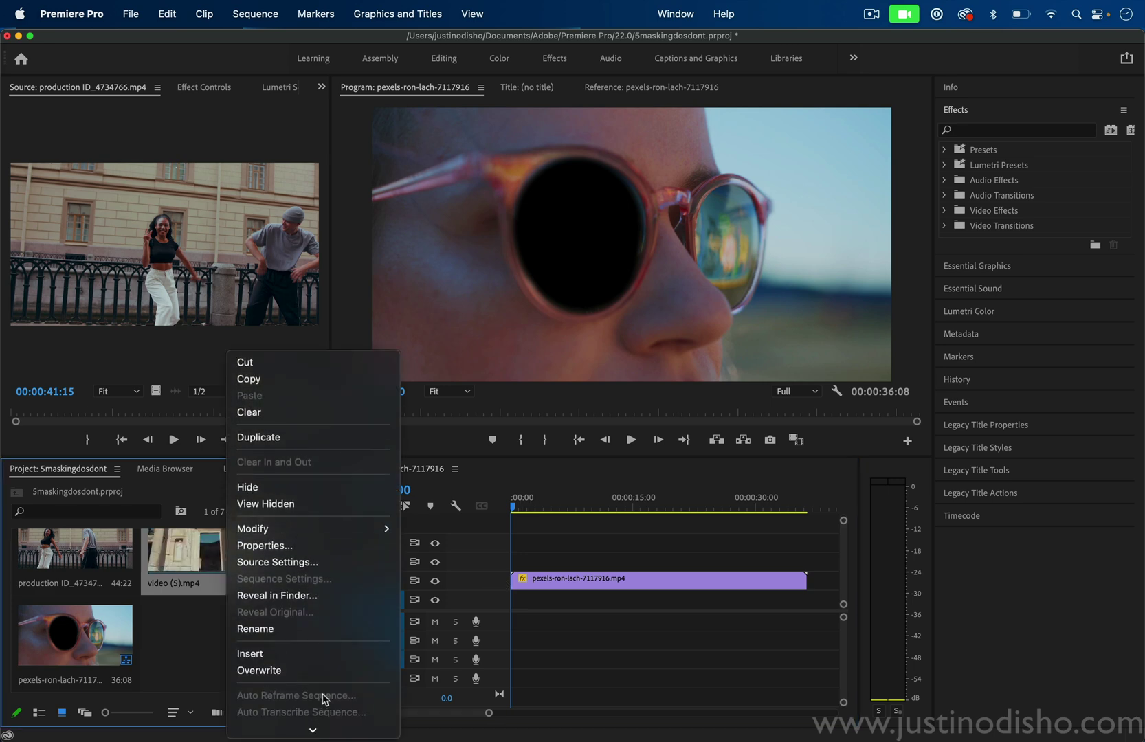
scroll(323, 699, "down", 5)
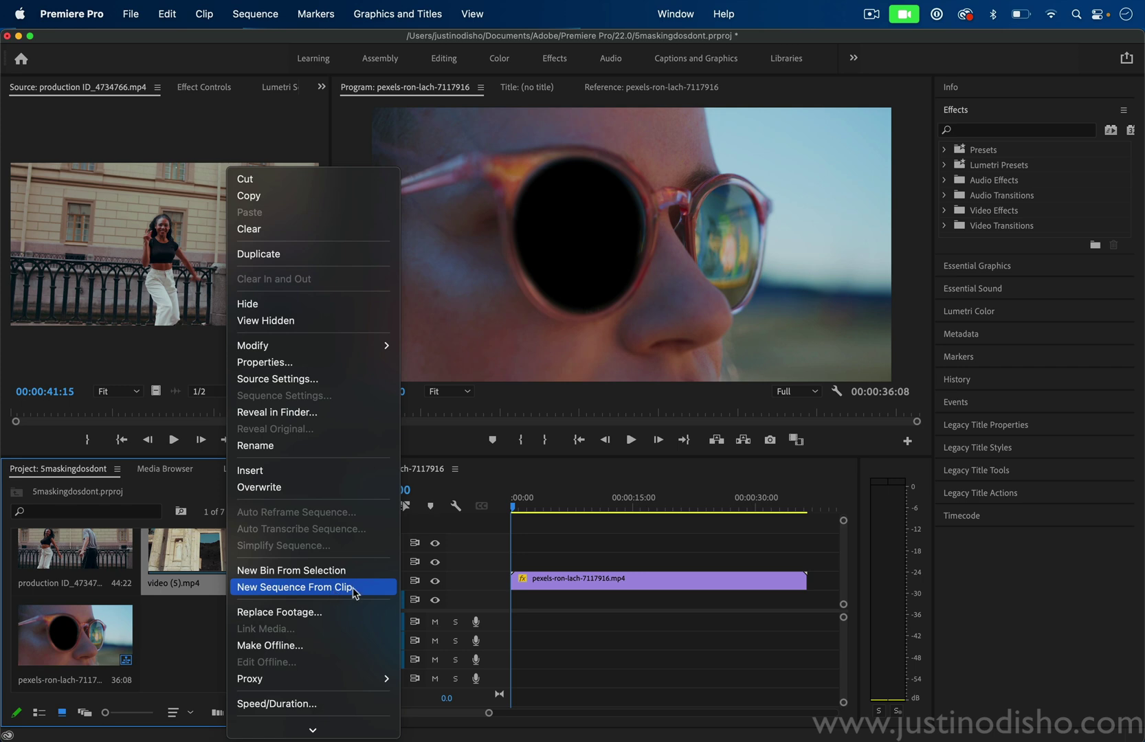
left_click(355, 588)
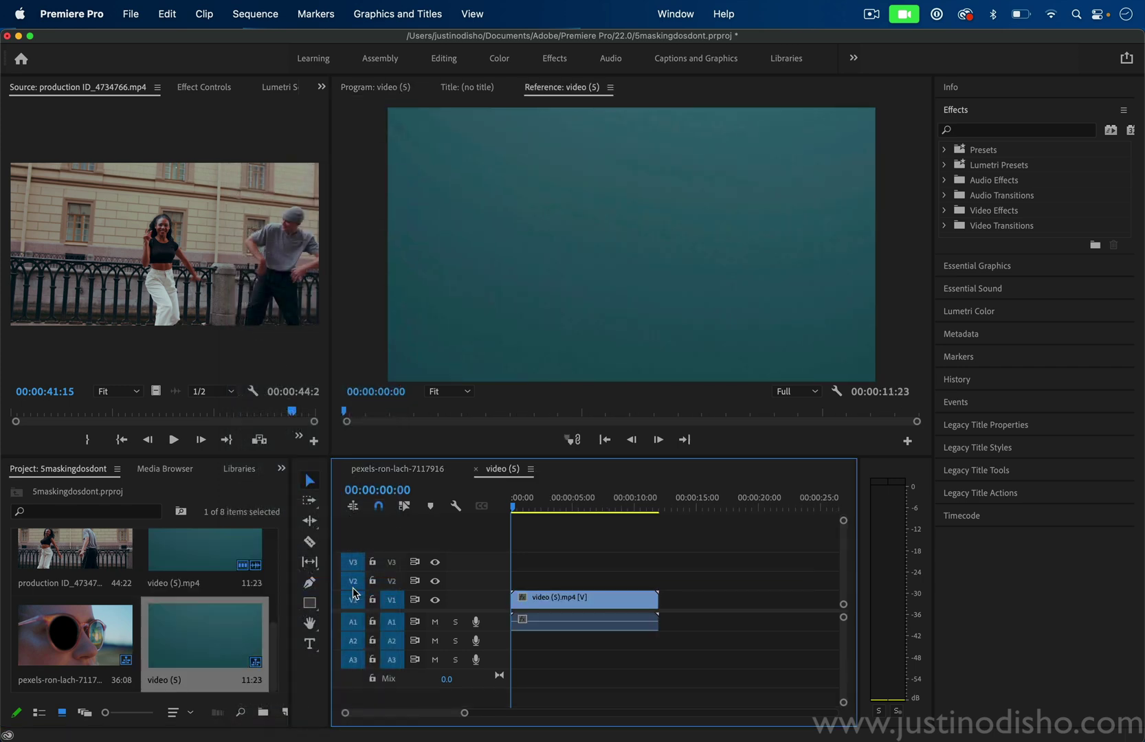
left_click(534, 507)
left_click_drag(536, 509, 564, 512)
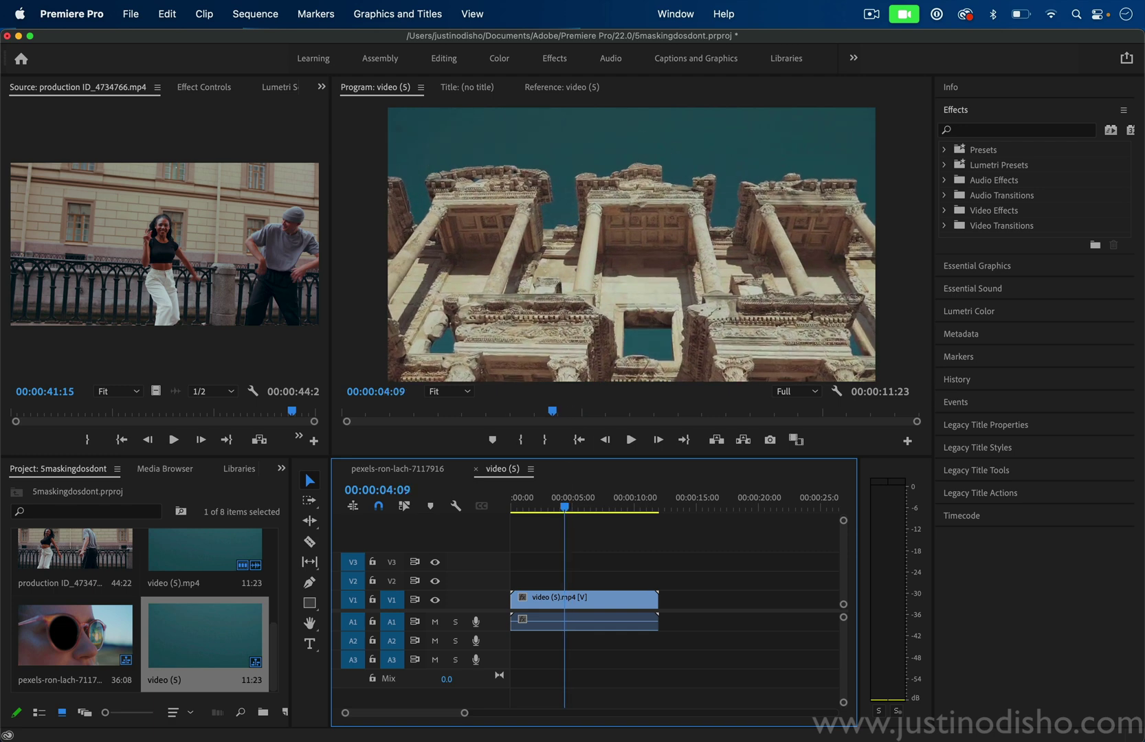
Apply Ultra Key to the video (5) clip and sample the teal sky with its eyedropper
left_click(969, 134)
type("key")
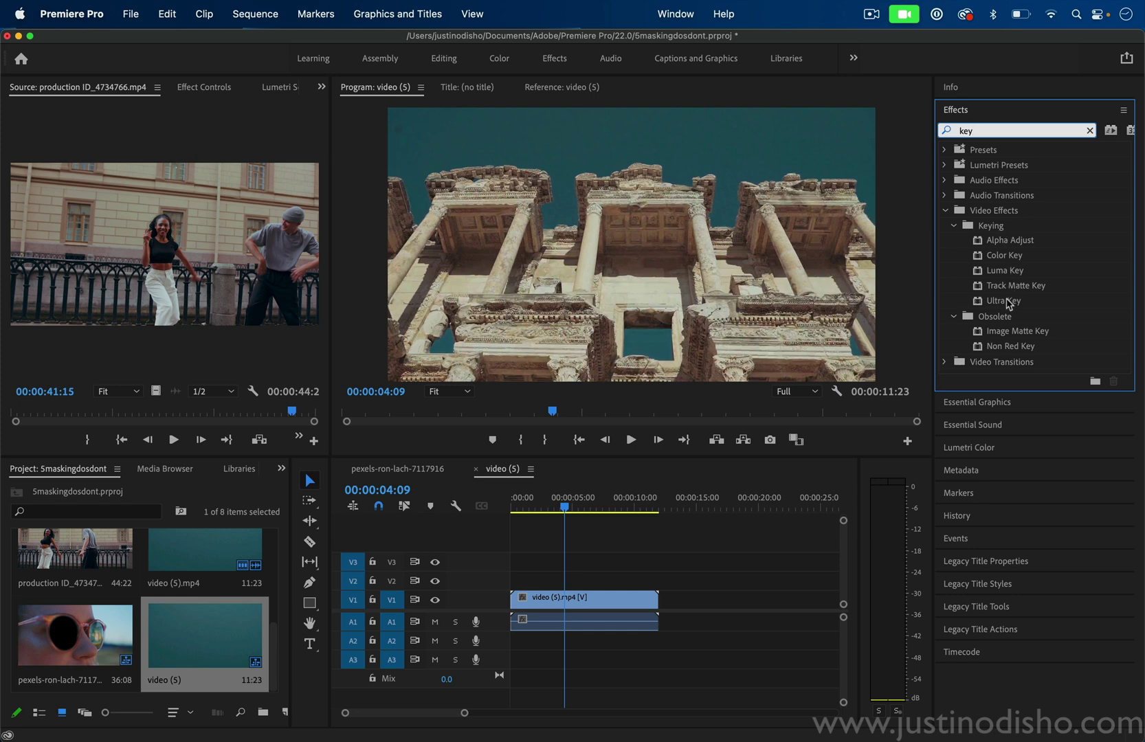
left_click_drag(1008, 304, 590, 605)
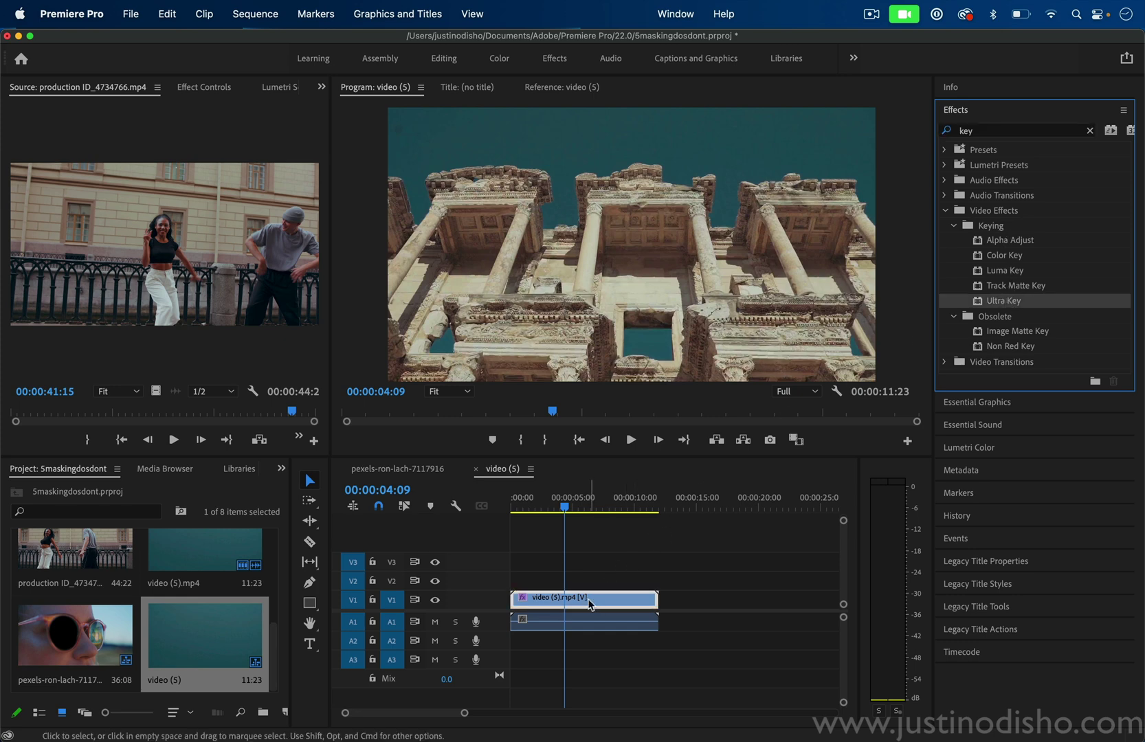
left_click(208, 87)
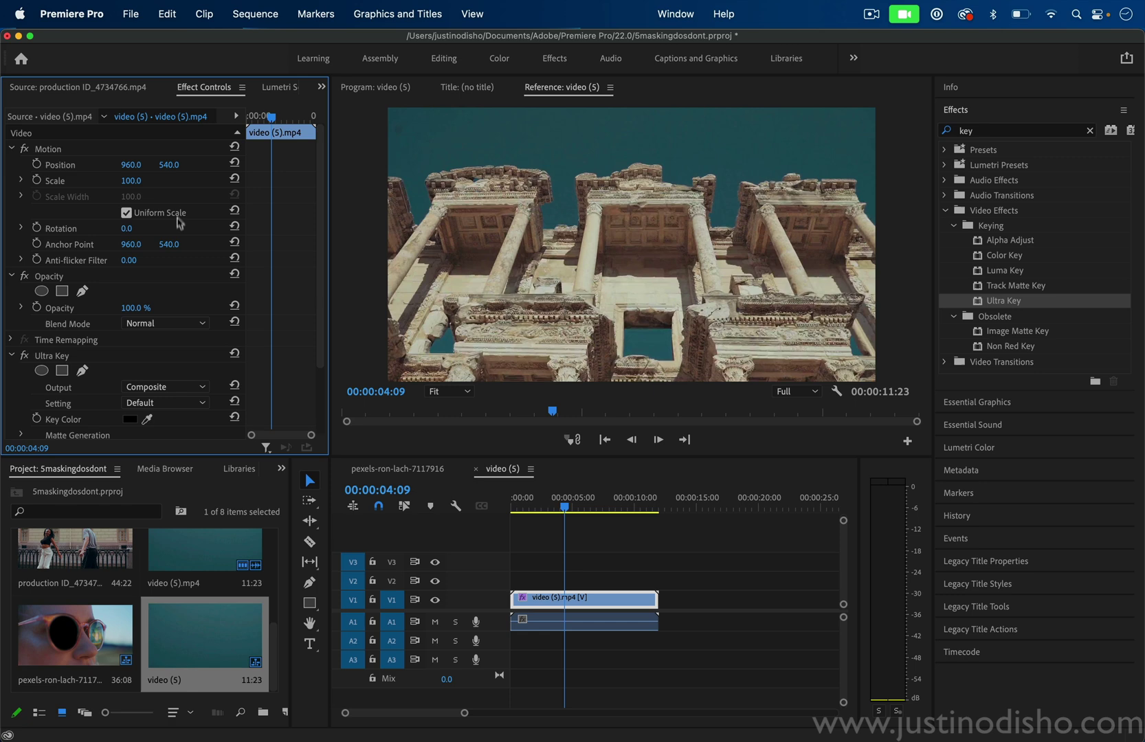
scroll(177, 221, "down", 3)
left_click_drag(147, 335, 569, 150)
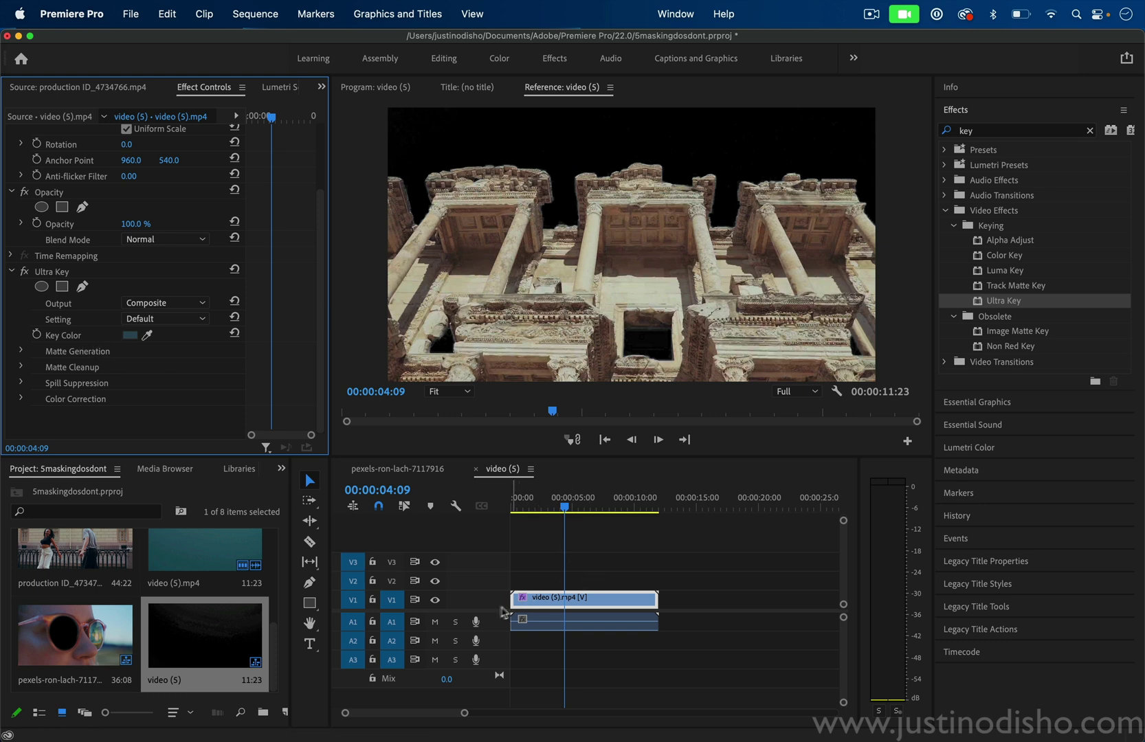
Set the Ultra Key Matte Cleanup Soften to 18 to feather the key edges
left_click(21, 368)
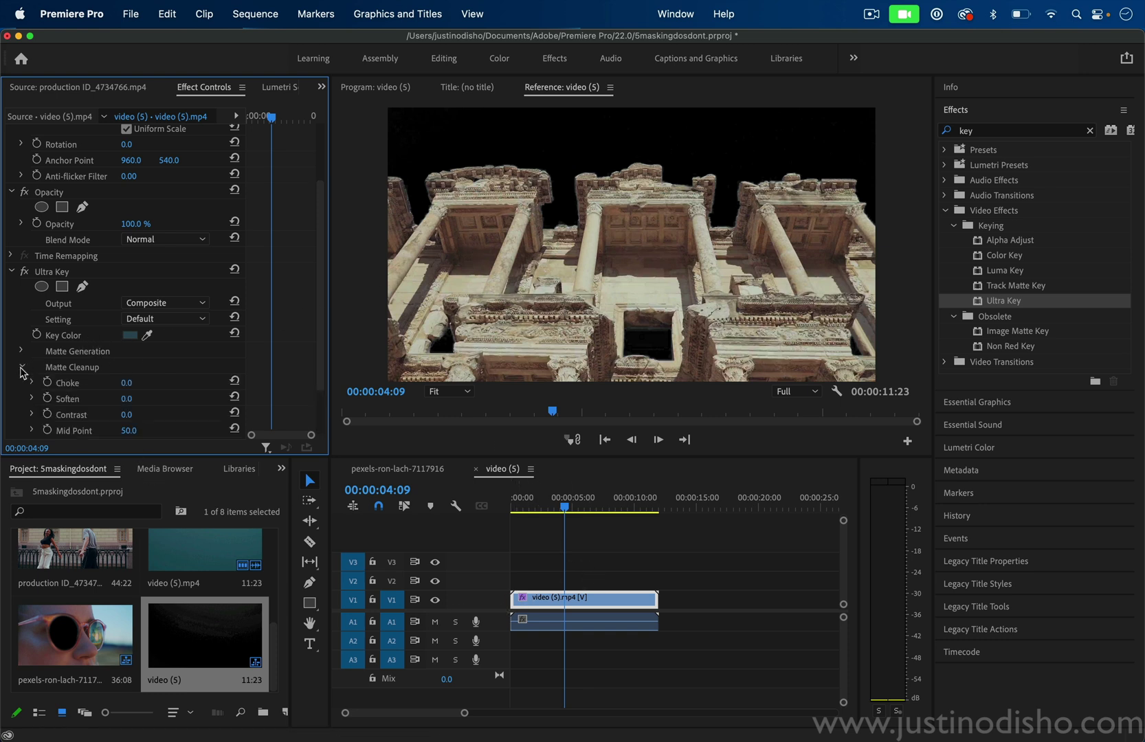
left_click_drag(127, 399, 133, 399)
left_click(22, 367)
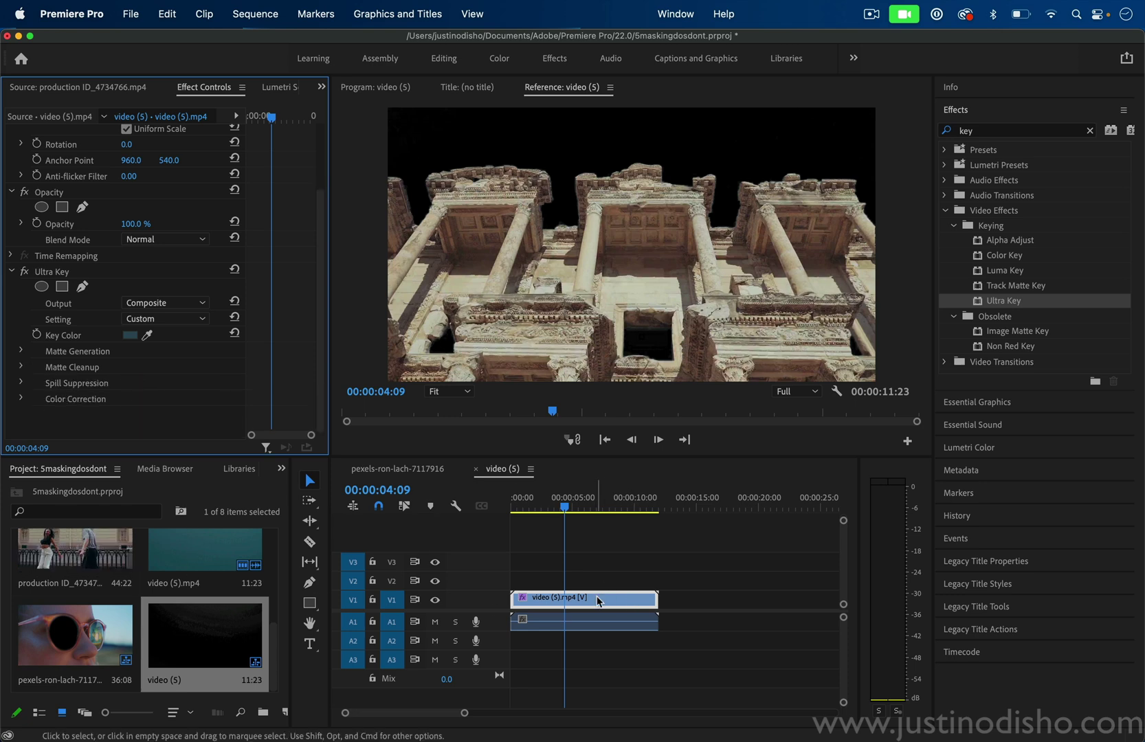
Move the keyed facade clip to V2 and lay video (3).mp4 on V1 beneath it
left_click_drag(604, 597, 598, 590)
scroll(112, 609, "up", 5)
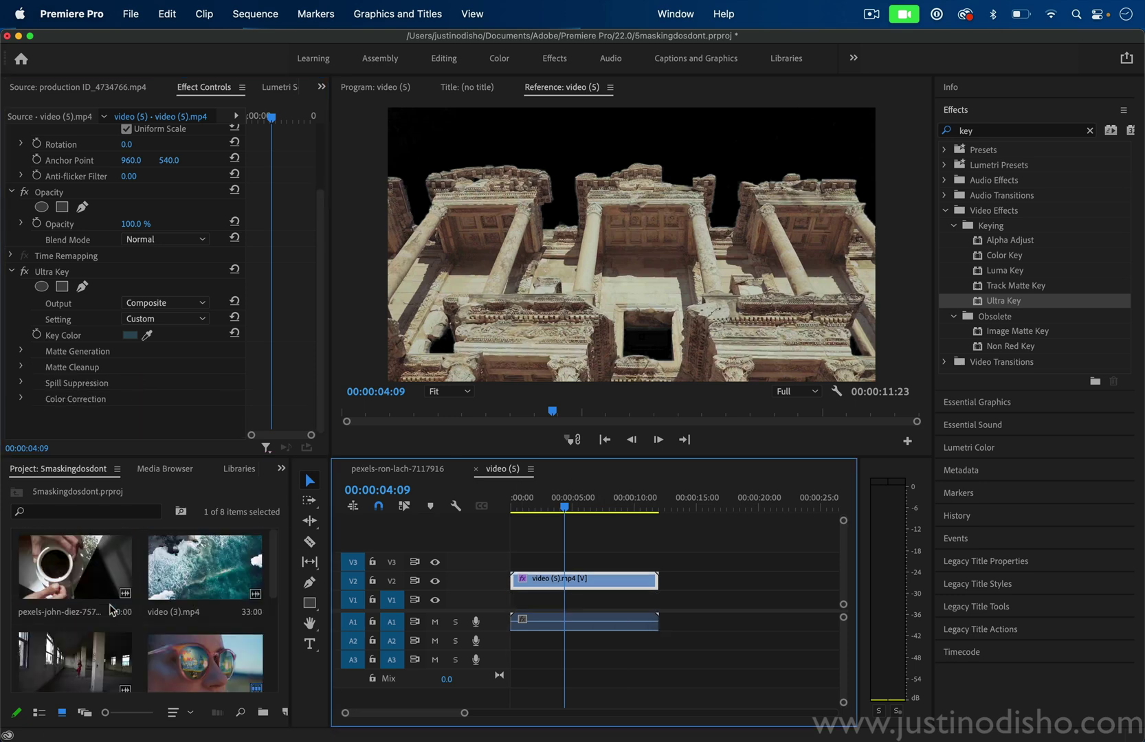
left_click_drag(220, 567, 490, 604)
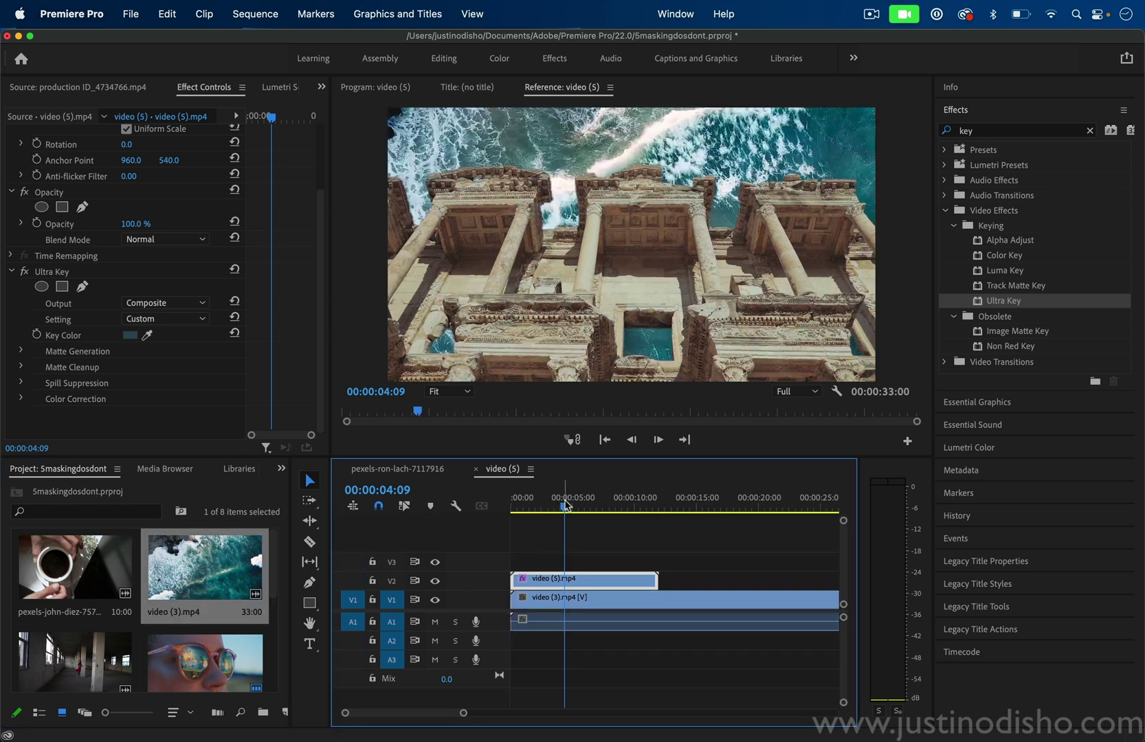
mouse_move(565, 505)
left_mouse_down()
mouse_move(604, 507)
mouse_move(520, 507)
mouse_move(565, 509)
left_mouse_up()
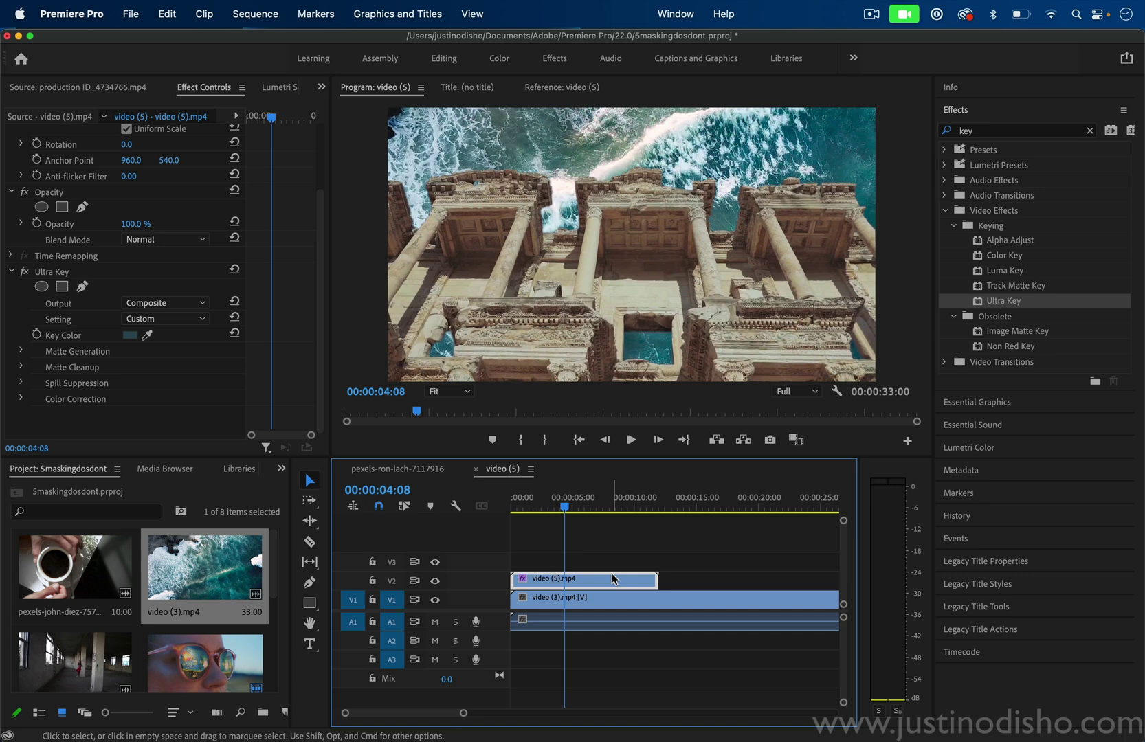
Delete the keyed facade and ocean clips from the video (5) sequence and preview the sunglasses clip
key("BackSpace")
left_click(587, 603)
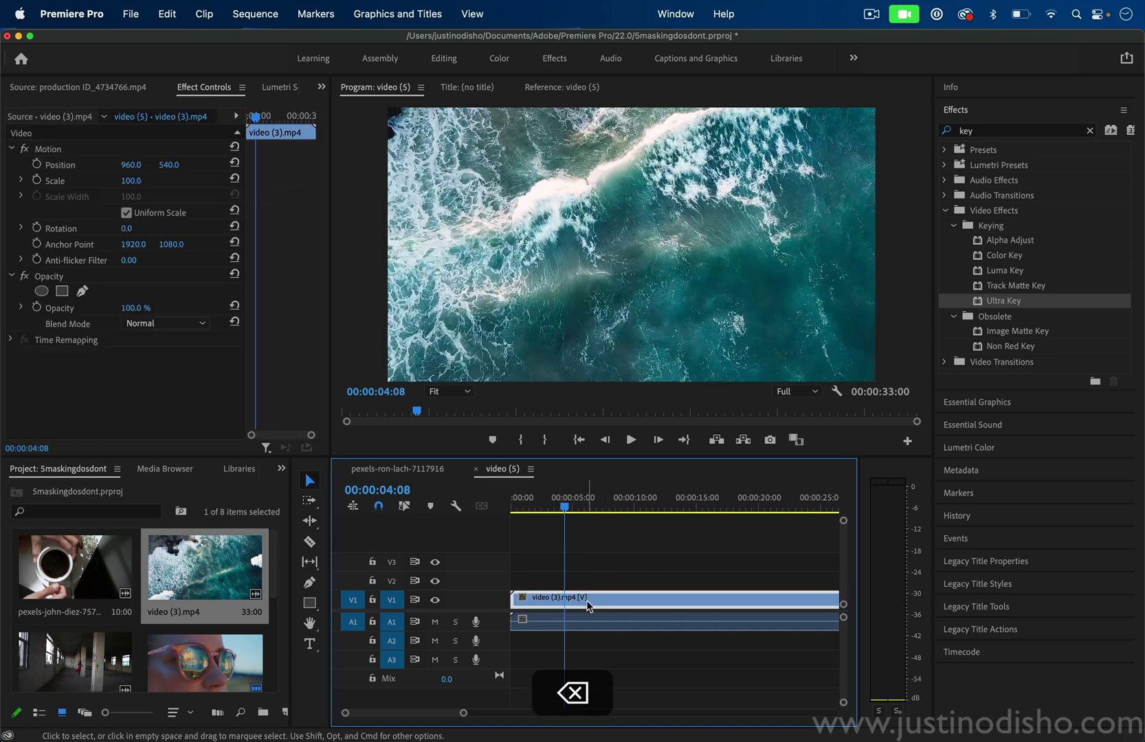
key("BackSpace")
double_click(219, 661)
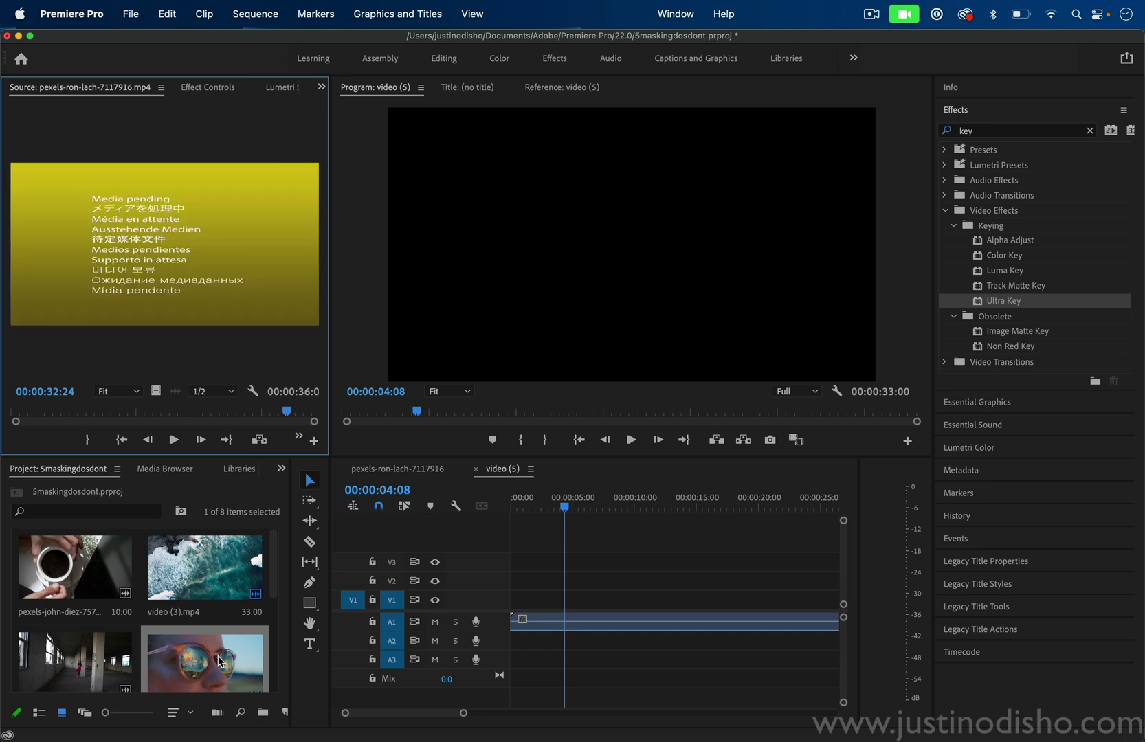
Switch to the pexels-ron-lach-7117916 sequence, select its sunglasses clip at 00:00:00:21, and show its Effect Controls
left_click(404, 471)
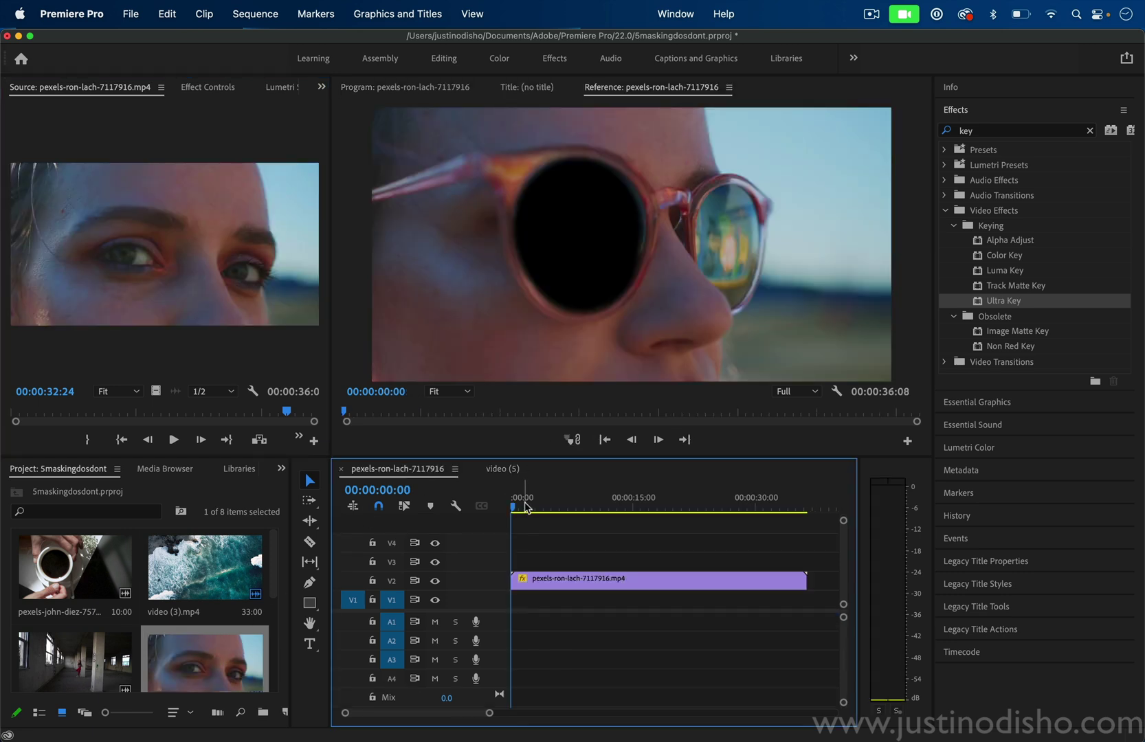
left_click(540, 580)
left_click(429, 96)
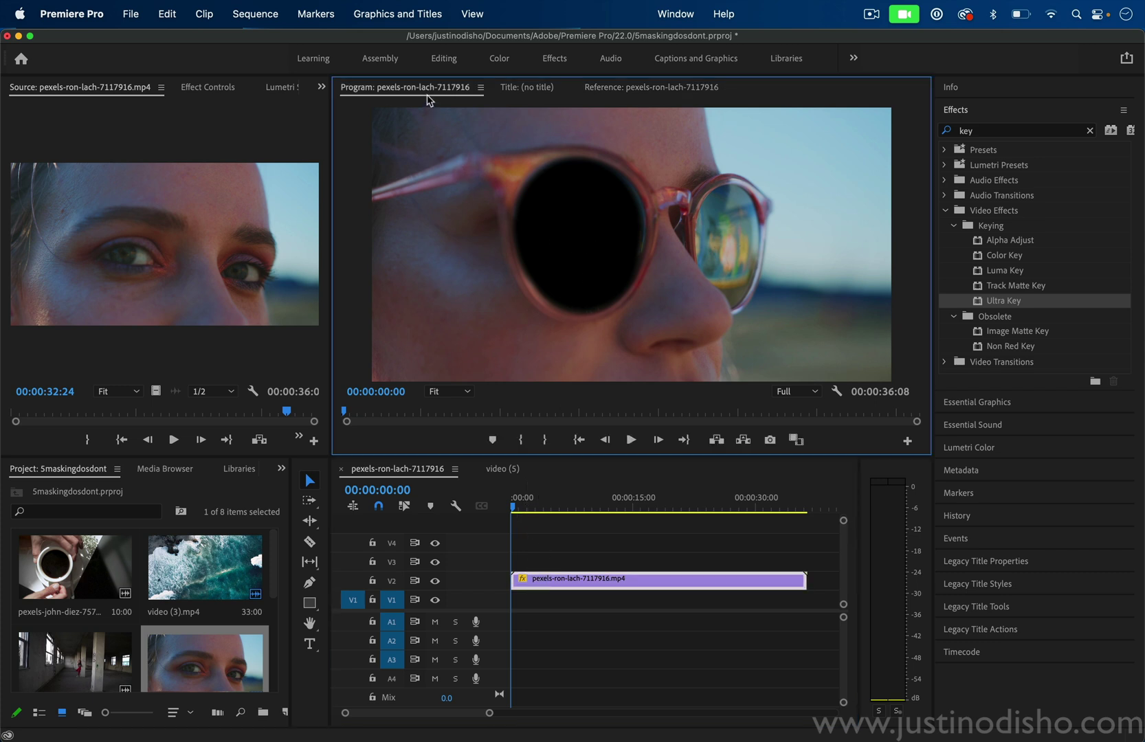
left_click(517, 504)
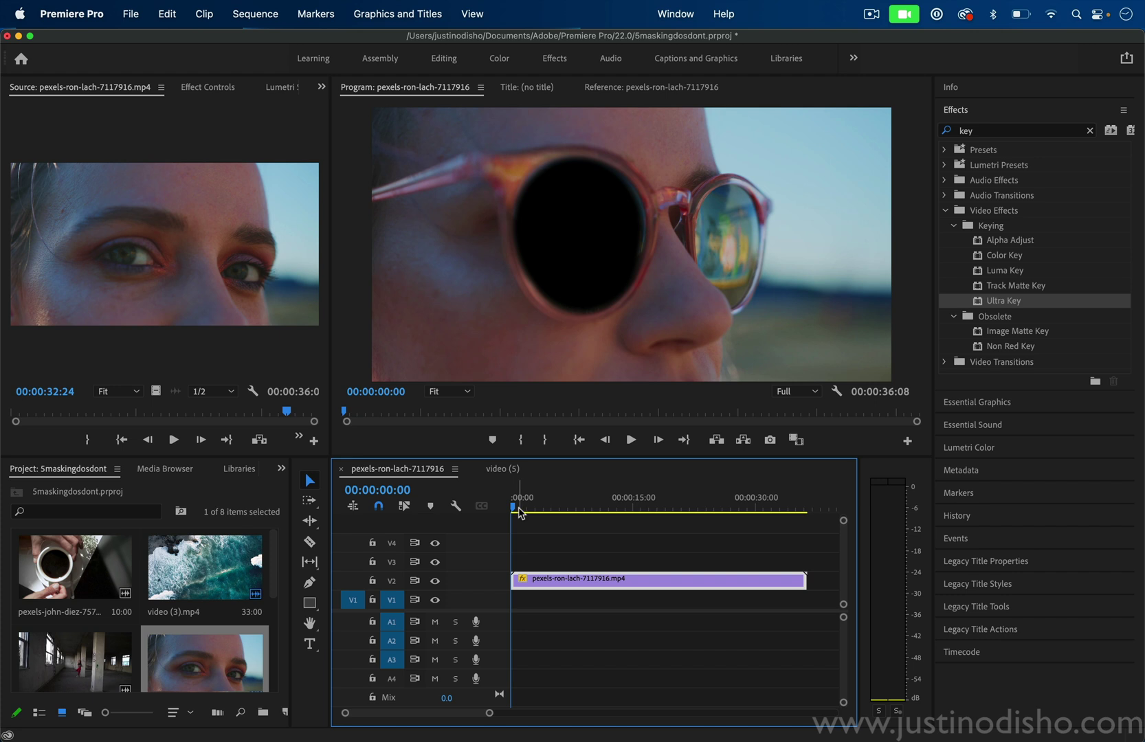
left_click(207, 88)
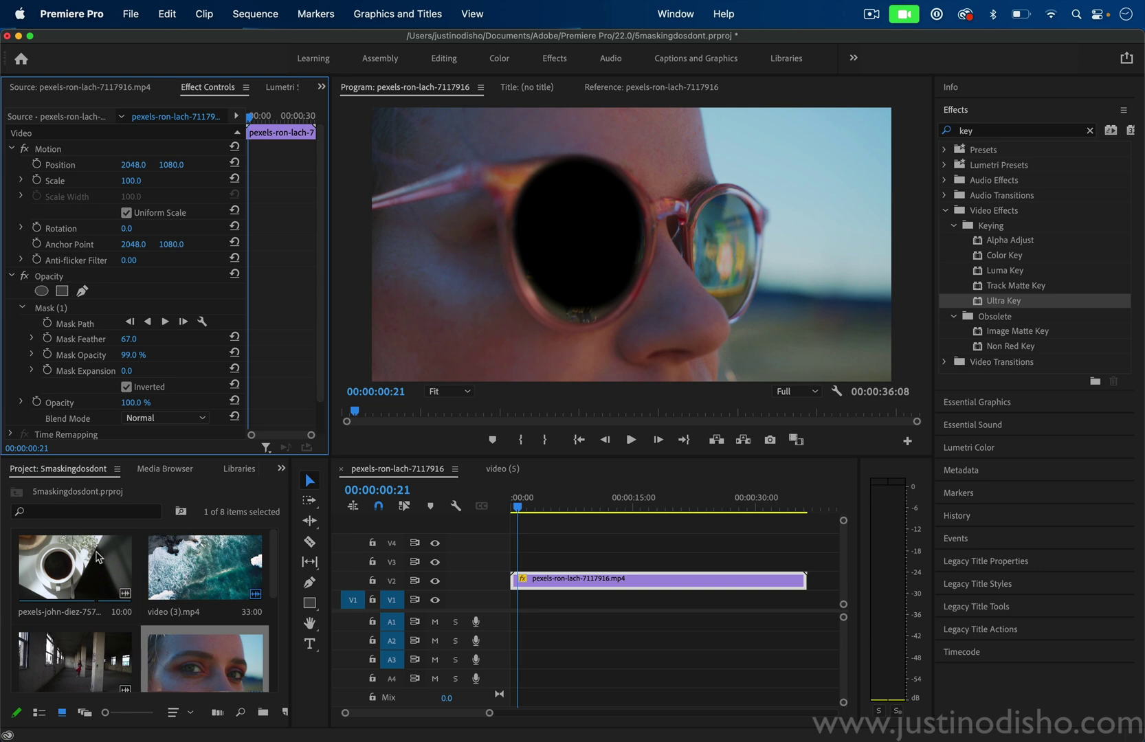
Add the coffee cup clip on V3 and fit an inverted ellipse mask around the cup rim
left_click_drag(99, 556, 496, 558)
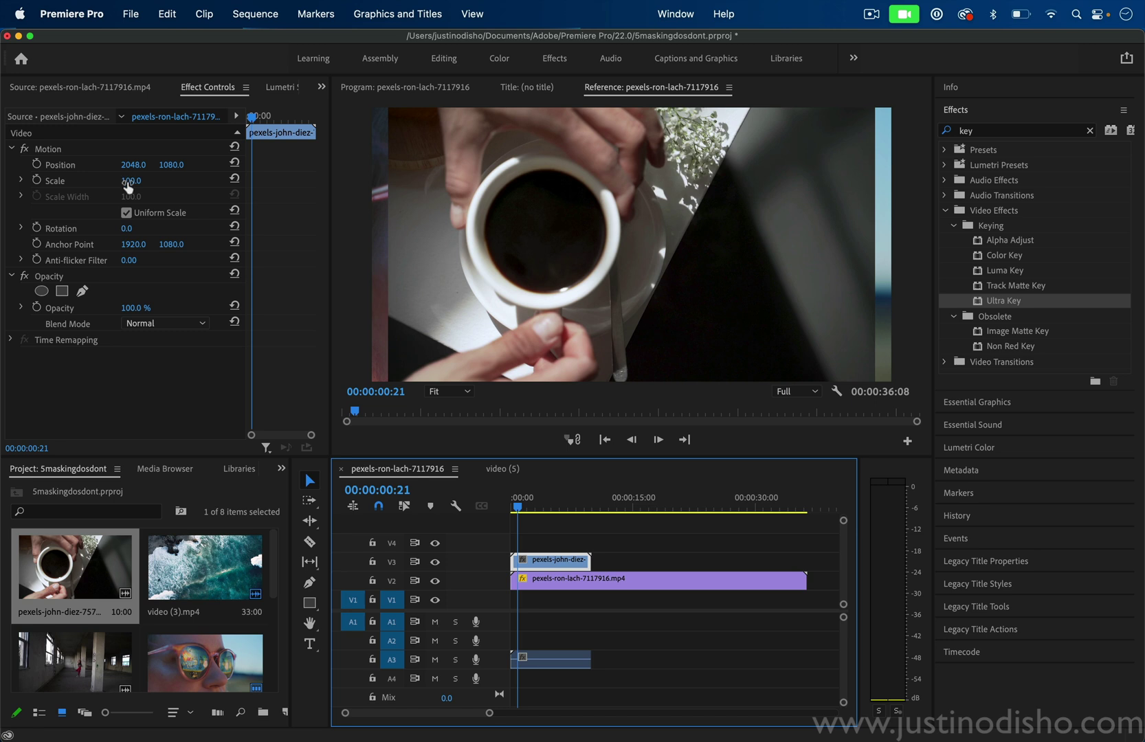
left_click_drag(519, 506, 564, 512)
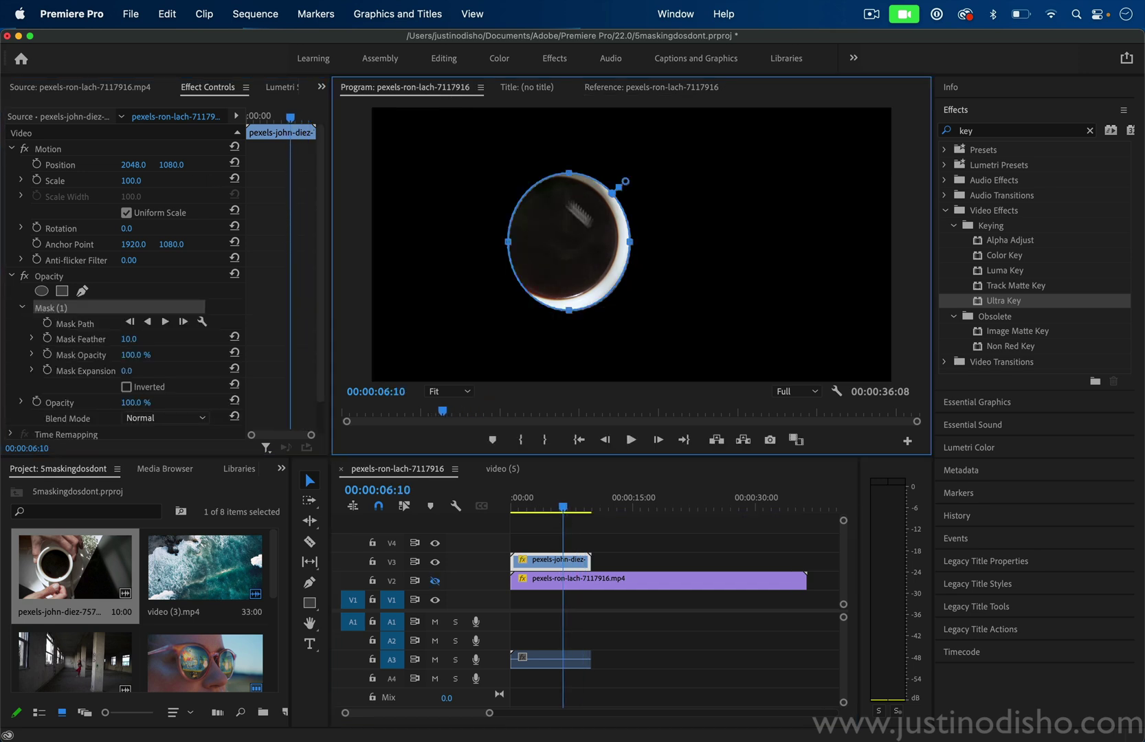
left_click_drag(586, 251, 573, 247)
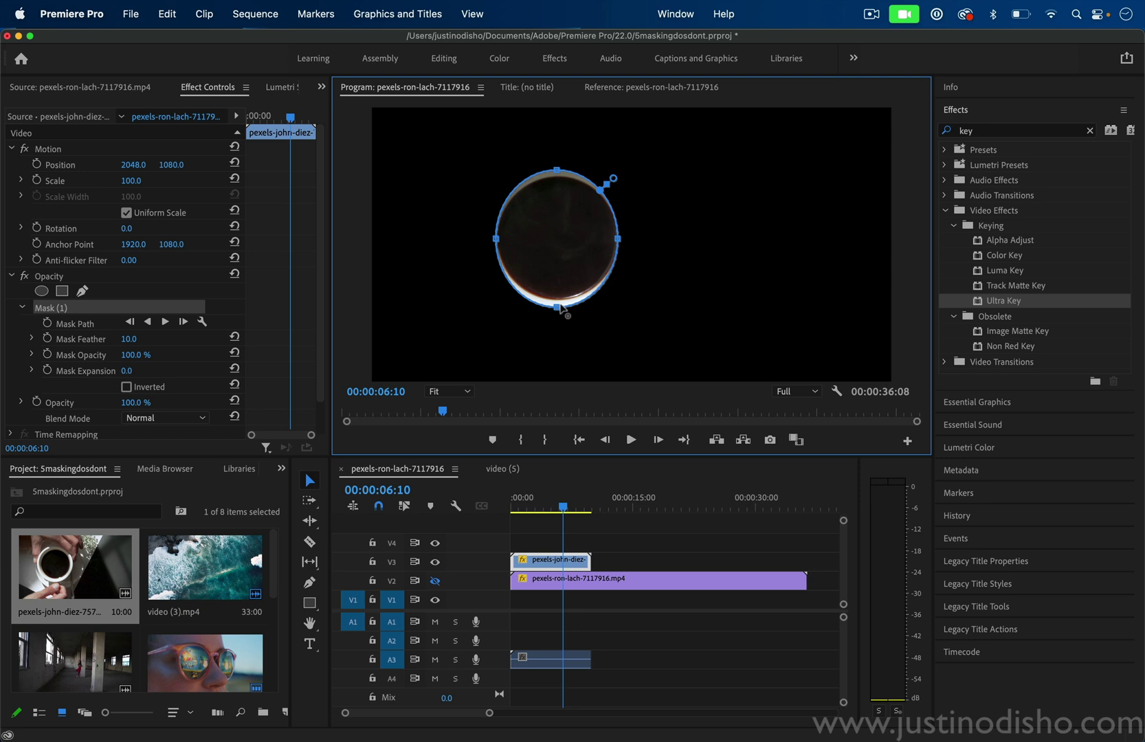
left_click_drag(563, 310, 563, 305)
left_click_drag(558, 170, 559, 178)
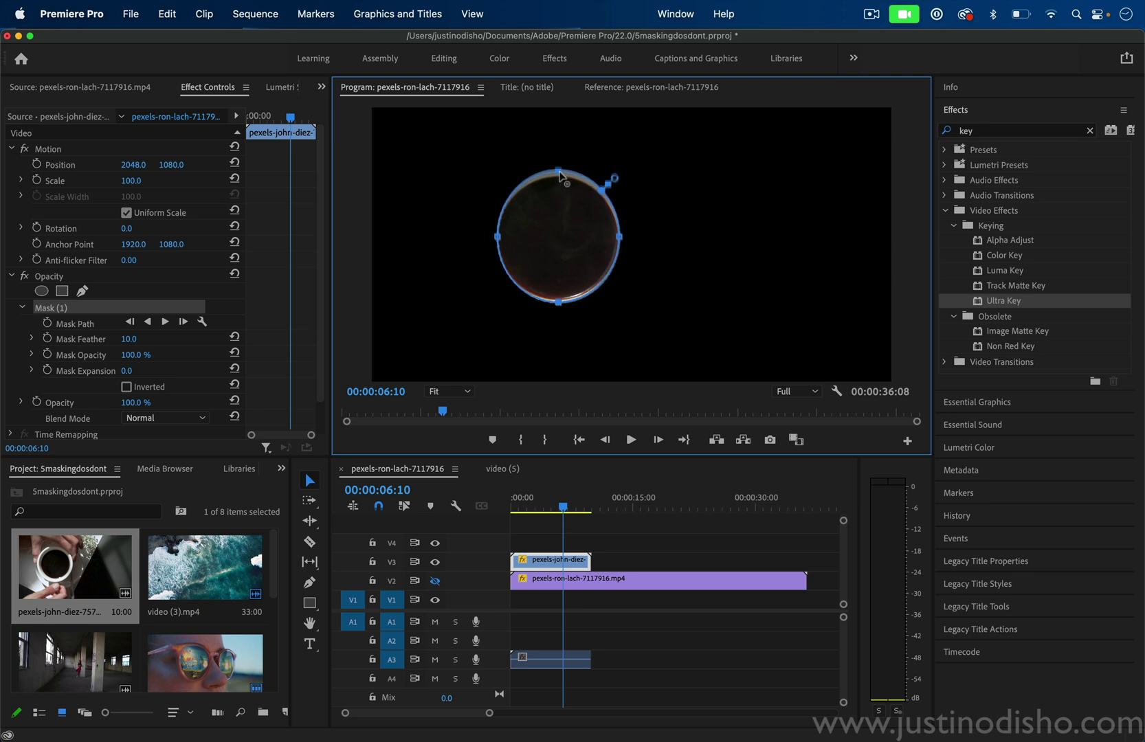
left_click(126, 387)
left_click_drag(556, 240, 555, 239)
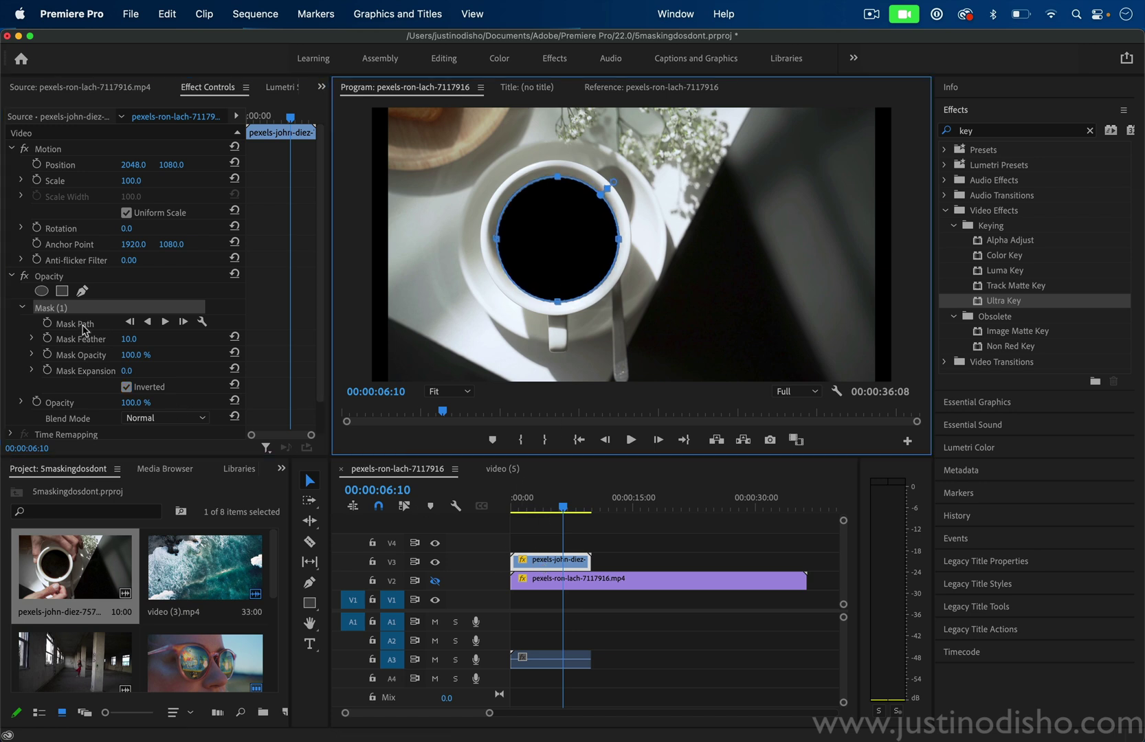
Scrub the masked coffee shot from 00:00:03:22, then select the sunglasses clip on V2
left_click(542, 506)
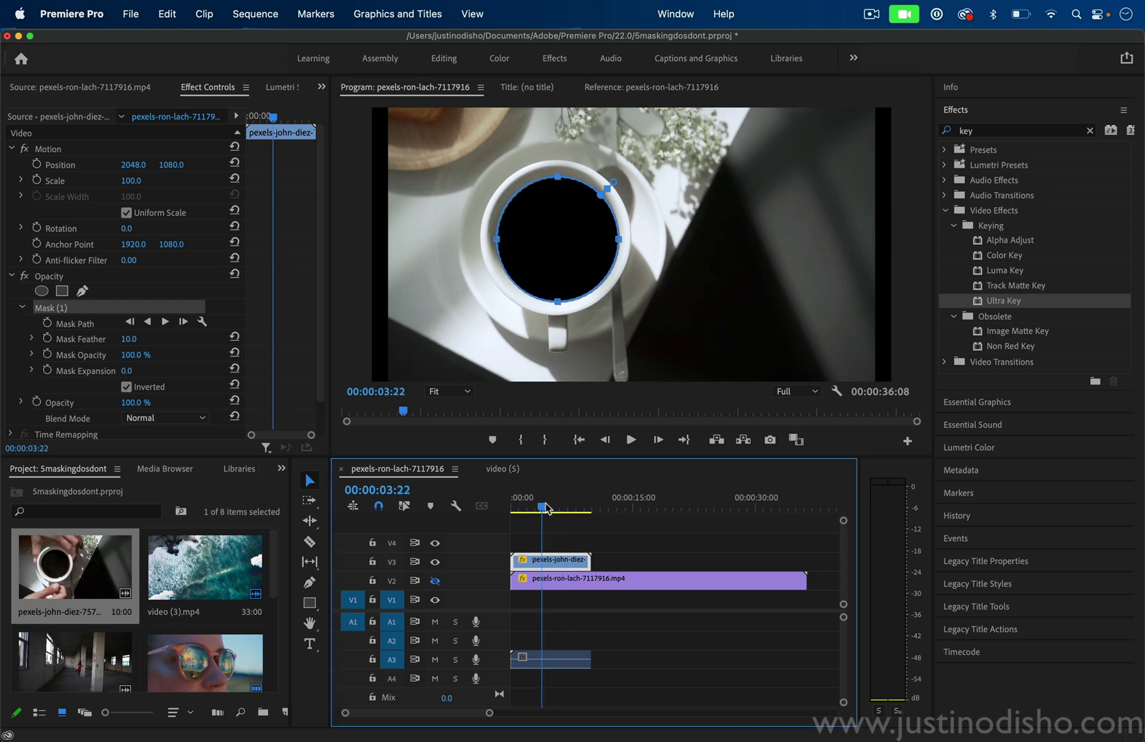
left_click_drag(544, 506, 552, 507)
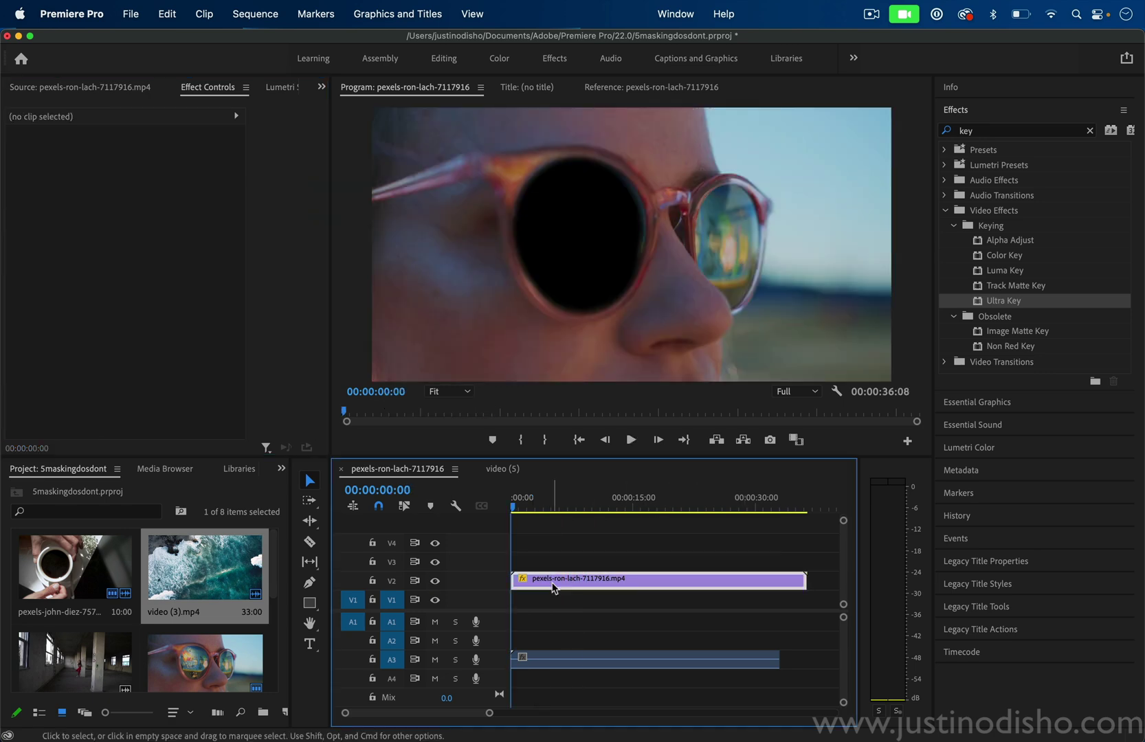
left_click(553, 583)
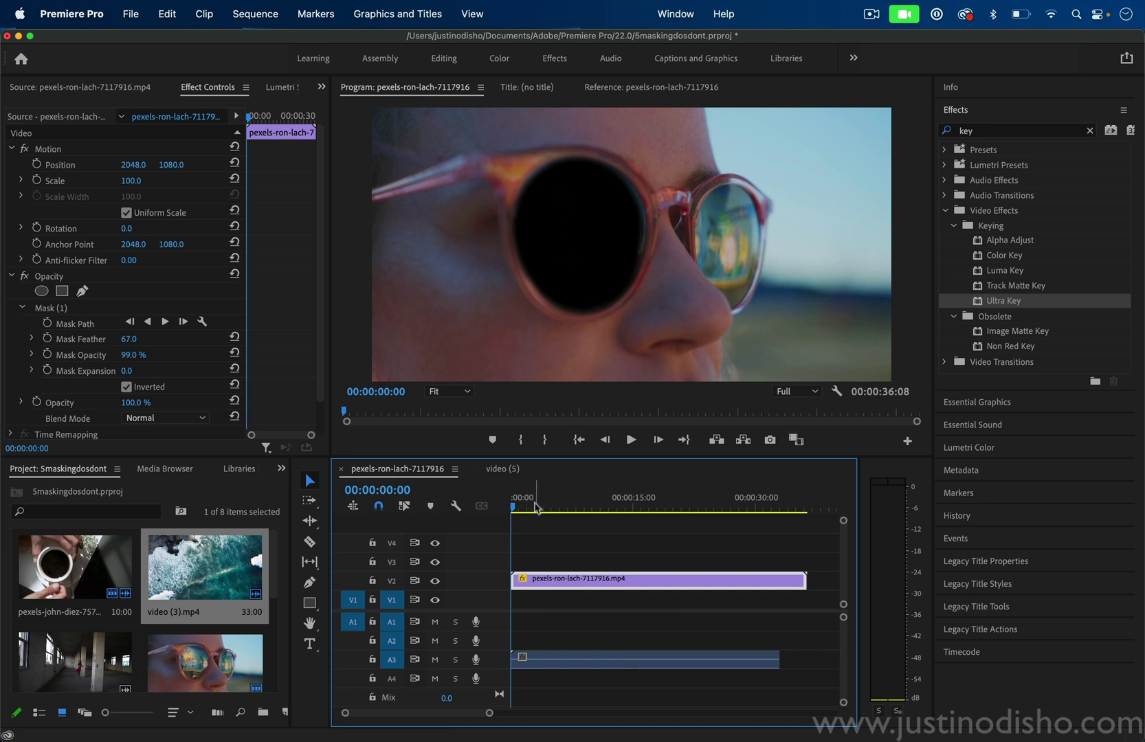
Preview the sunglasses shot, return to its start, and enable Mask Path keyframing
left_click_drag(515, 508, 599, 510)
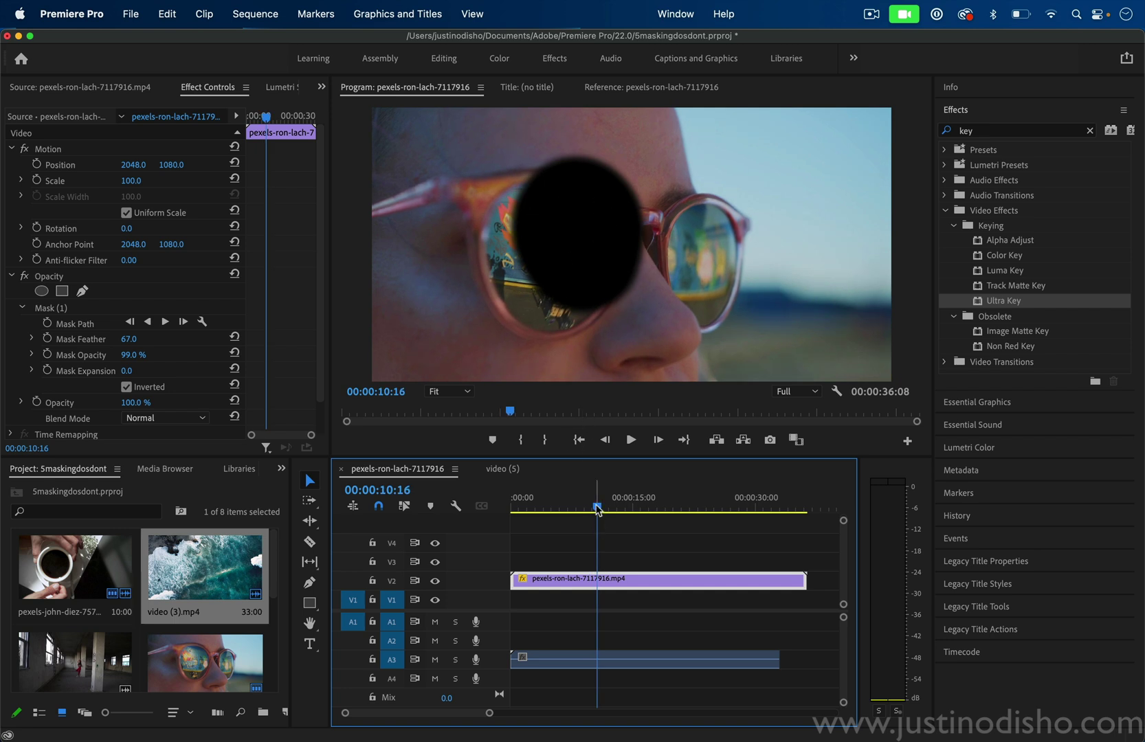
key("Home")
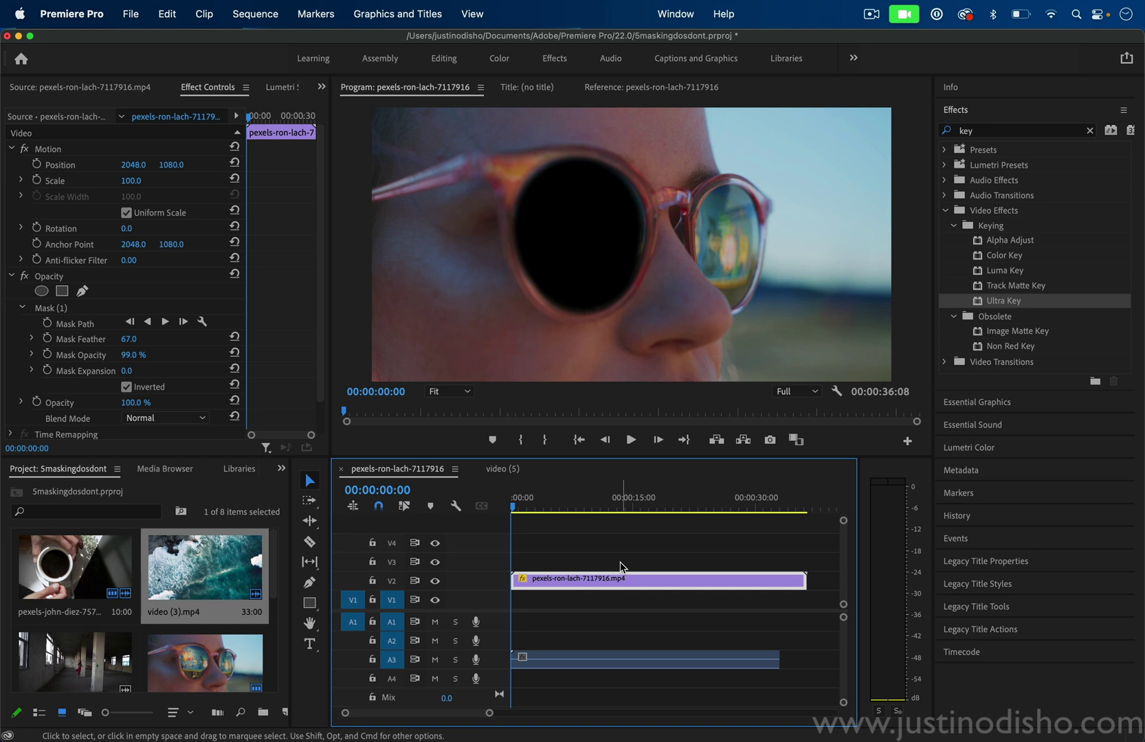
left_click(85, 324)
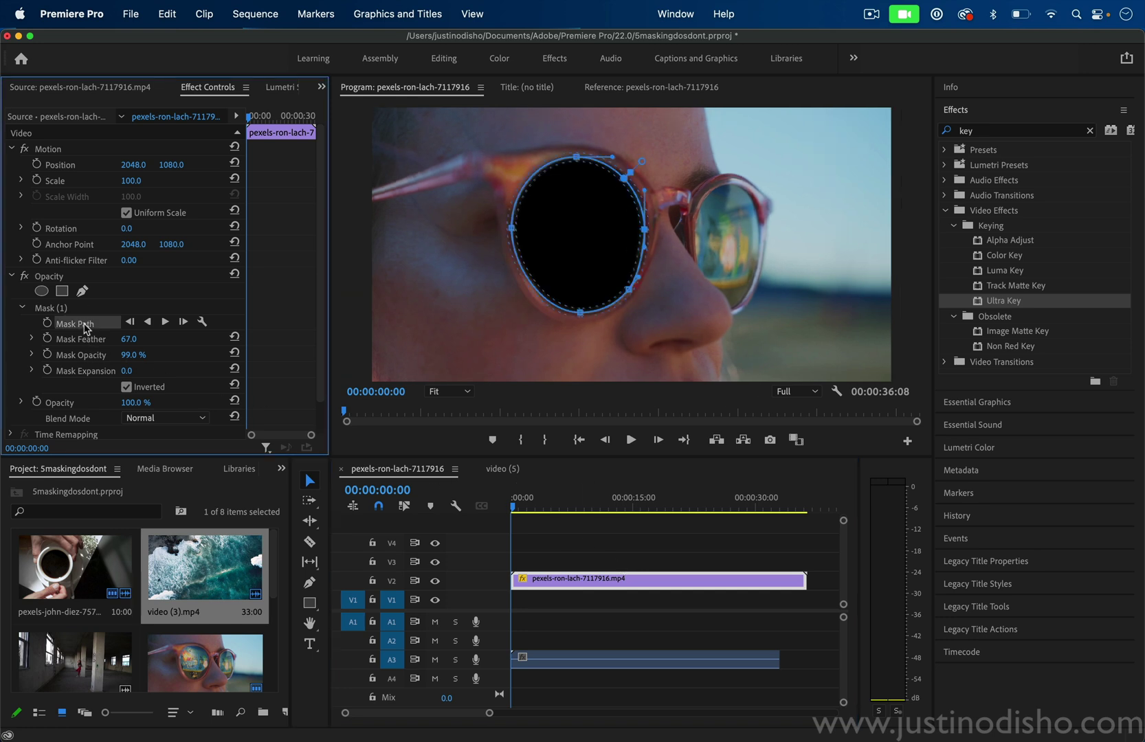
left_click(47, 323)
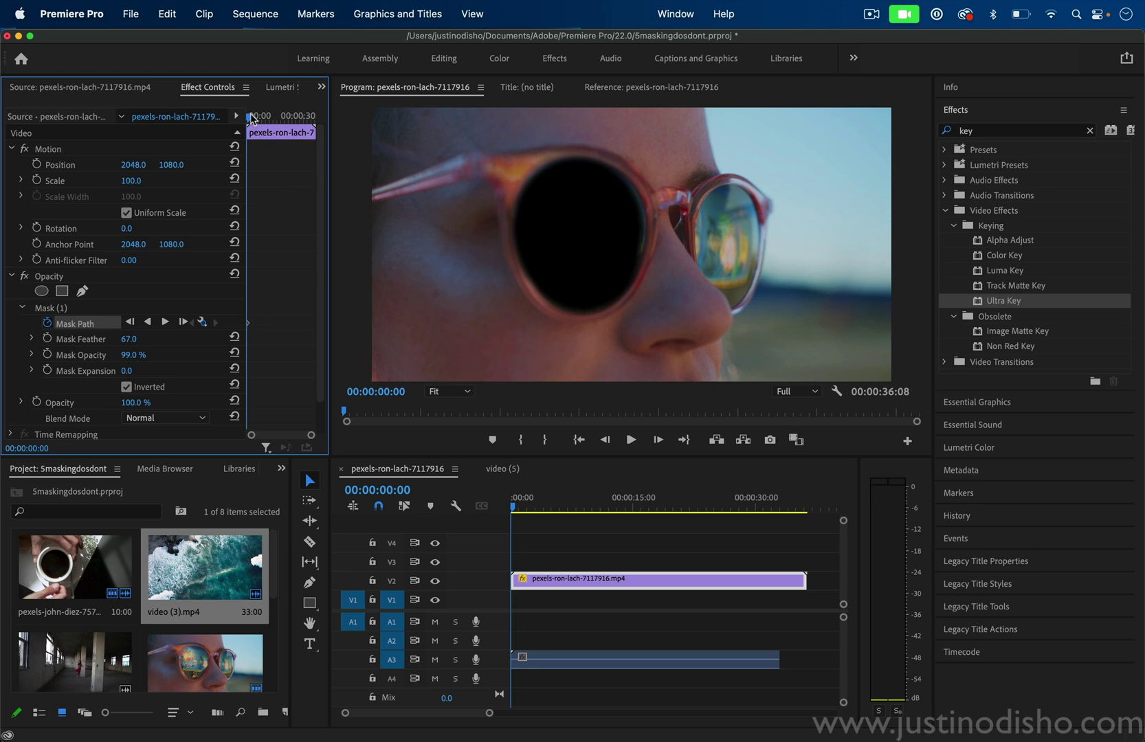
Set Mask Path keyframes near 3:24 and 8 seconds, moving the oval to follow the left lens
left_click_drag(252, 118, 258, 117)
left_click(76, 312)
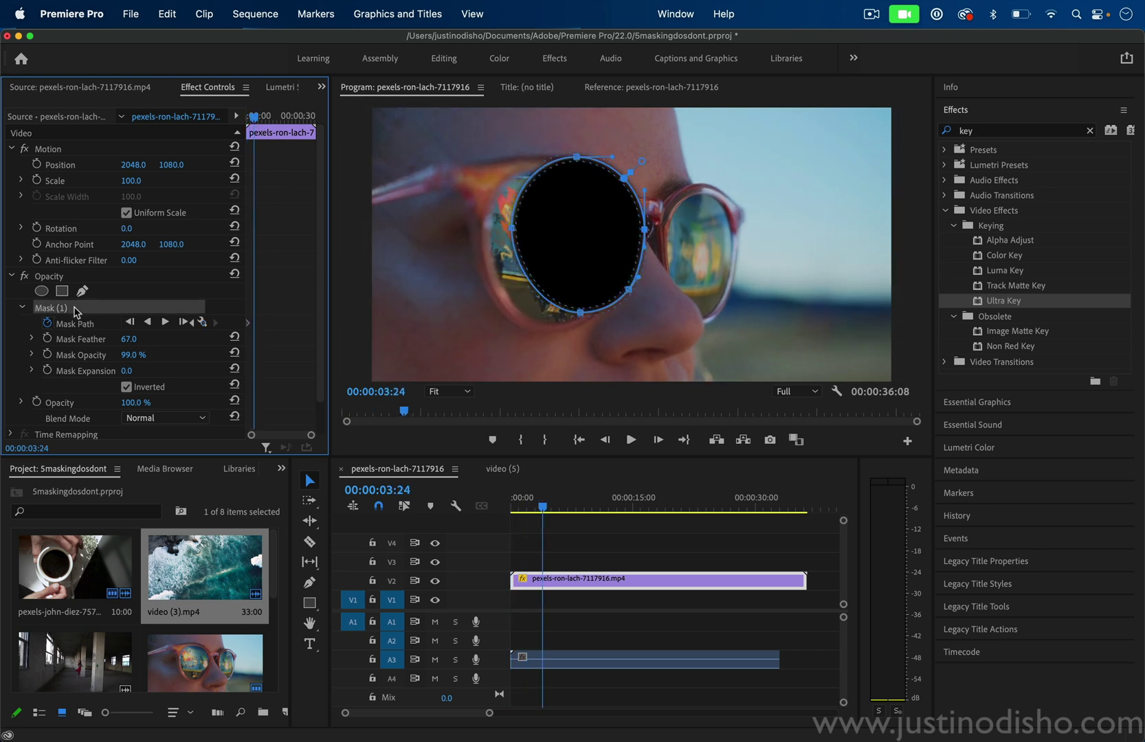
left_click_drag(583, 223, 556, 232)
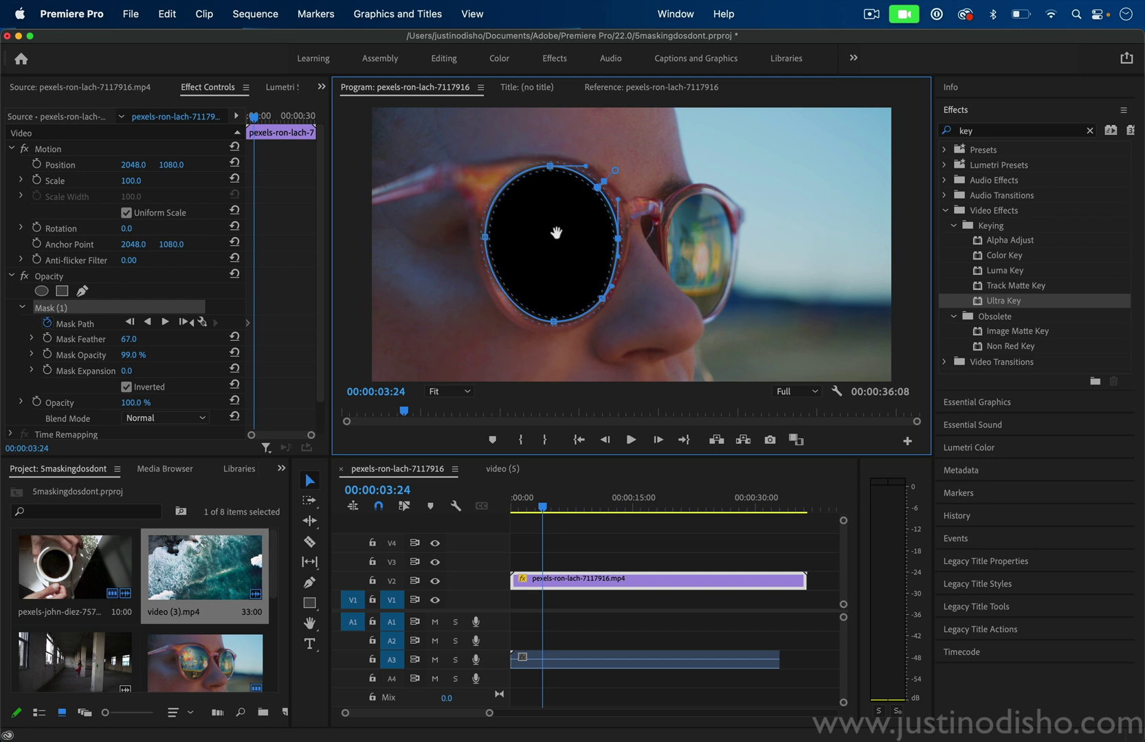
left_click_drag(256, 118, 264, 120)
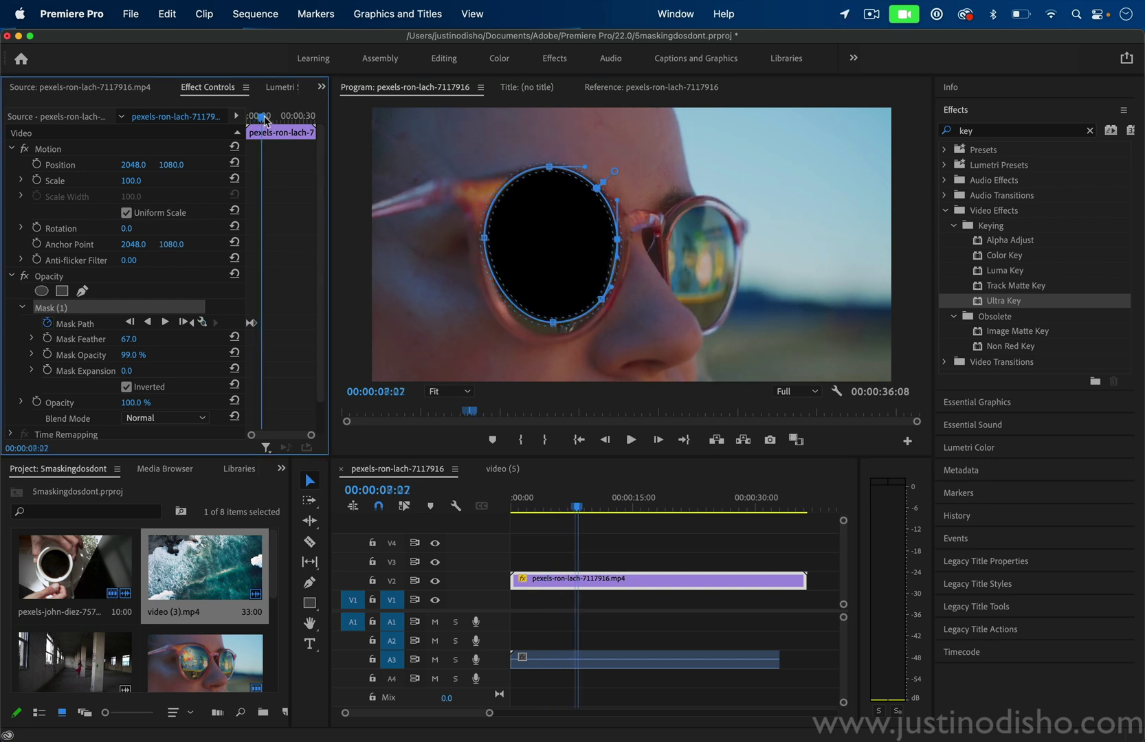
left_click_drag(575, 251, 575, 268)
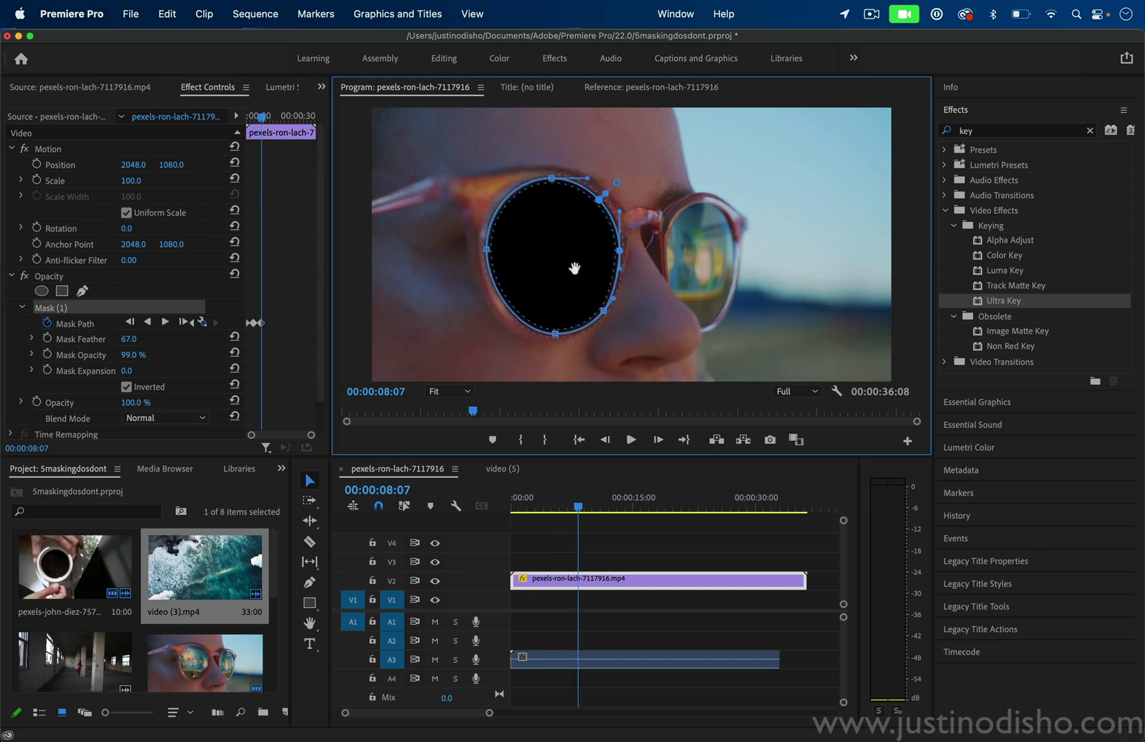
left_click_drag(262, 118, 246, 118)
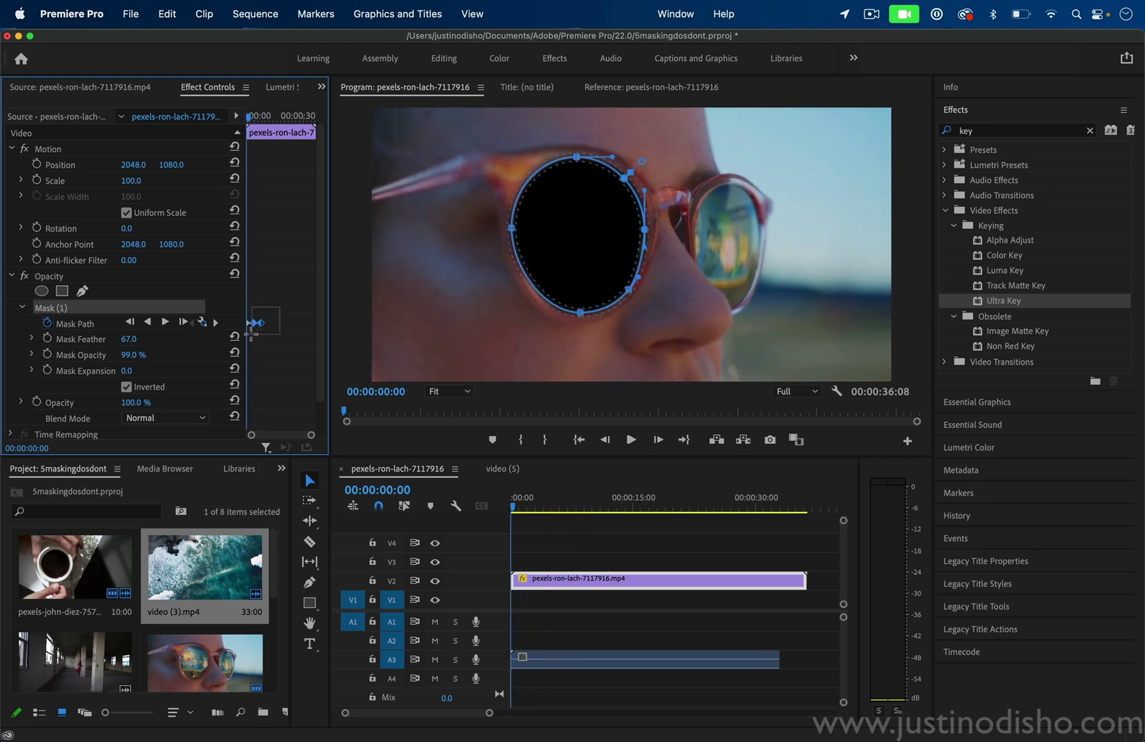
Replace the lens mask's hand-set Mask Path keyframes with forward tracking, then play it back
key("Delete")
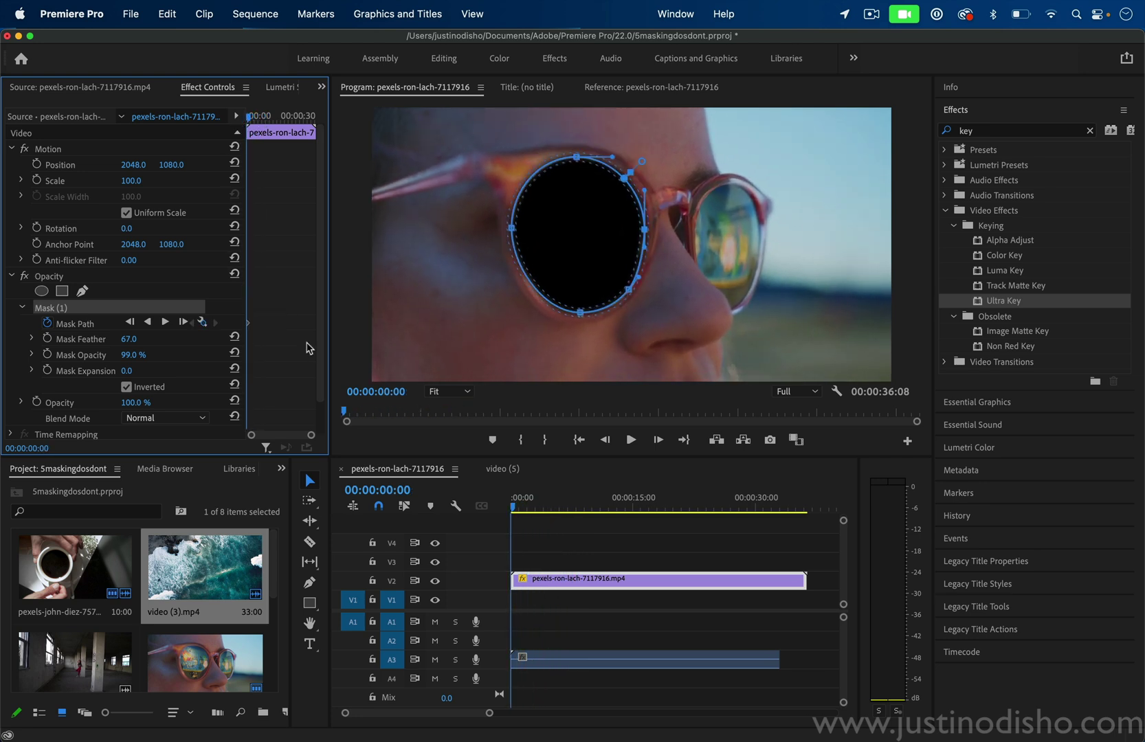
left_click(165, 323)
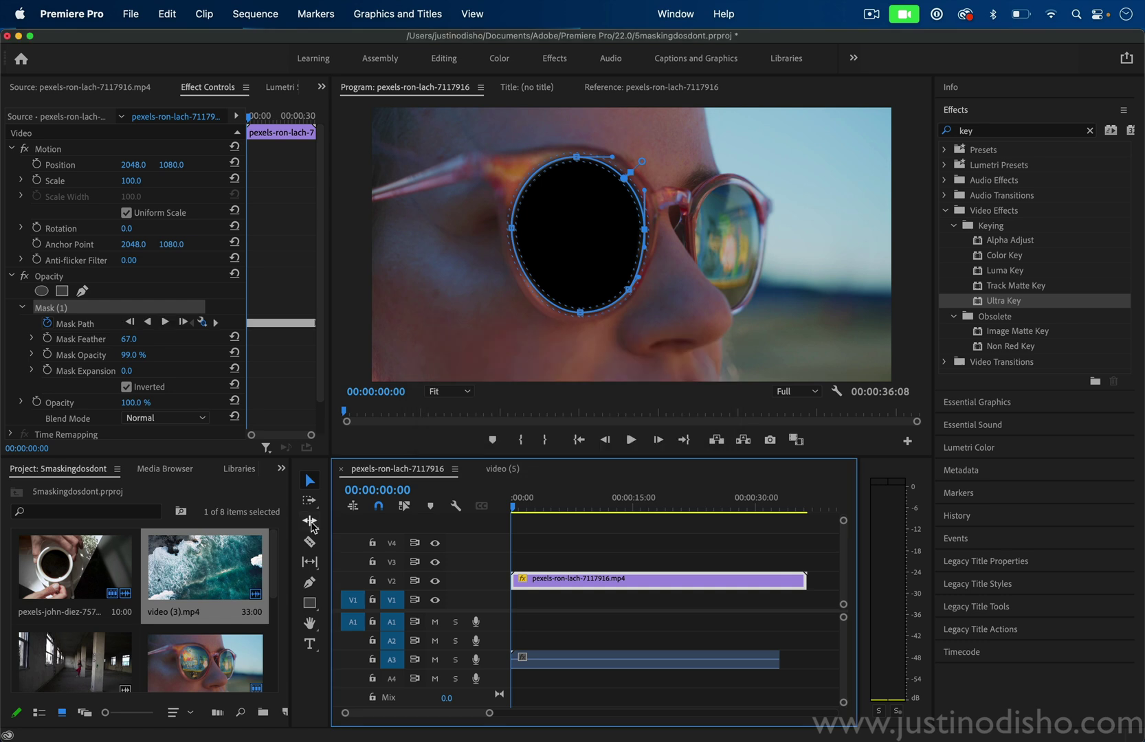
left_click(267, 303)
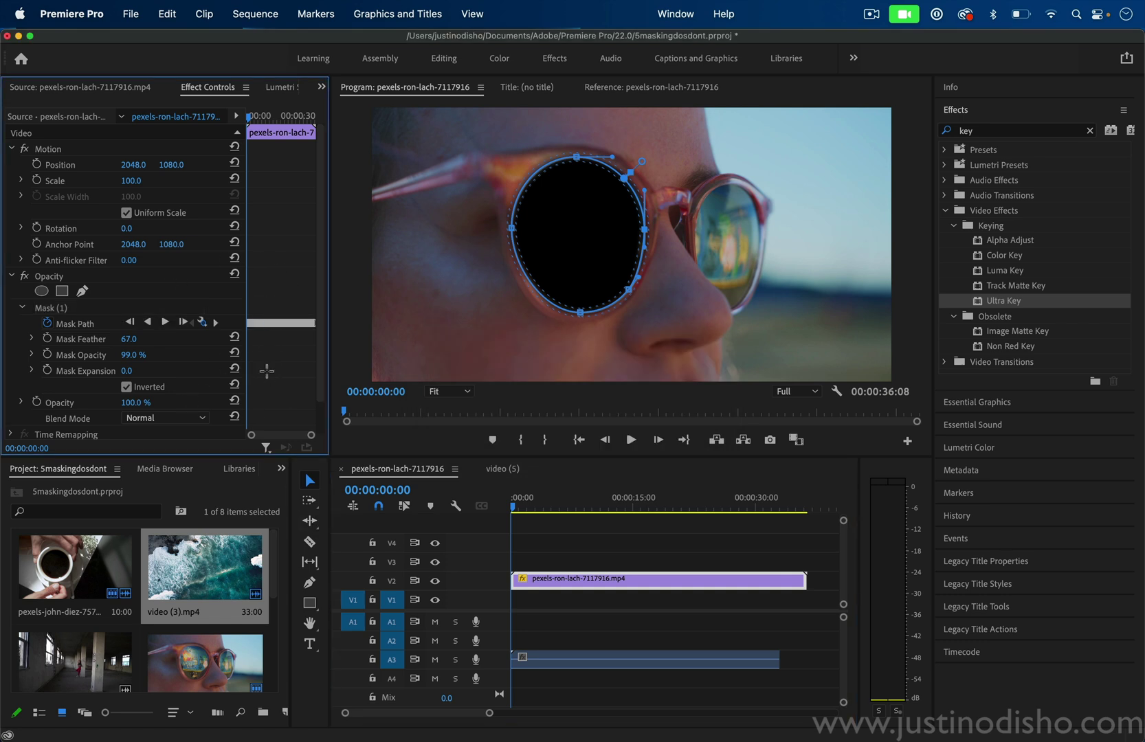
left_click(531, 529)
key("space")
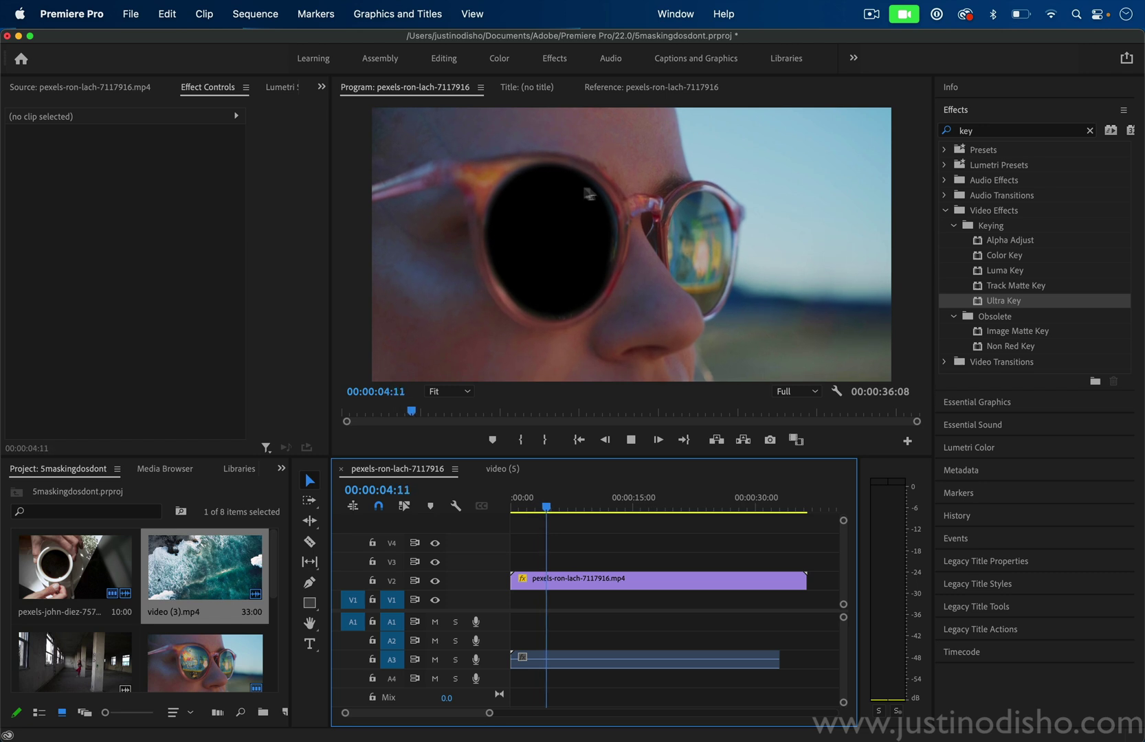
Enlarge the lens mask to Mask Expansion 24.0 and Mask Feather 47.0, previewing from the start
key("space")
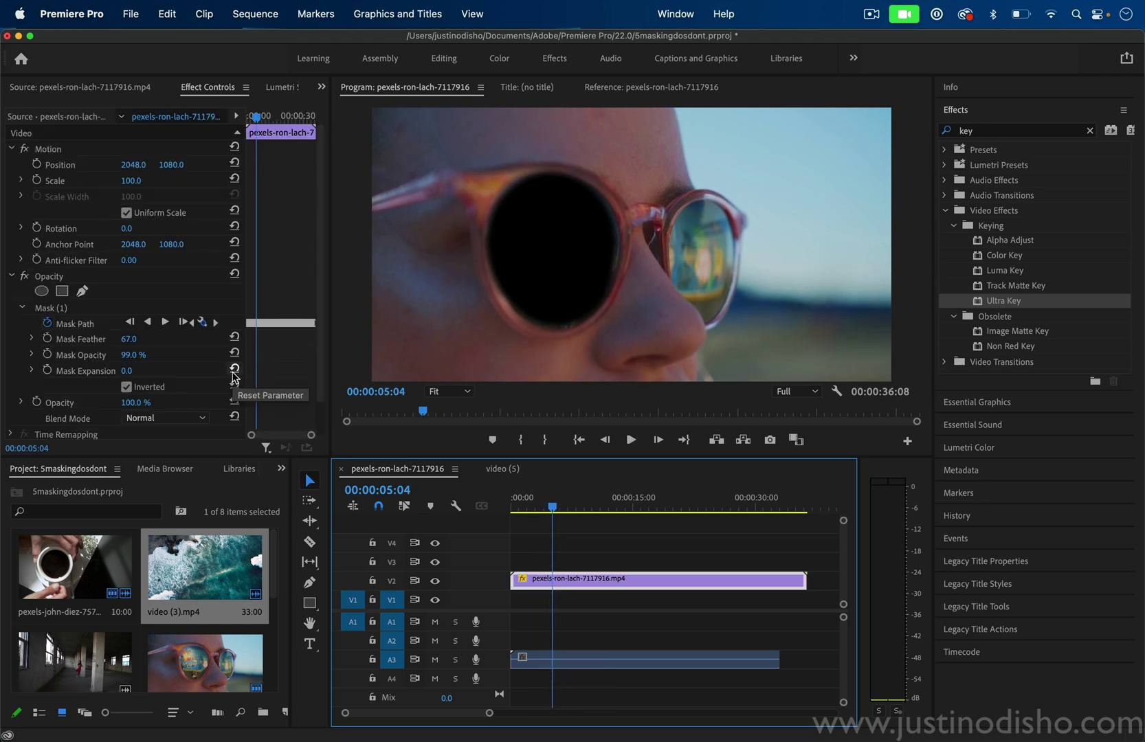
left_click(113, 372)
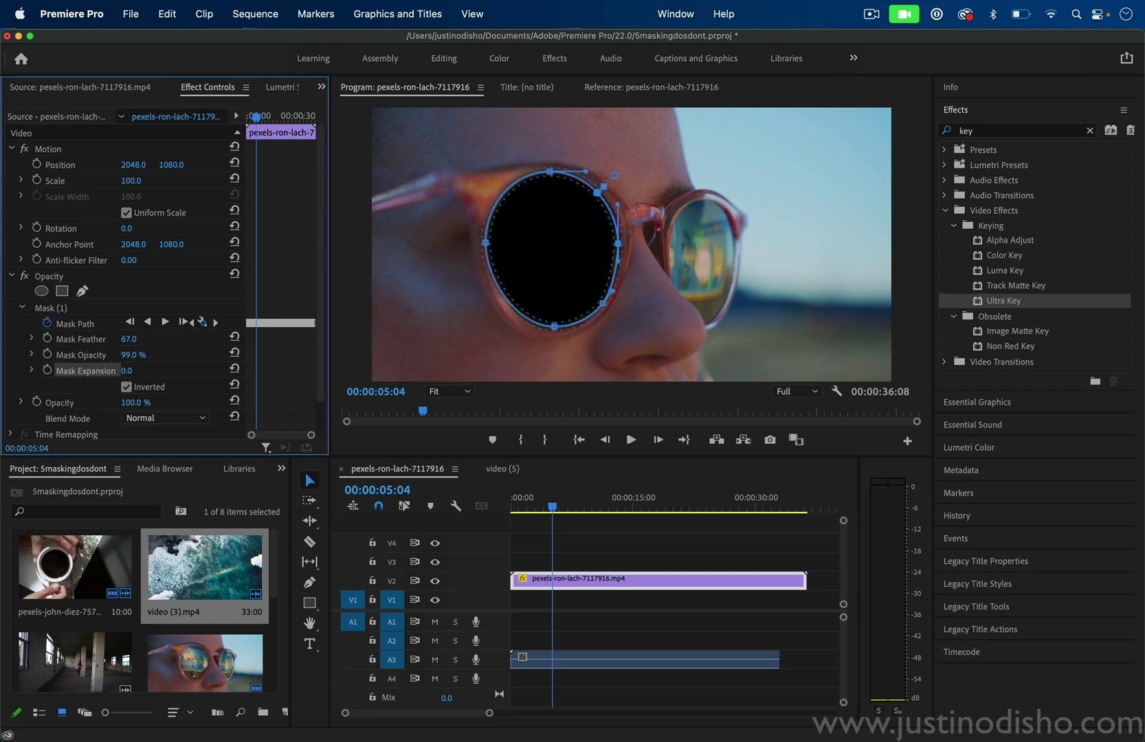
left_click_drag(127, 370, 179, 353)
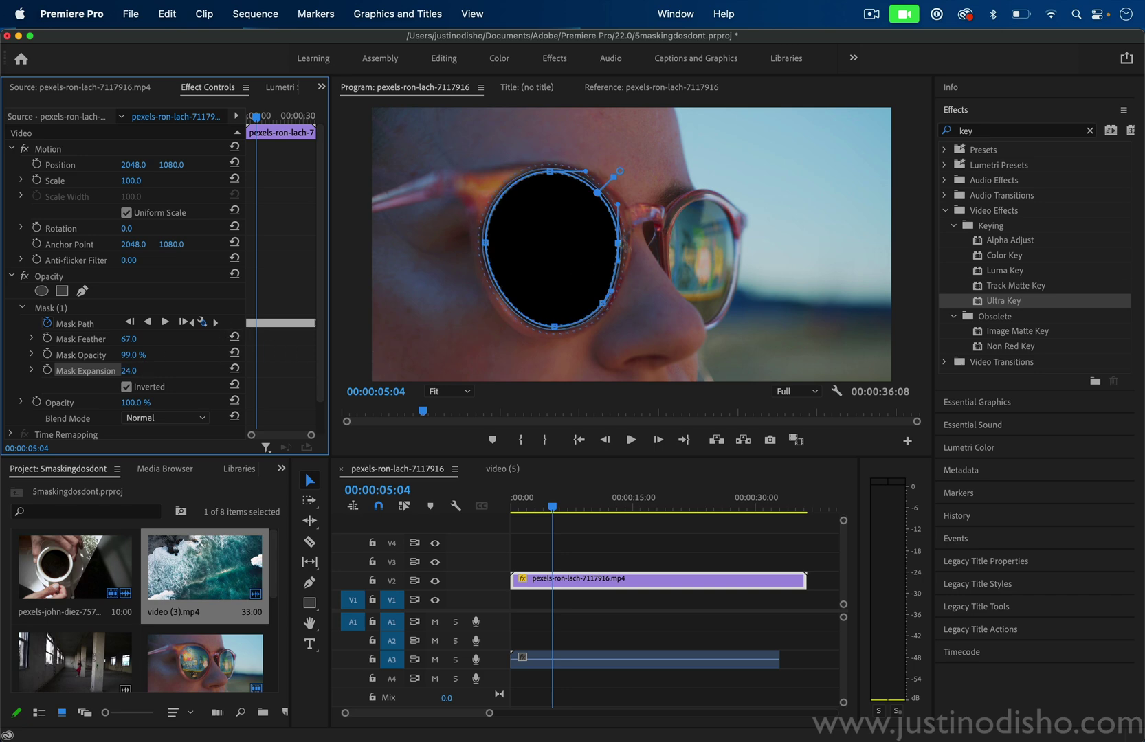
key("Home")
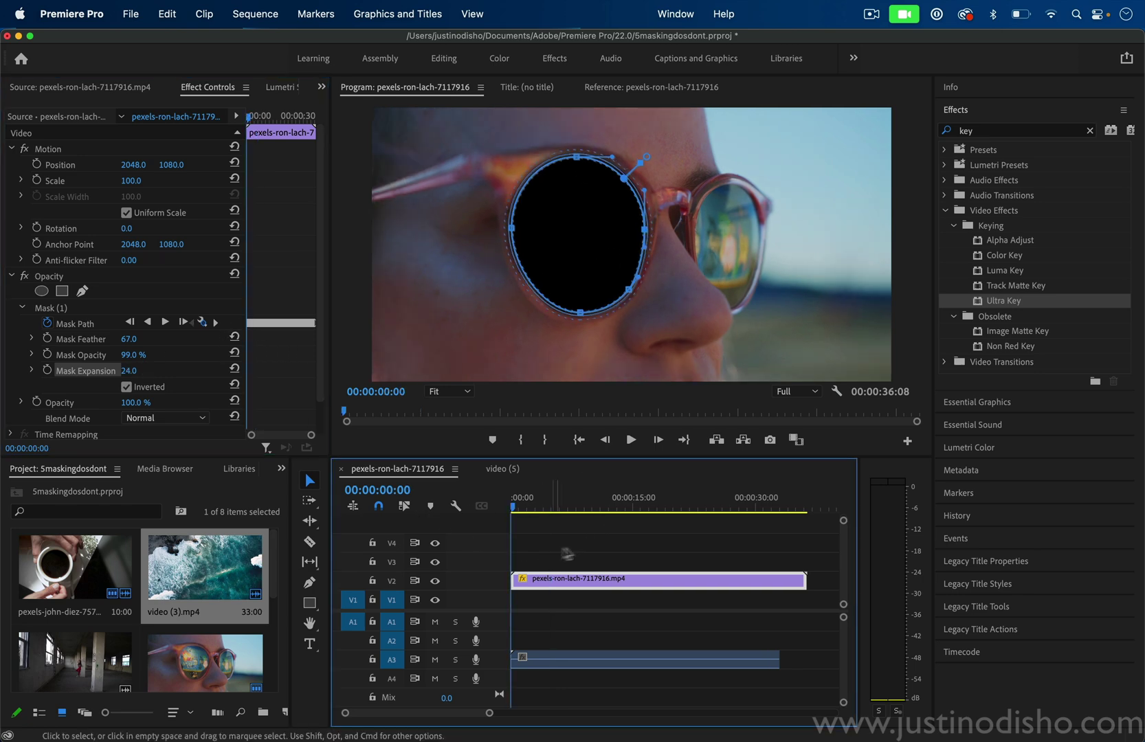
left_click(576, 547)
key("space")
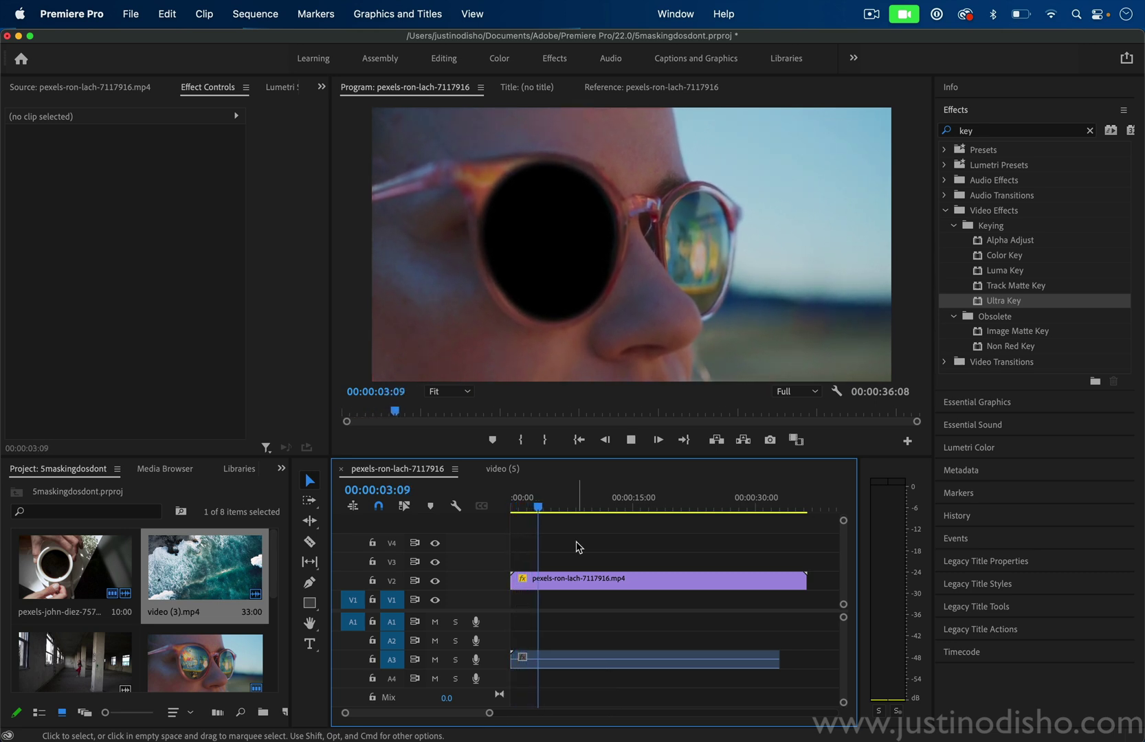
key("space")
left_click(592, 585)
left_click(148, 352)
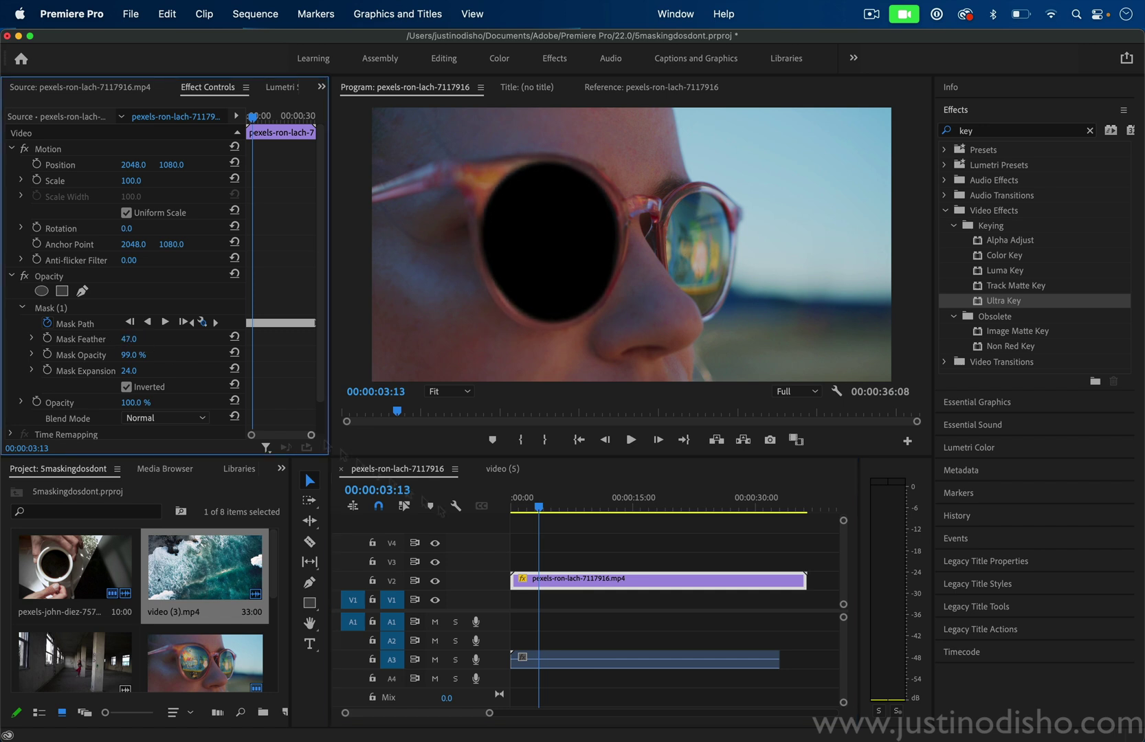
Move the sunglasses clip up to V3 and place the video (3).mp4 ocean footage on V2
left_click(633, 554)
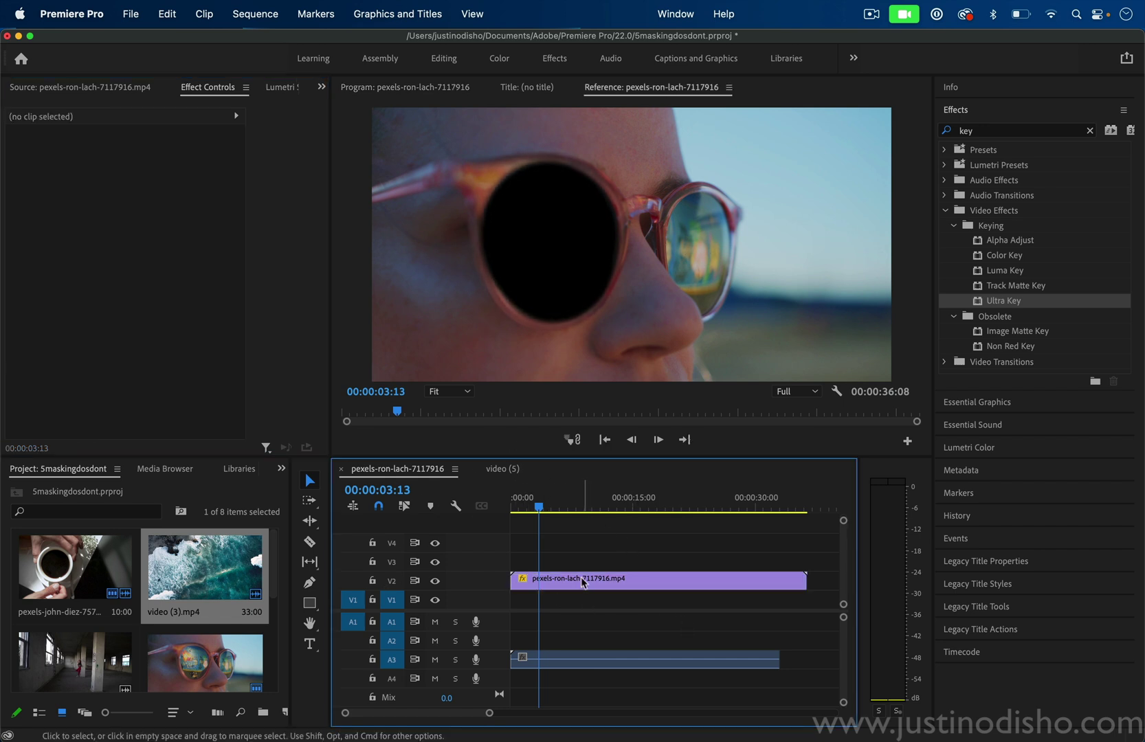
left_click_drag(582, 583, 582, 562)
left_click_drag(205, 566, 527, 584)
Play the ocean-in-lens composite from the start and move to about 17 seconds
key("Home")
left_click(577, 534)
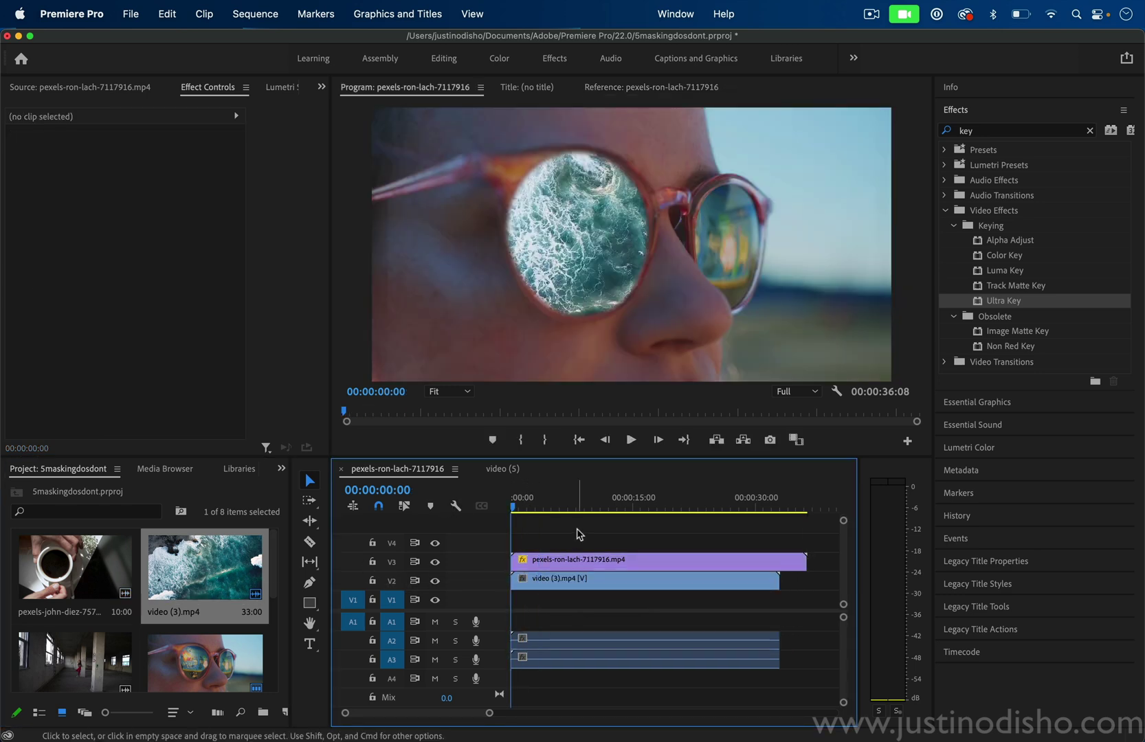
key("space")
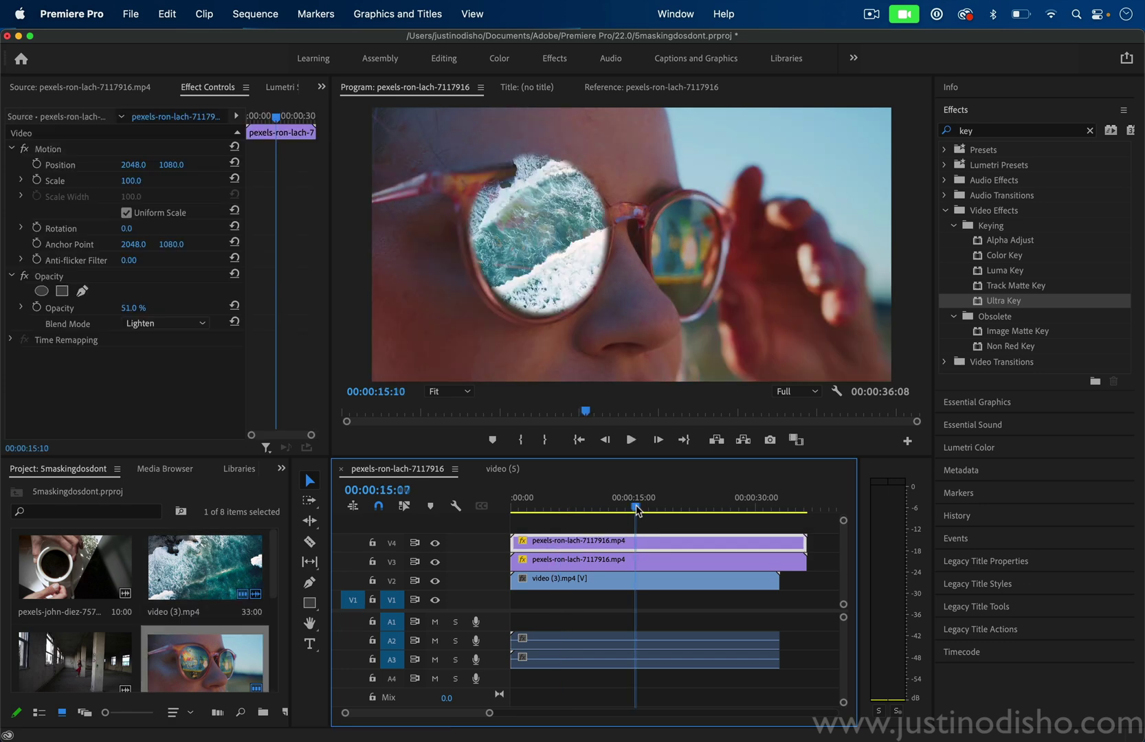
mouse_move(634, 509)
left_mouse_down()
mouse_move(680, 503)
mouse_move(639, 507)
mouse_move(650, 508)
left_mouse_up()
left_click(653, 502)
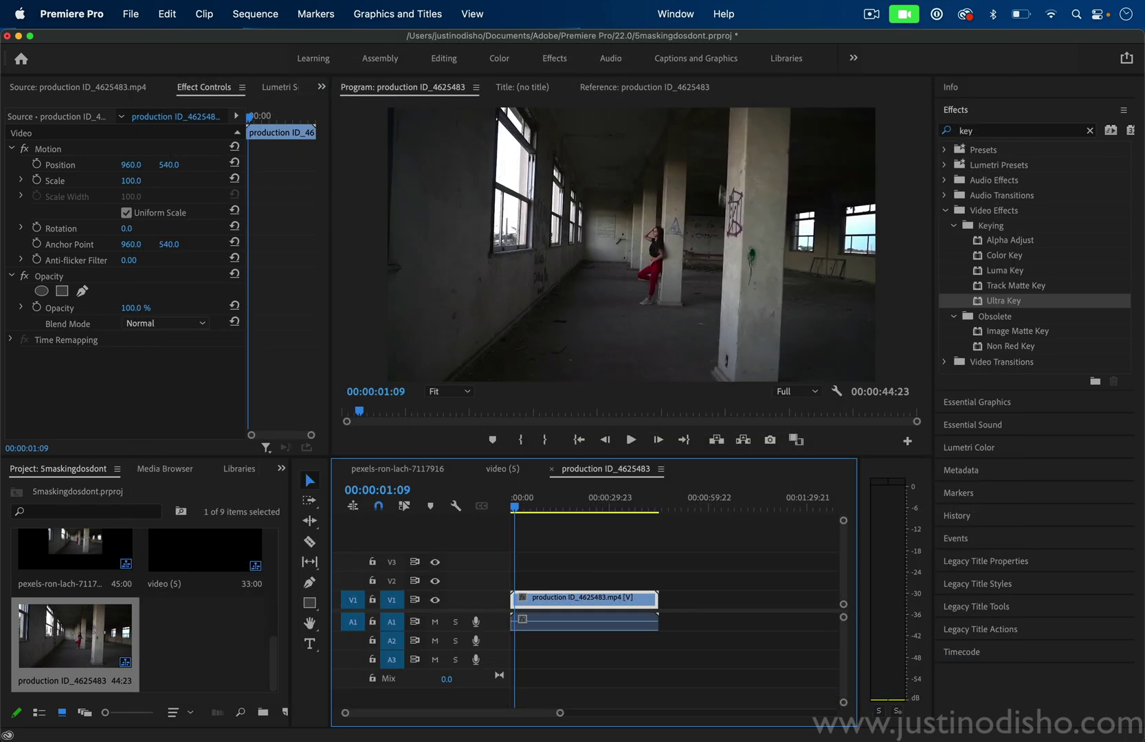
Place two Pen mask points down the left edge of the nearest pillar on the building clip
left_click_drag(520, 509, 519, 509)
left_click(82, 290)
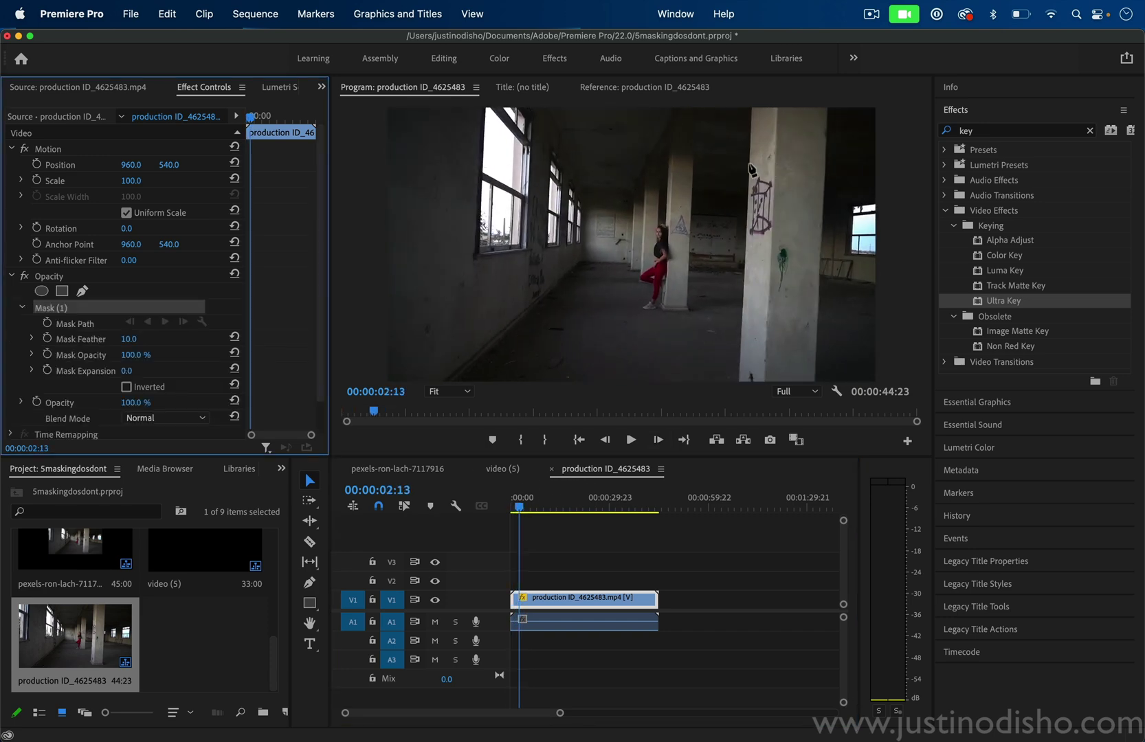
left_click(749, 164)
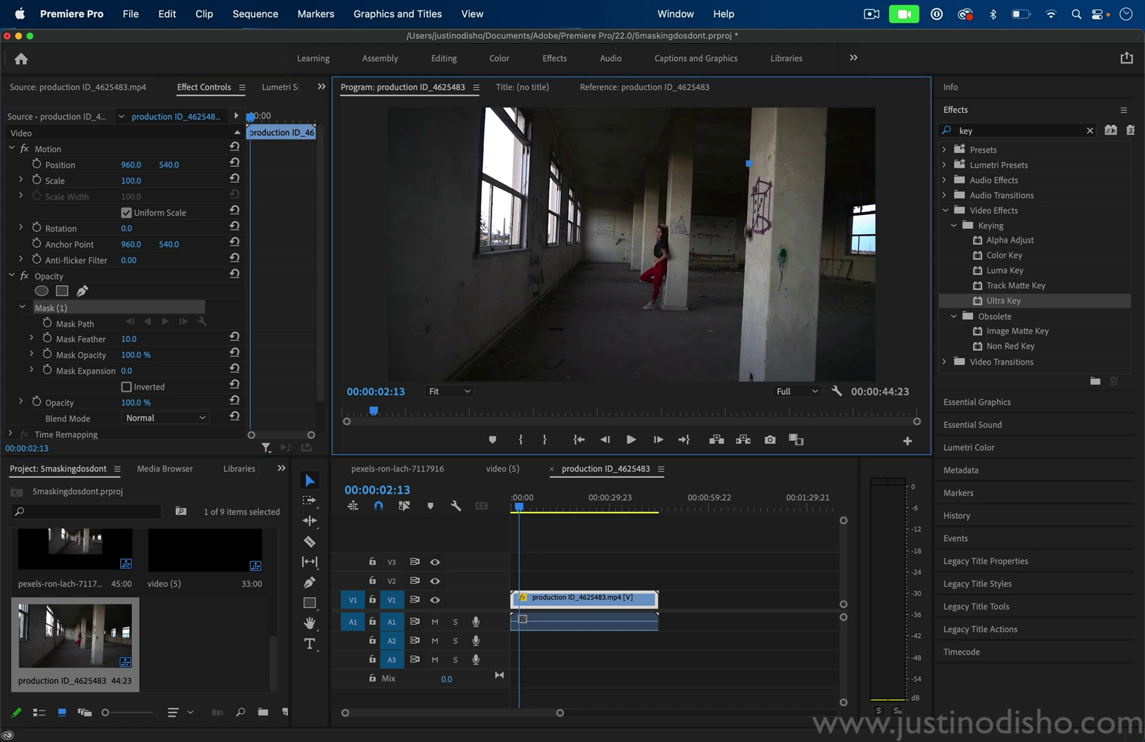
left_click(741, 333)
At 50% viewer zoom, close a four-point mask around the right-hand pillar and set it to Inverted
left_click(459, 393)
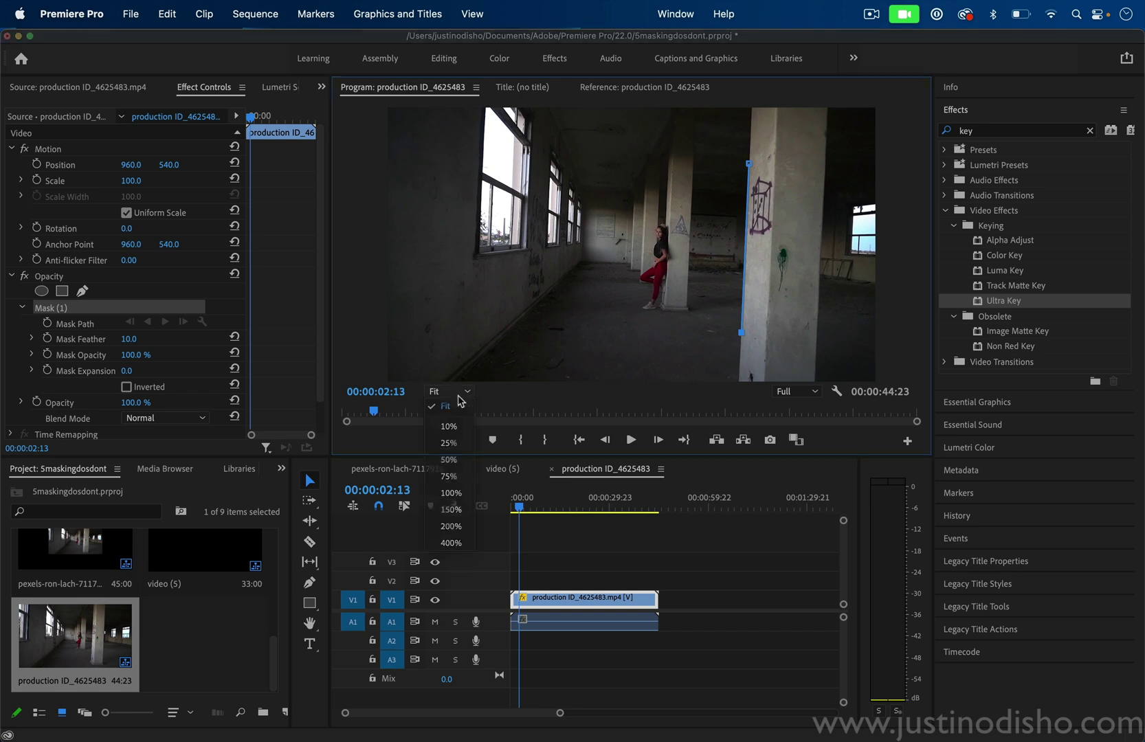
left_click(450, 444)
left_click(454, 393)
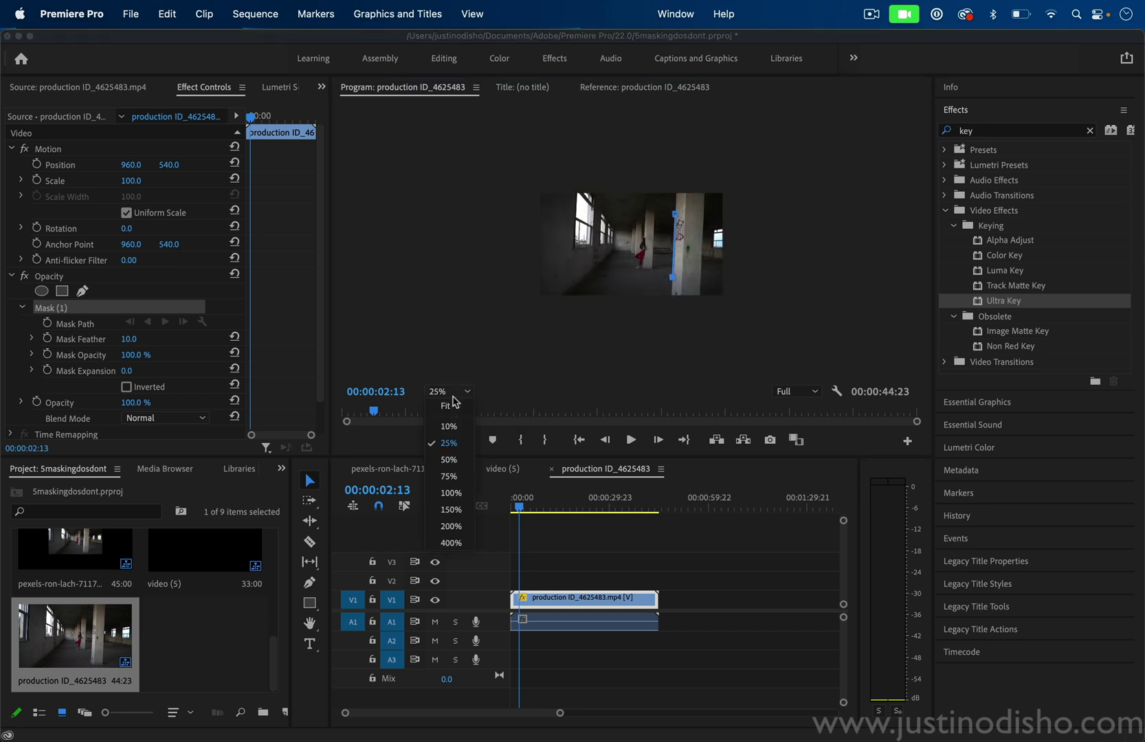
left_click(451, 466)
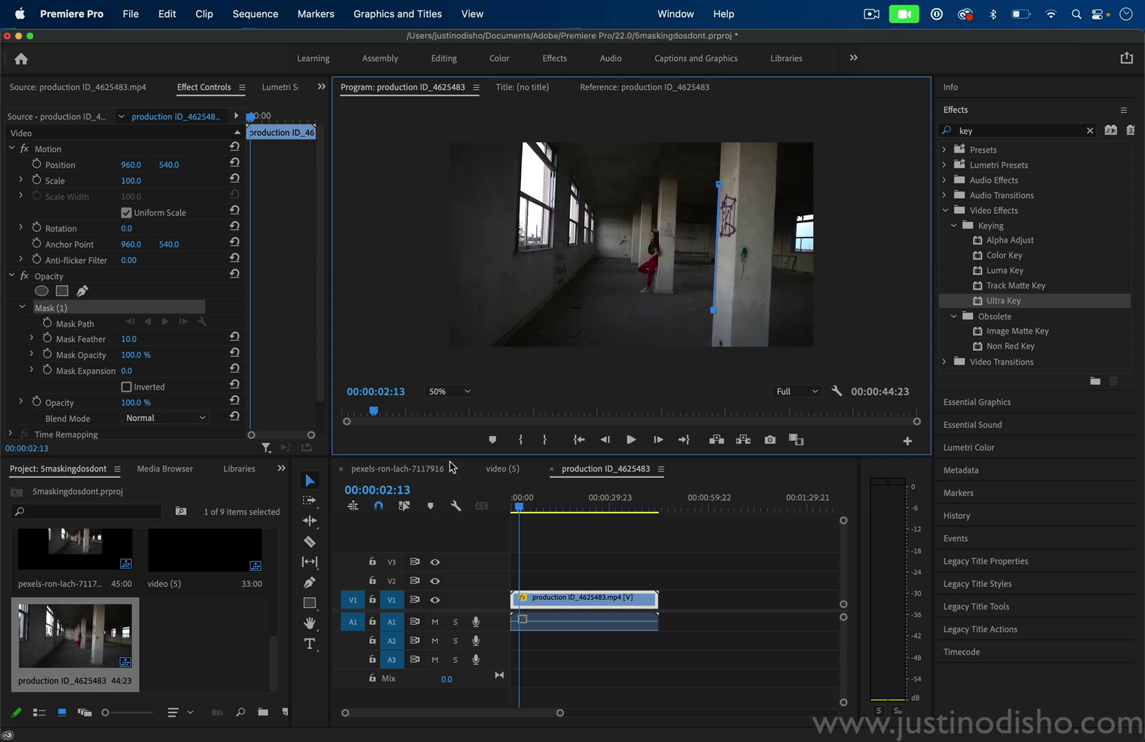
left_click(710, 358)
left_click(830, 358)
left_click(826, 128)
left_click(722, 118)
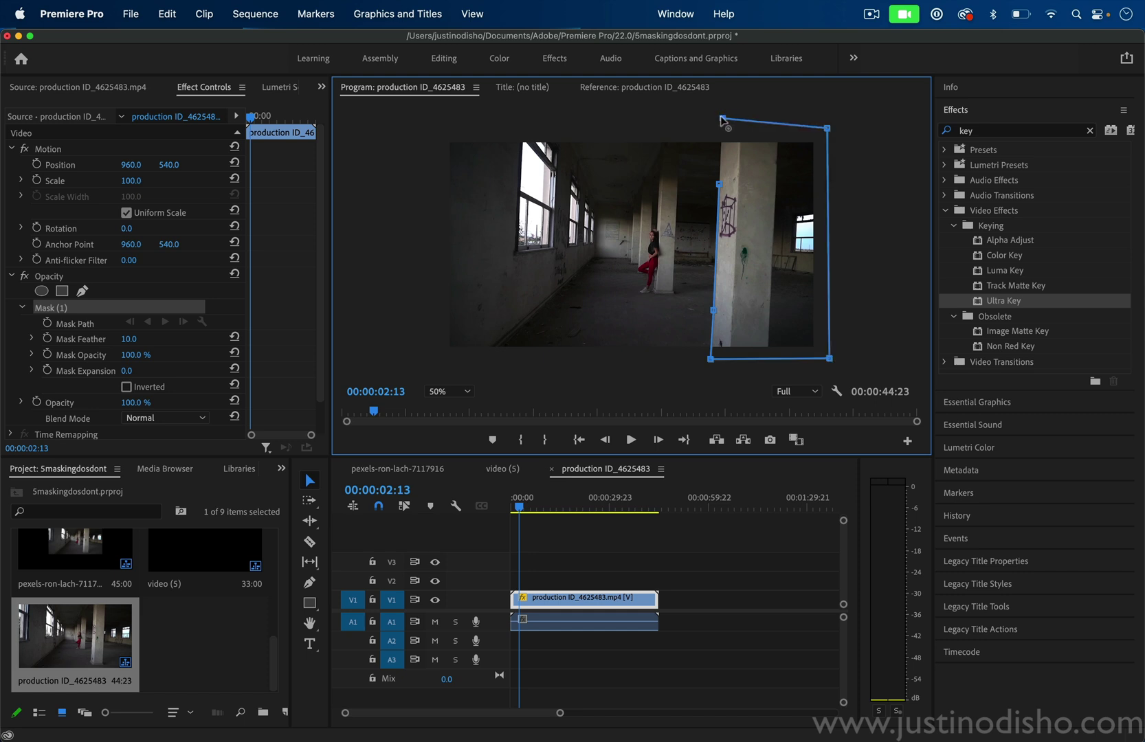
left_click(719, 184)
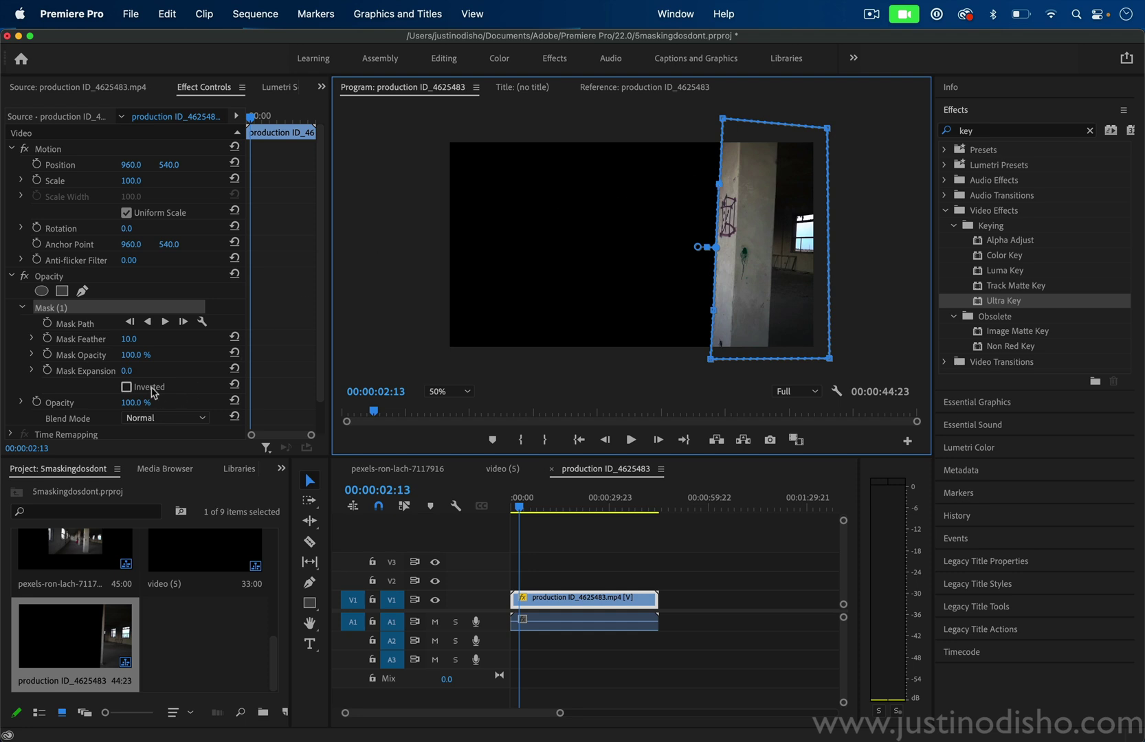
left_click(126, 387)
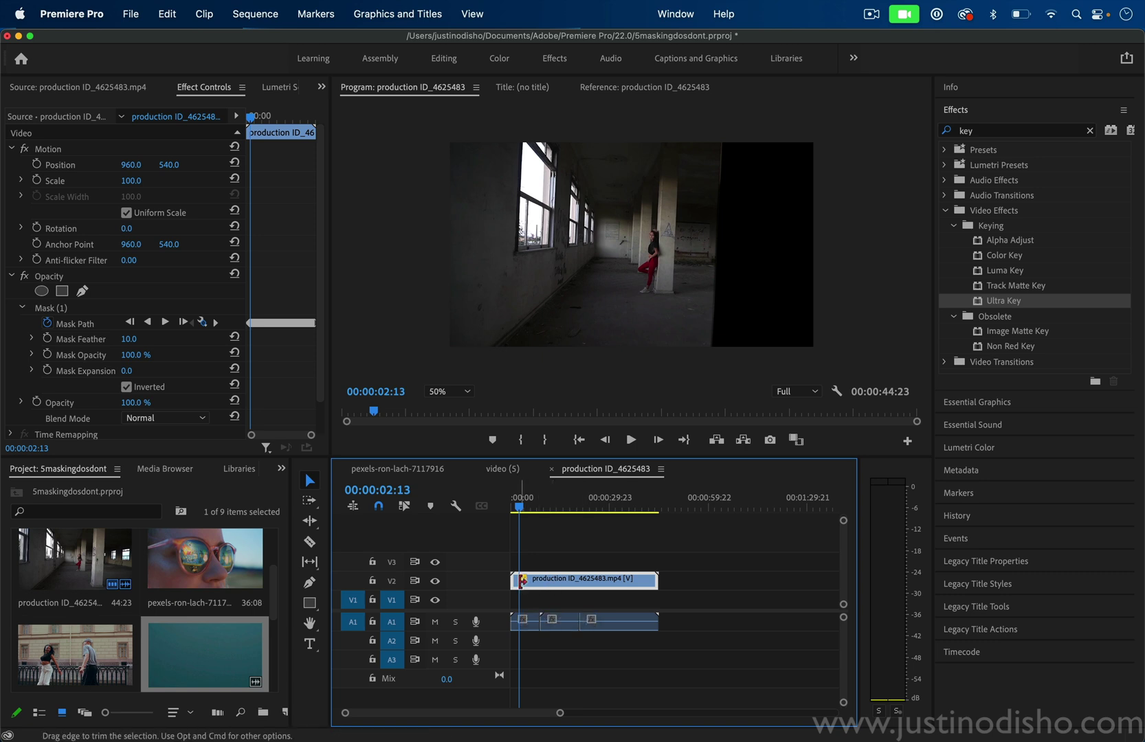
Track the pillar mask backward, then forward, through the hallway clip
left_click(146, 323)
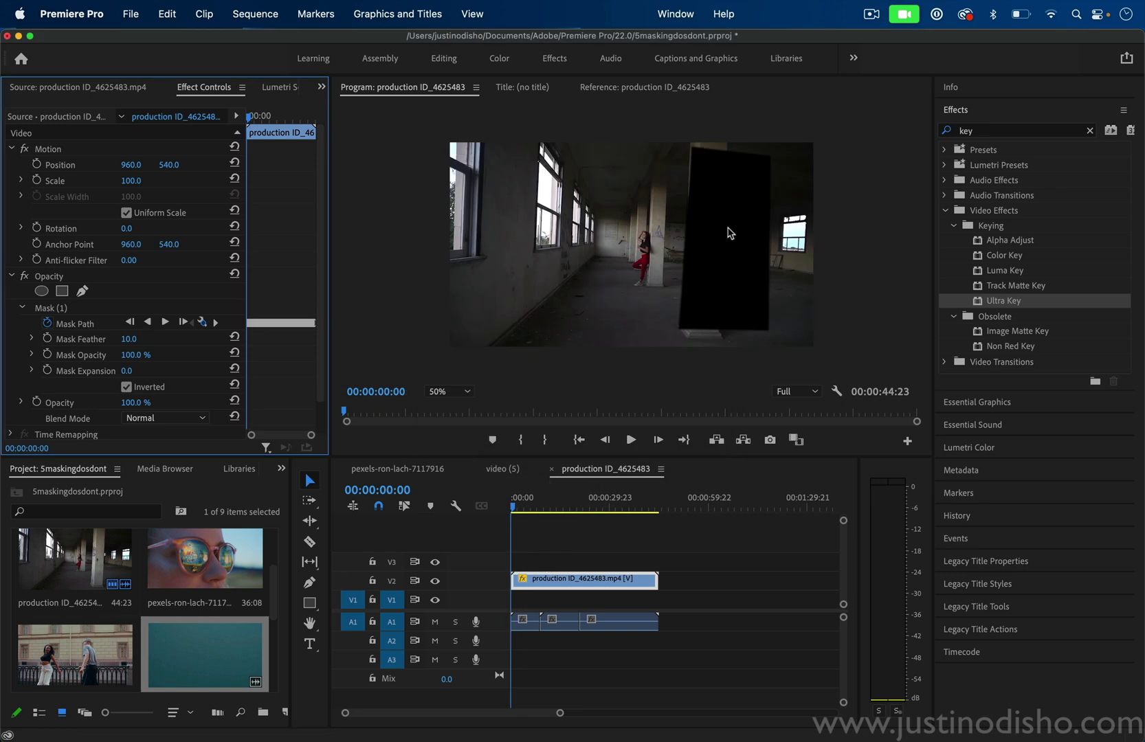
left_click_drag(561, 714, 524, 721)
left_click(165, 322)
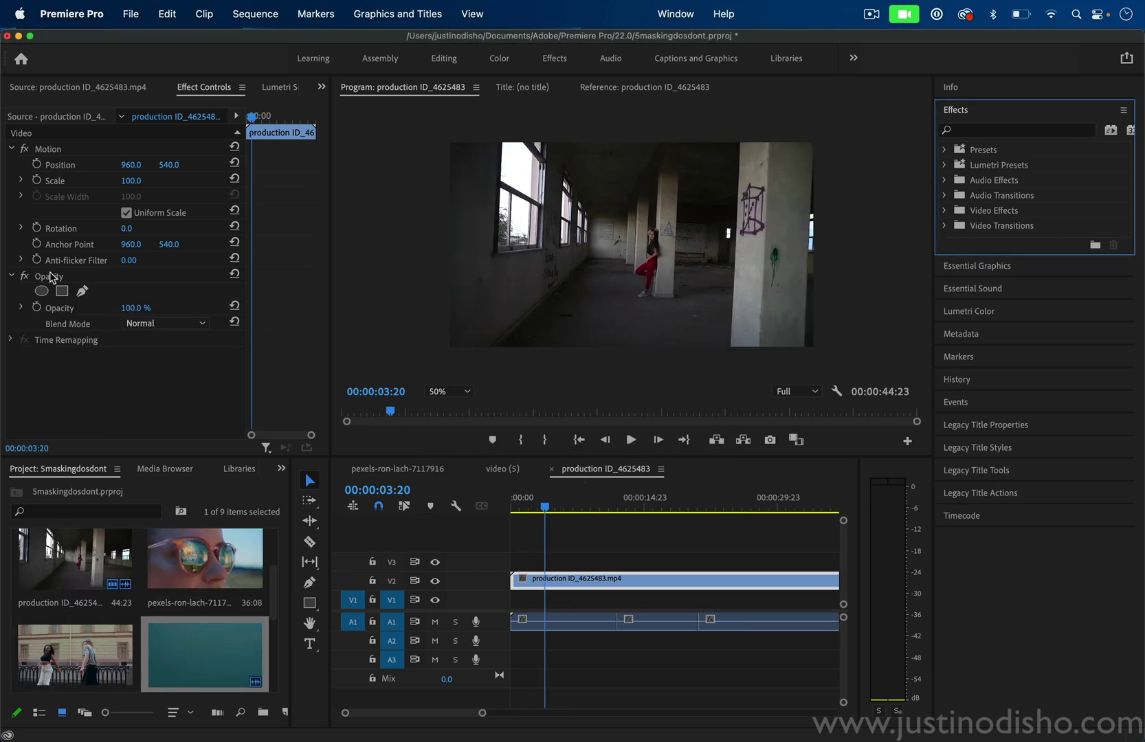
Apply the Color Correction Tint effect to the corridor clip with Map Black To set to red
left_click(945, 211)
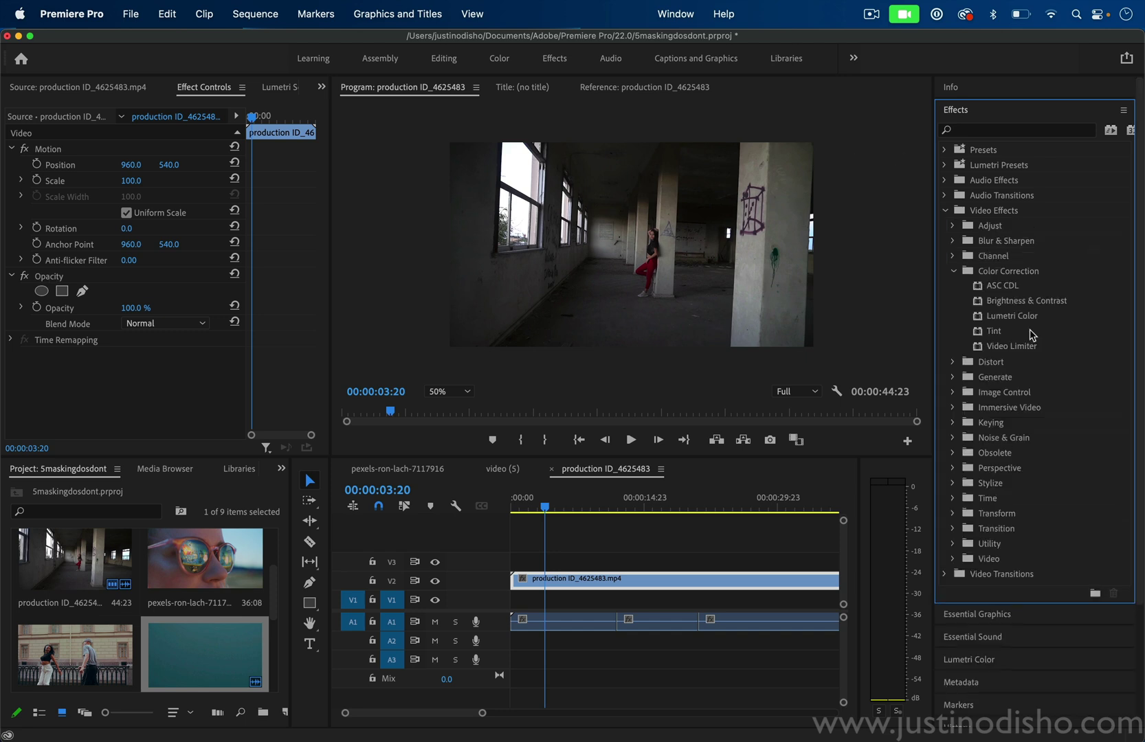
left_click_drag(1017, 332, 628, 583)
left_click(129, 387)
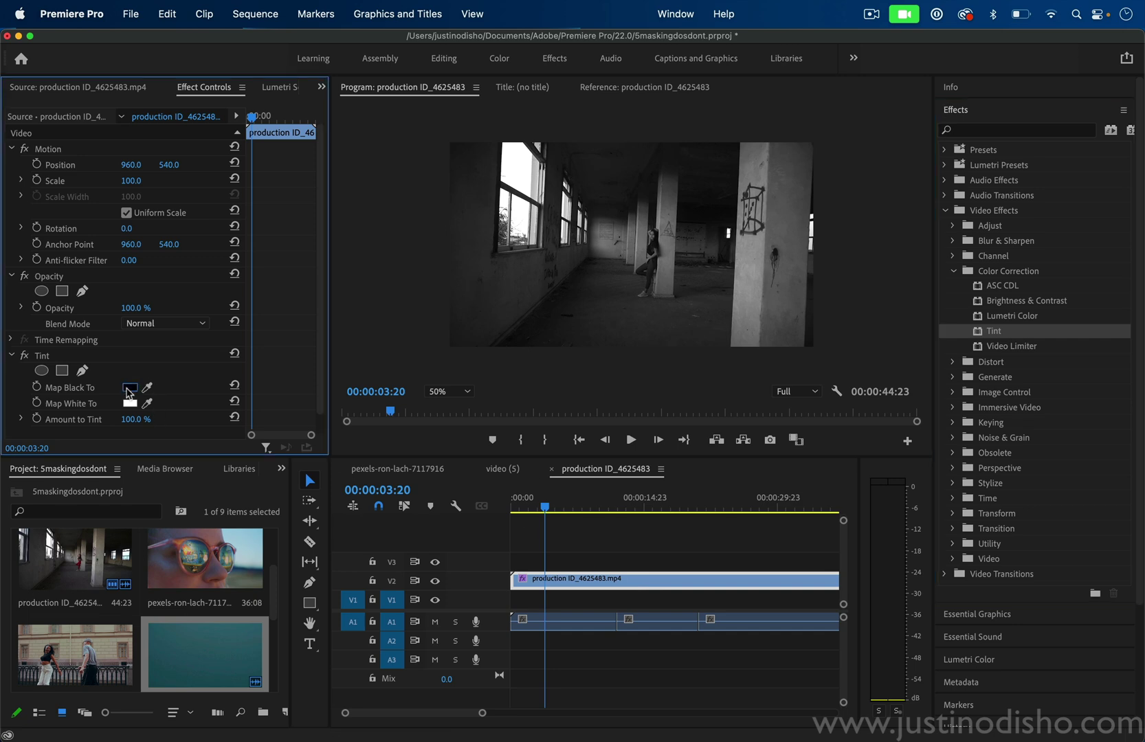
left_click(581, 482)
left_click(726, 289)
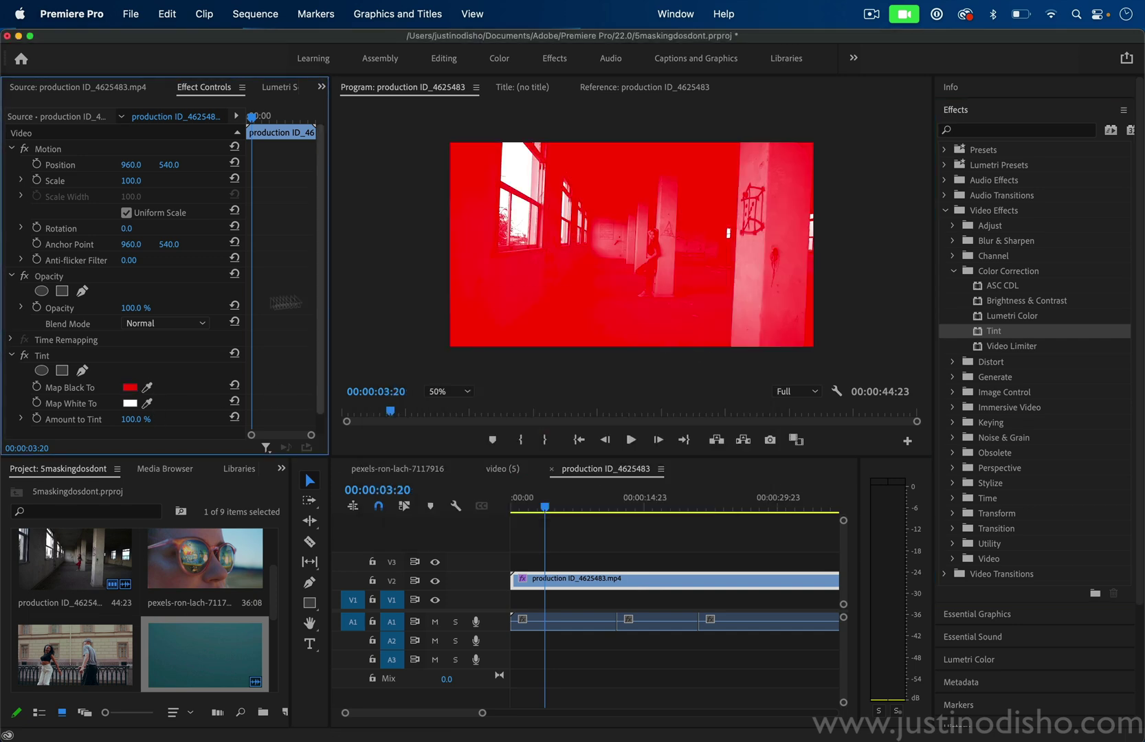
Confine the tint with a rectangle mask moved over the woman, then preview it
left_click(62, 371)
mouse_move(642, 246)
left_mouse_down()
mouse_move(769, 216)
mouse_move(716, 198)
mouse_move(638, 274)
mouse_move(647, 246)
left_mouse_up()
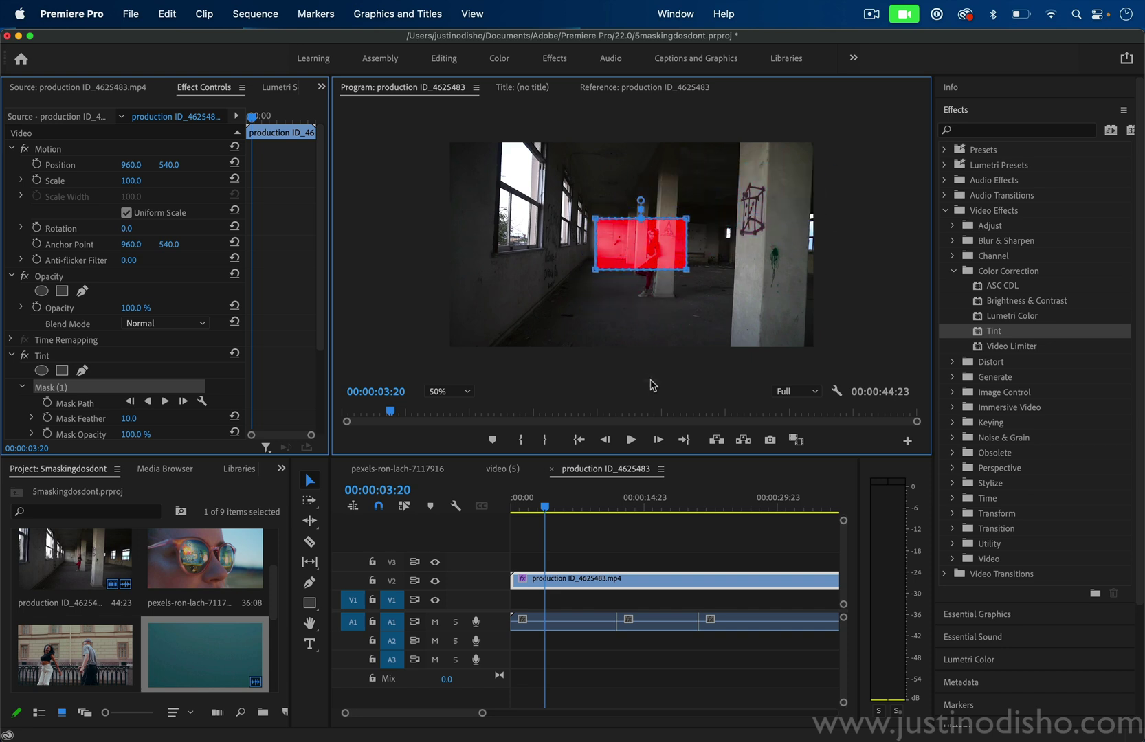
left_click(188, 368)
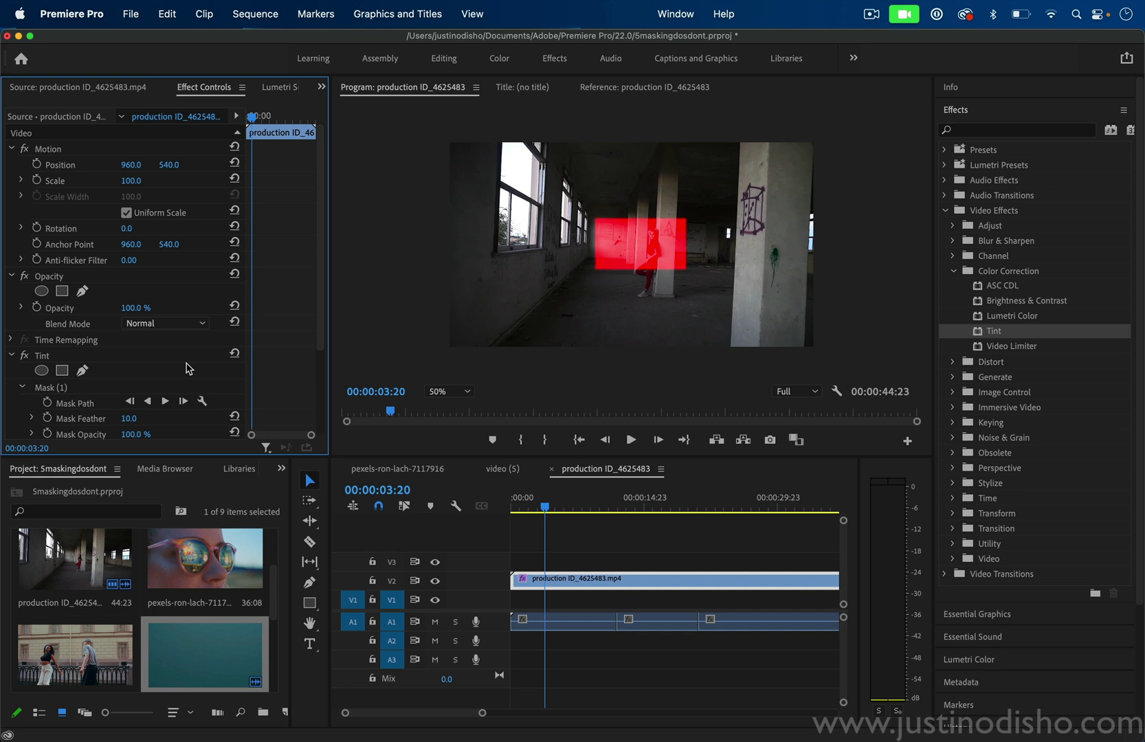
key("space")
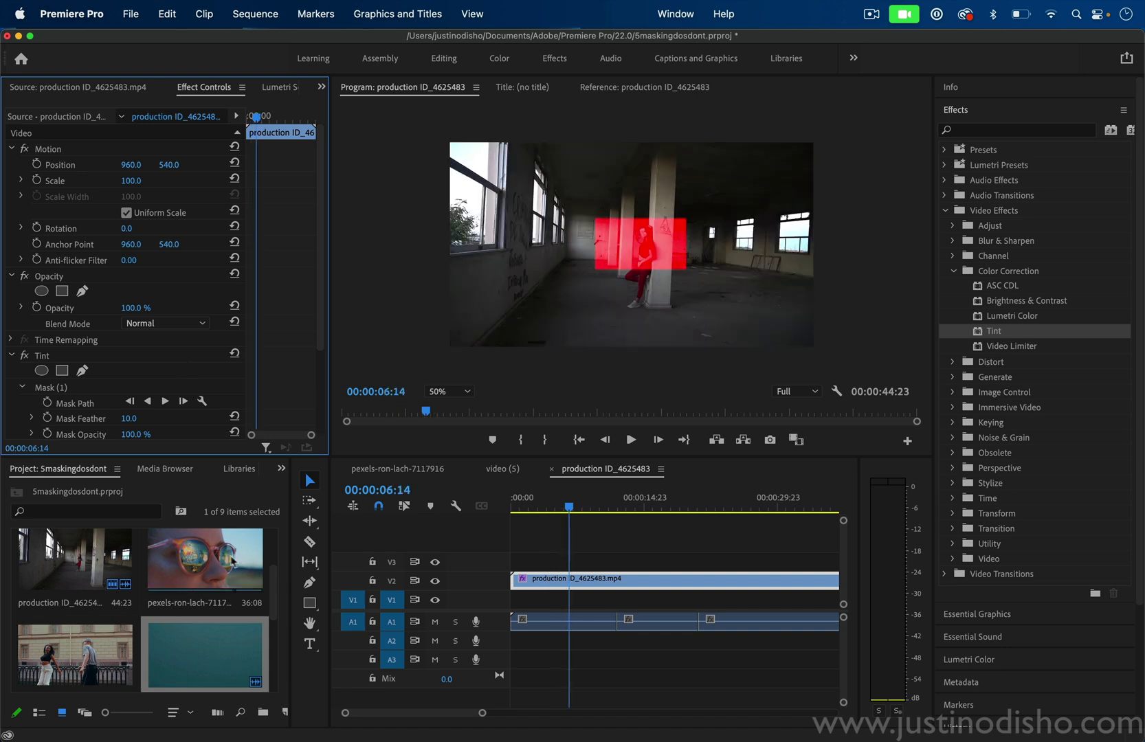
Place pexels-ron-lach-7117916 on V3 and production ID_4734766.mp4 on a new V4 track
left_click_drag(218, 560, 549, 564)
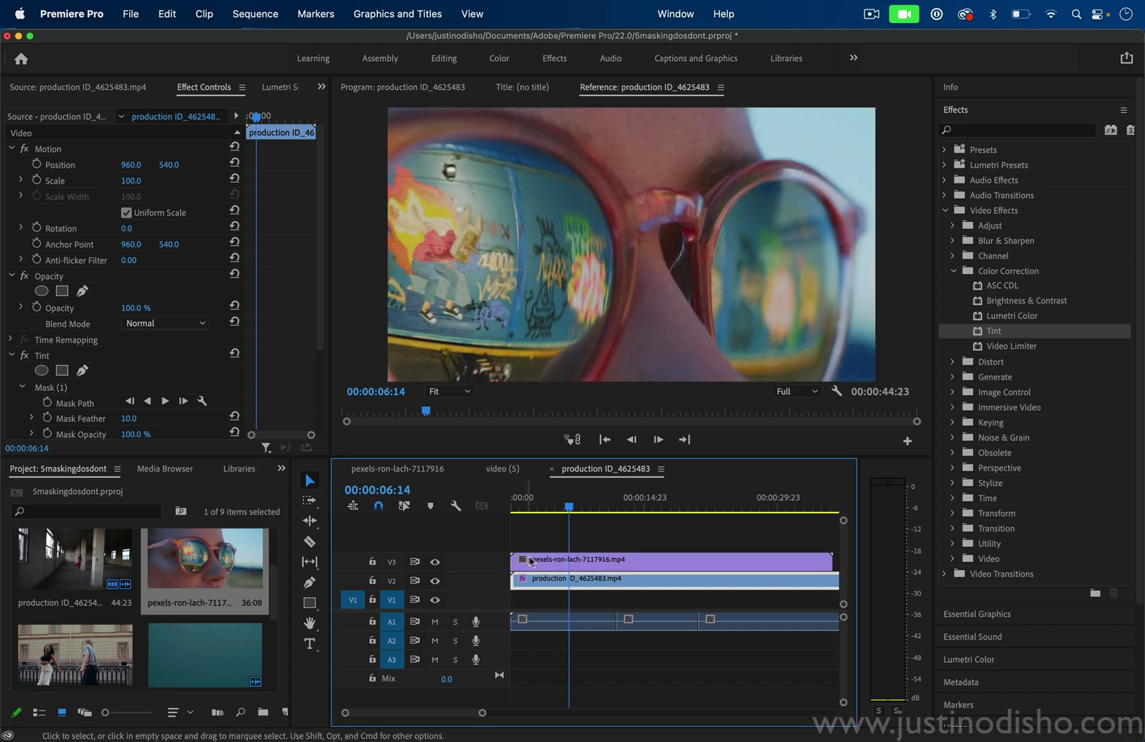
left_click(565, 565)
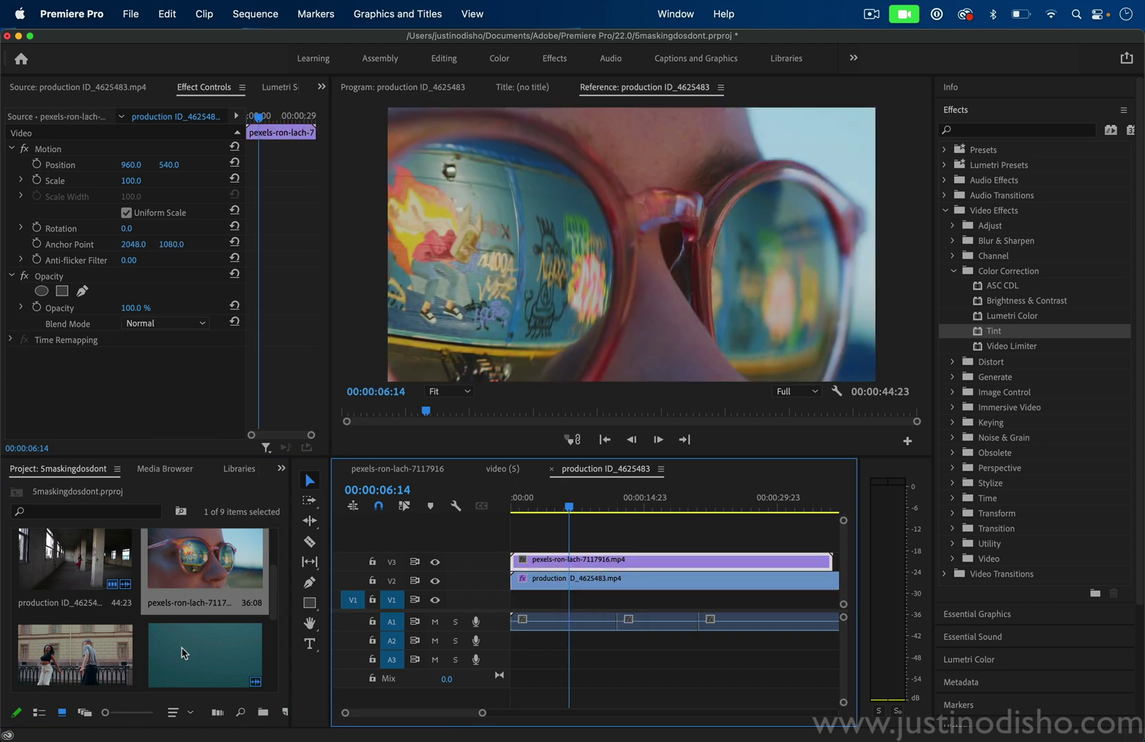
double_click(99, 663)
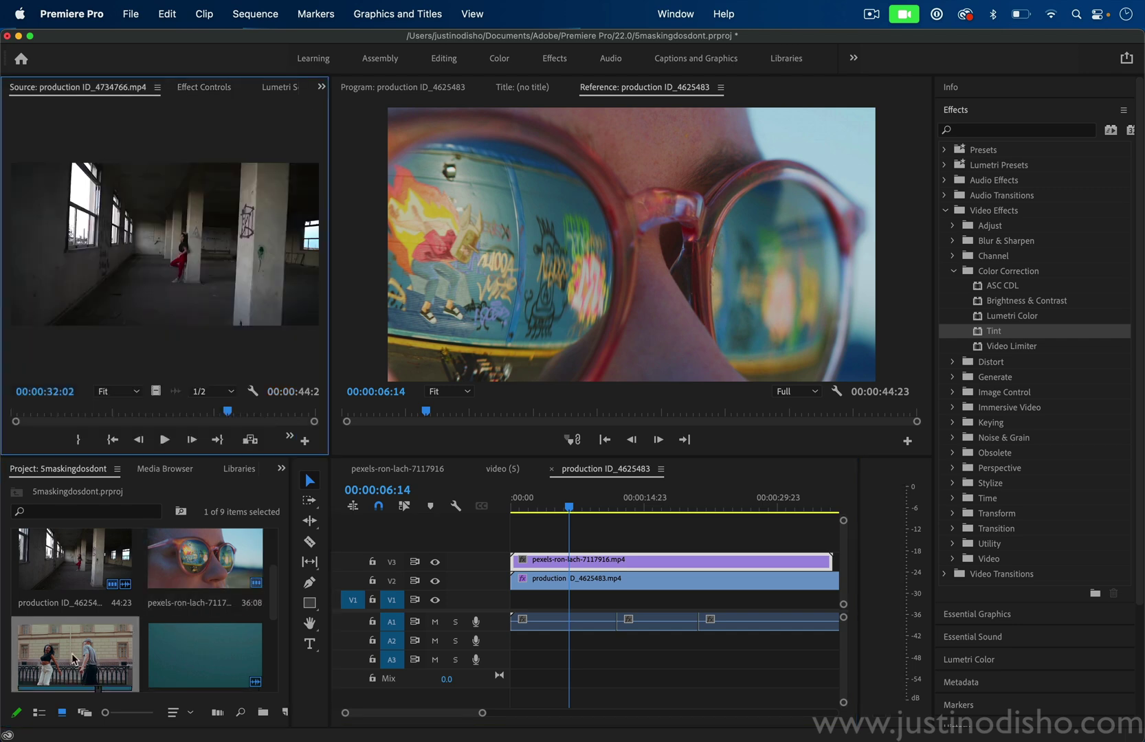
left_click_drag(74, 660, 539, 543)
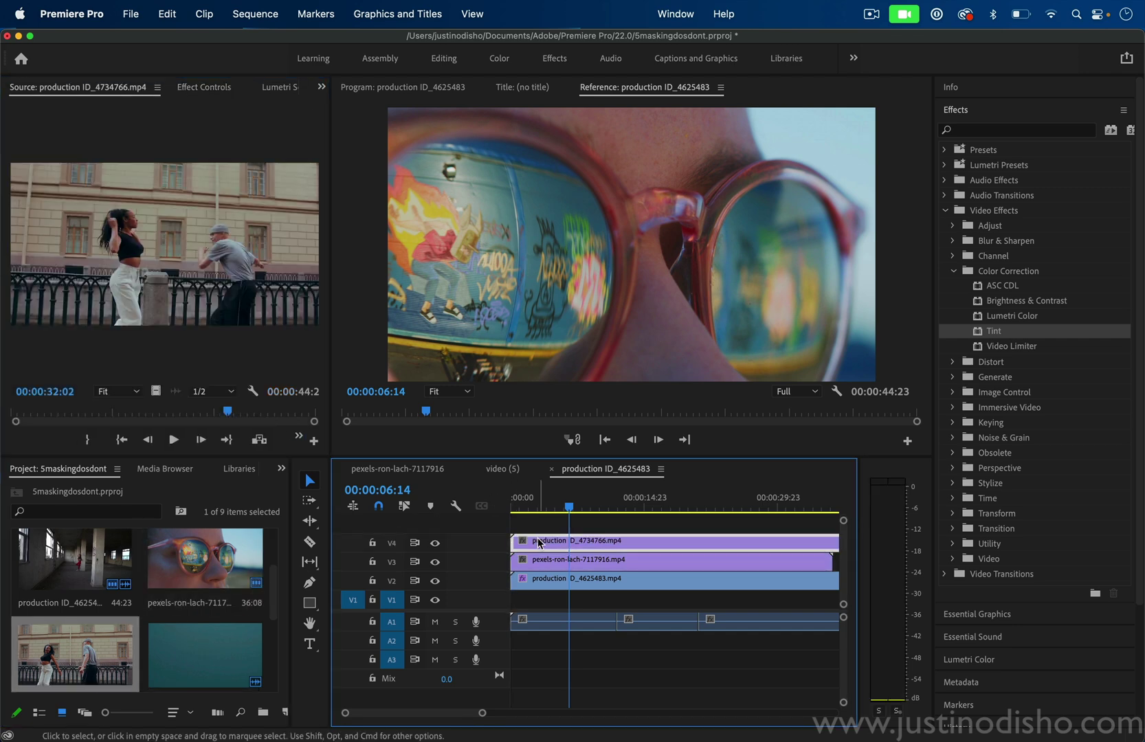
Show the sequence in the Program Monitor and move the playhead back to 00:00:02:13
left_click(404, 88)
left_click(547, 510)
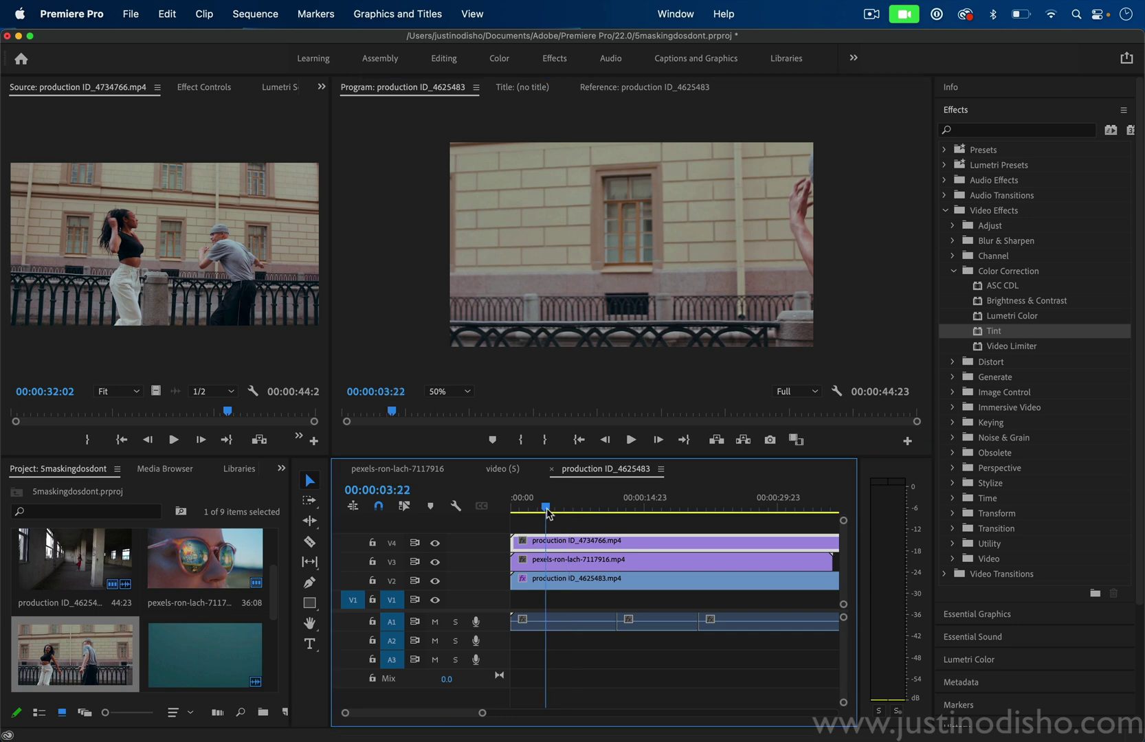
left_click_drag(547, 512, 535, 512)
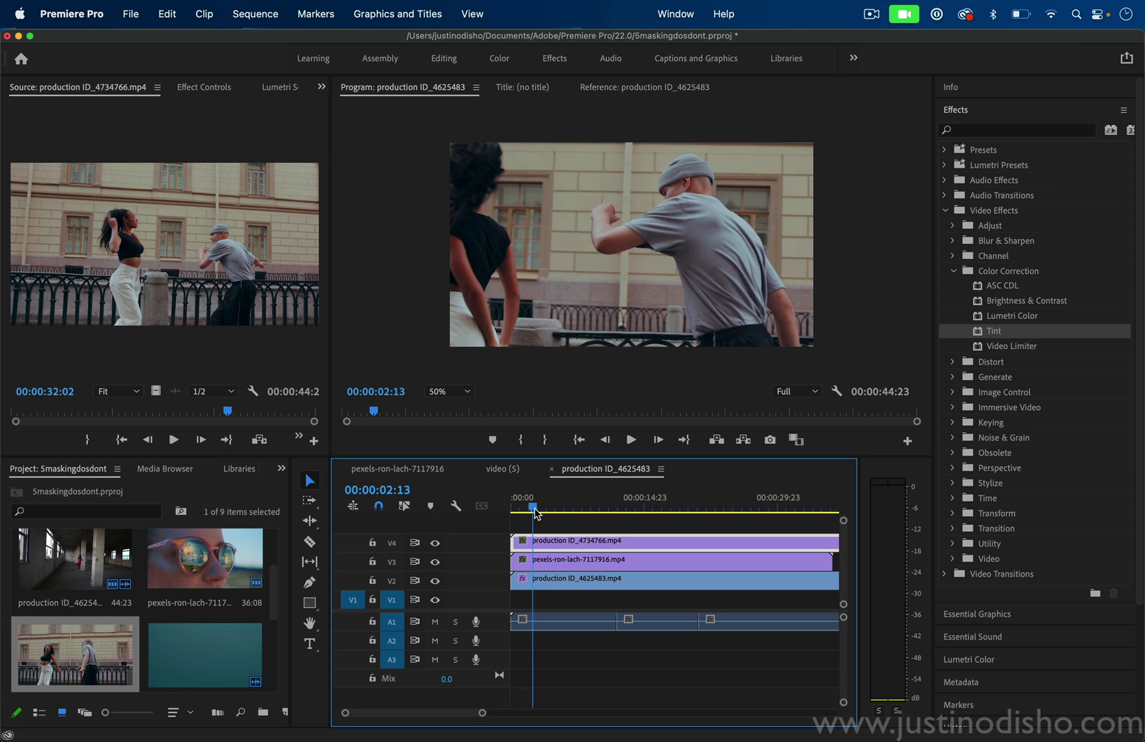
Place the video (5).mp4 ruins clip at the start of V4 and play the sequence
left_click(229, 659)
double_click(229, 659)
left_click_drag(229, 660, 484, 543)
key("space")
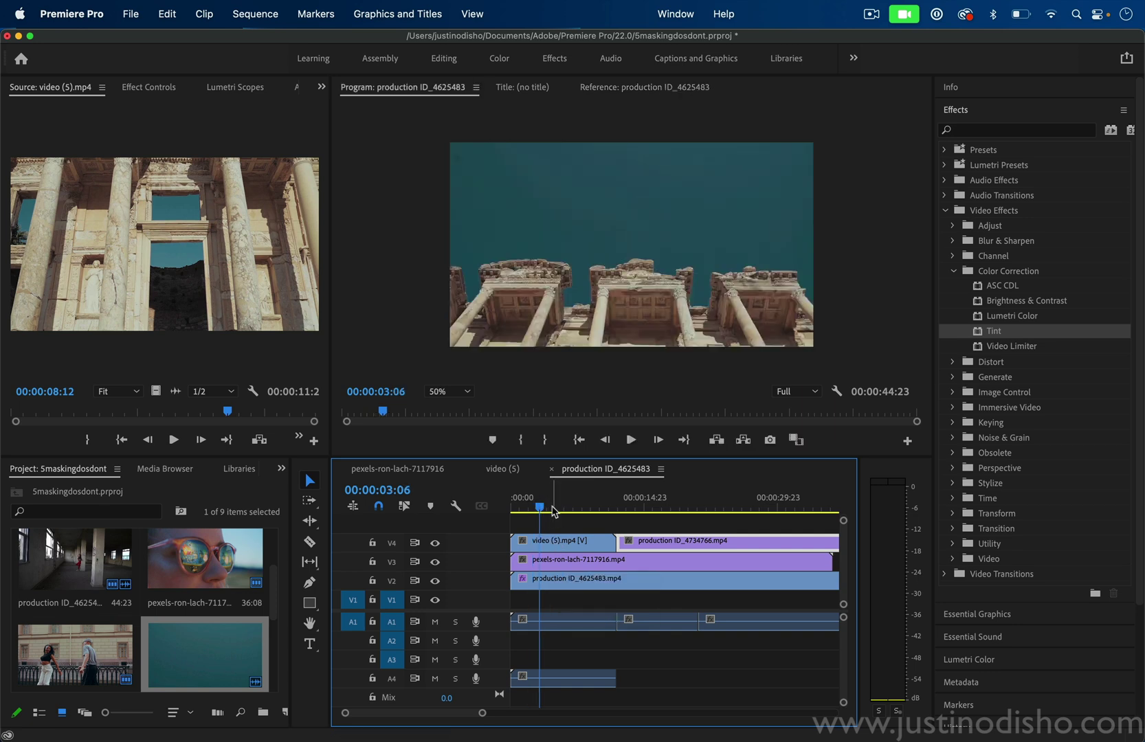
At 00:00:03:16, add an elliptical mask to the clip's Opacity in Effect Controls
left_click_drag(543, 506, 545, 509)
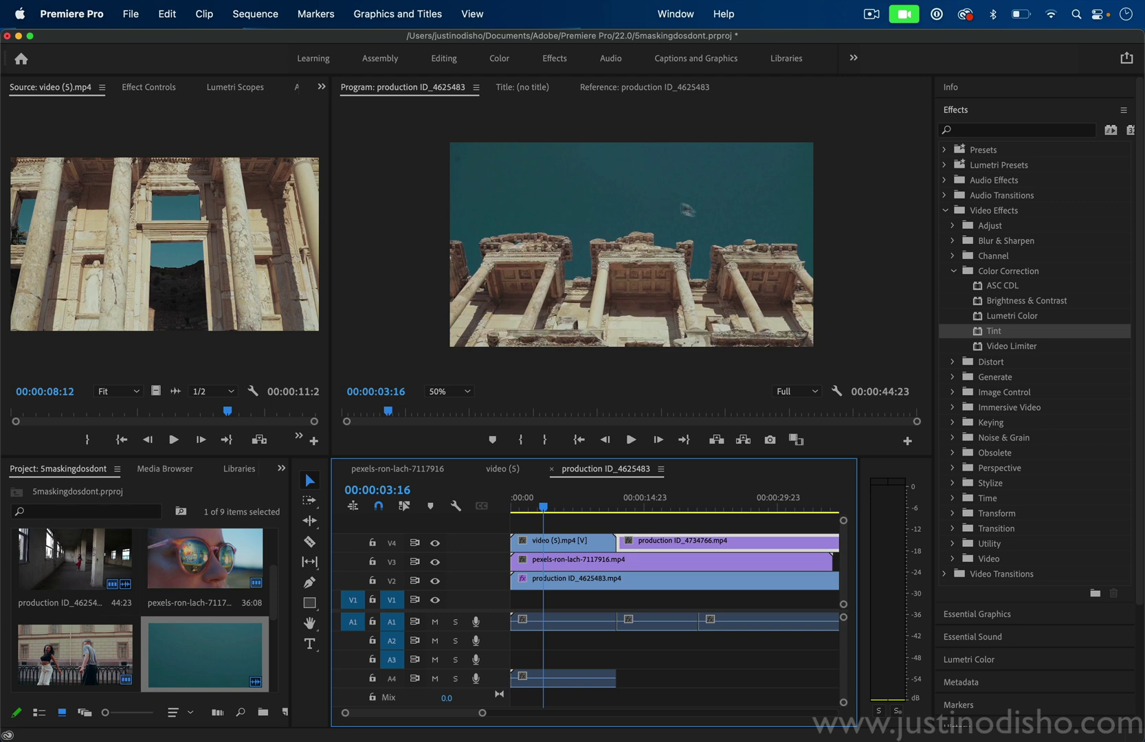
left_click(712, 221)
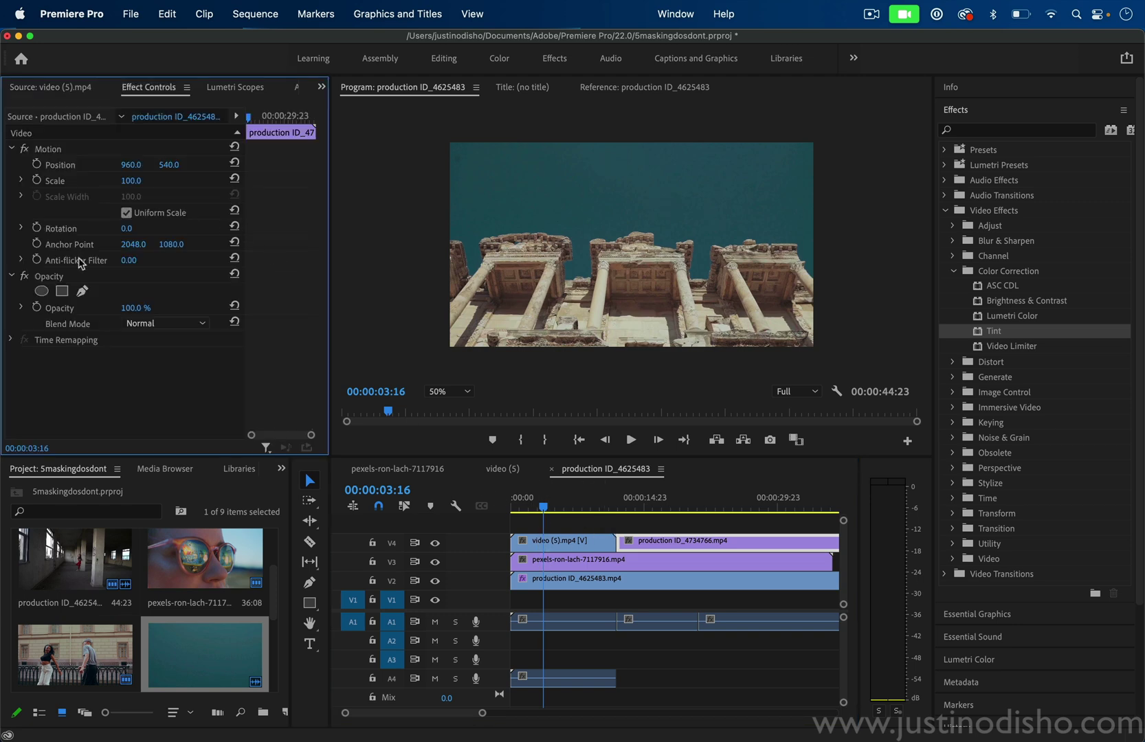
left_click(41, 291)
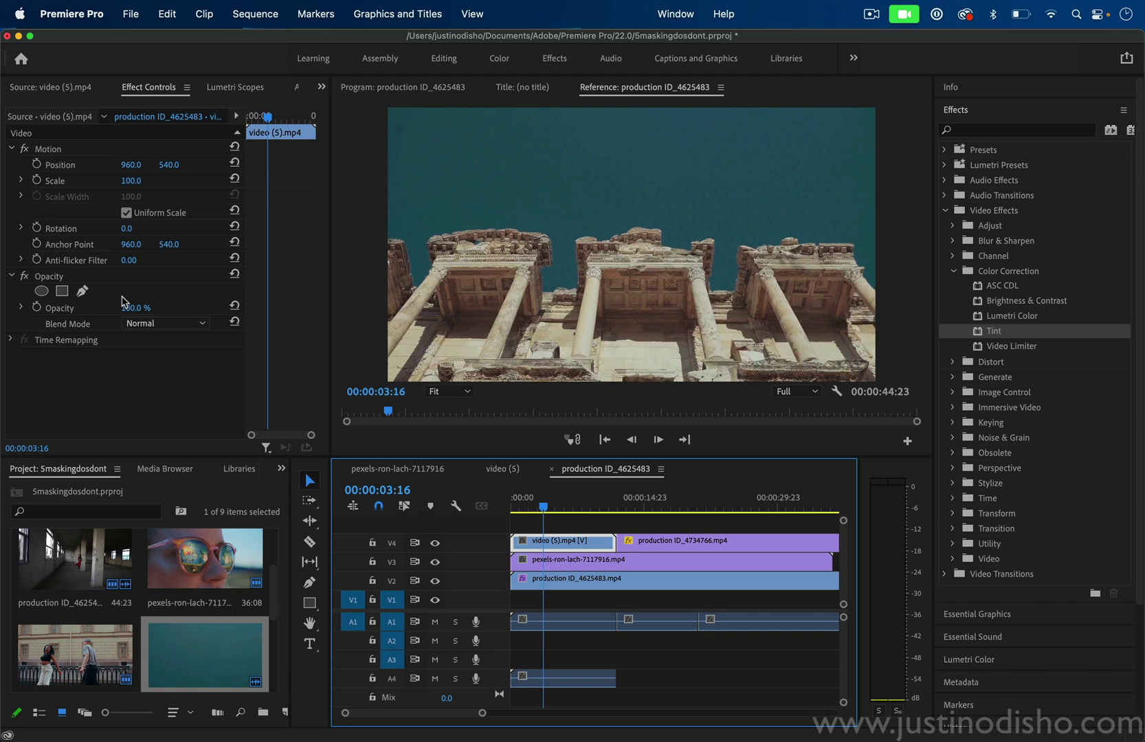
Add a rectangle mask to the V4 ruins clip and drag its bottom corners beyond the frame at 25% zoom
left_click(410, 91)
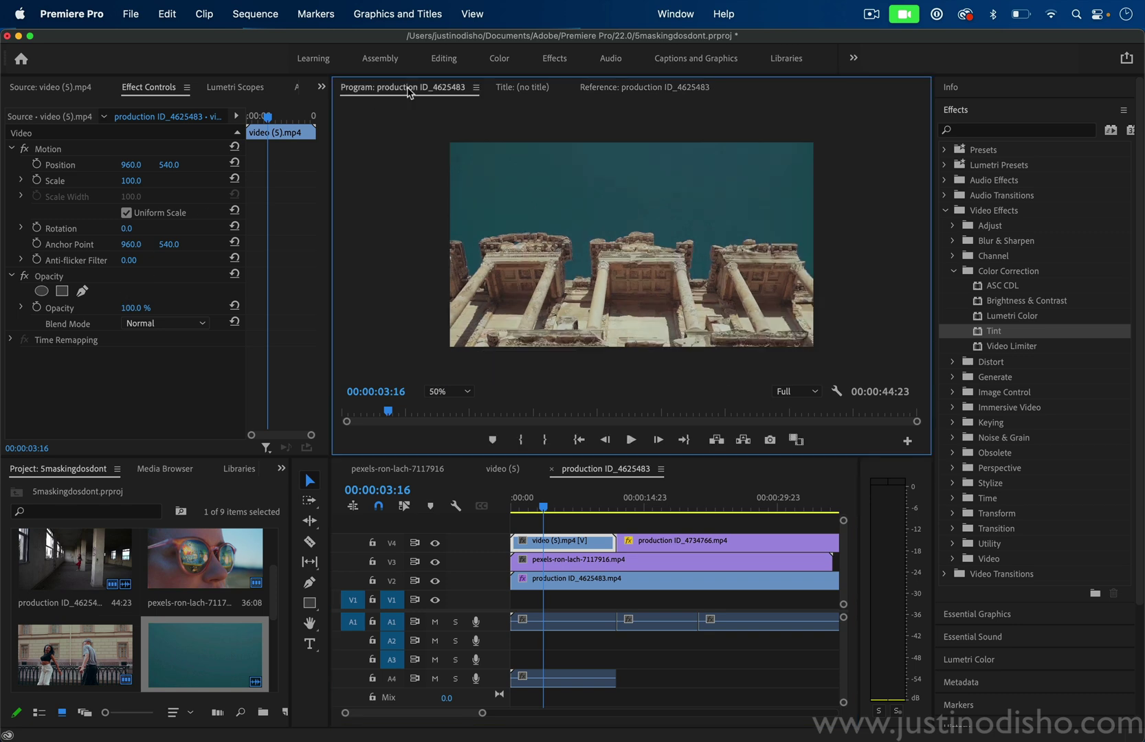
left_click(62, 291)
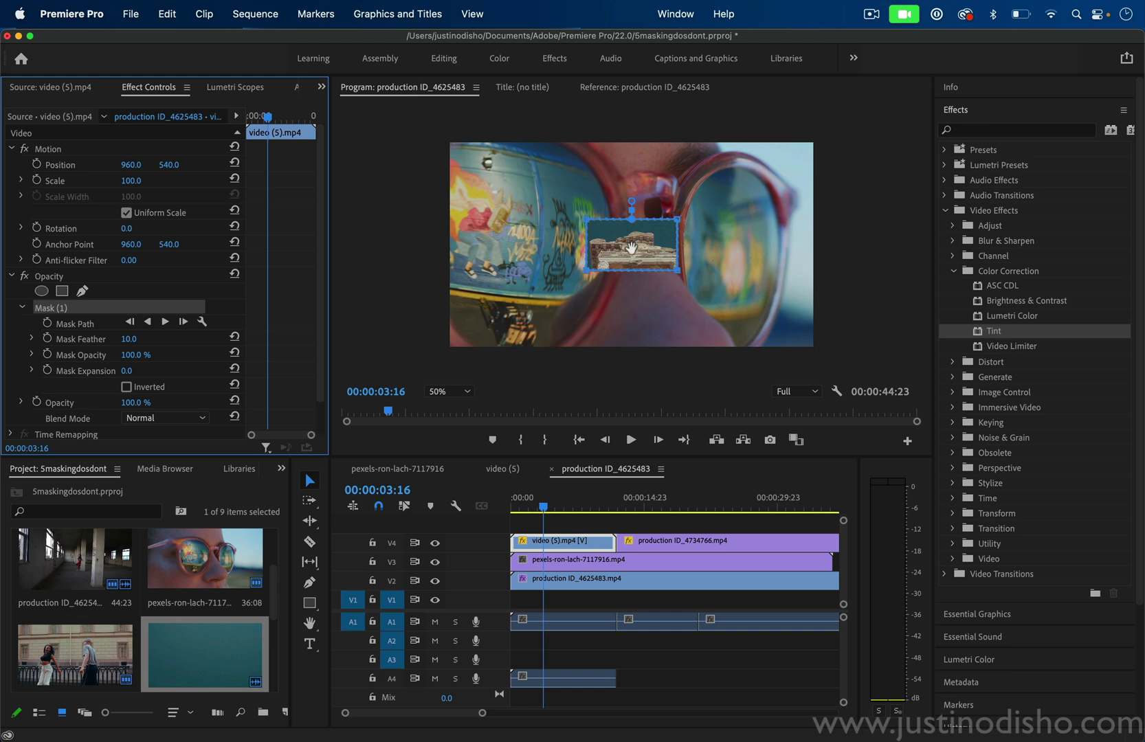
left_click(448, 392)
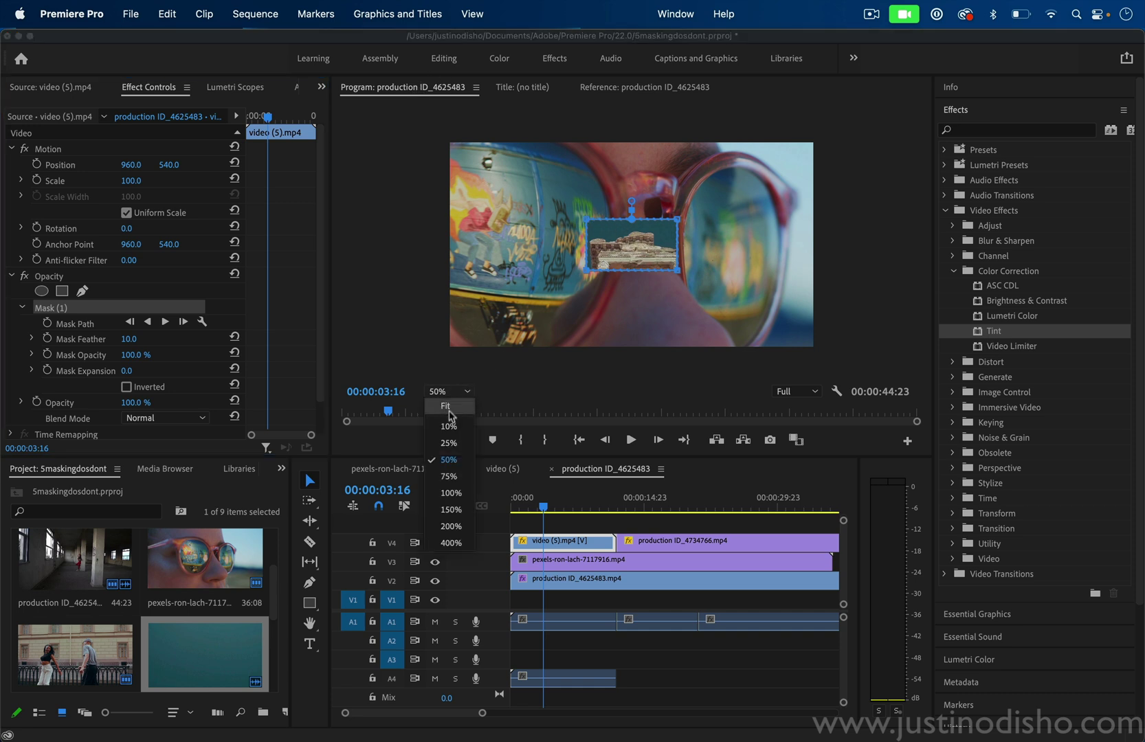
left_click(450, 447)
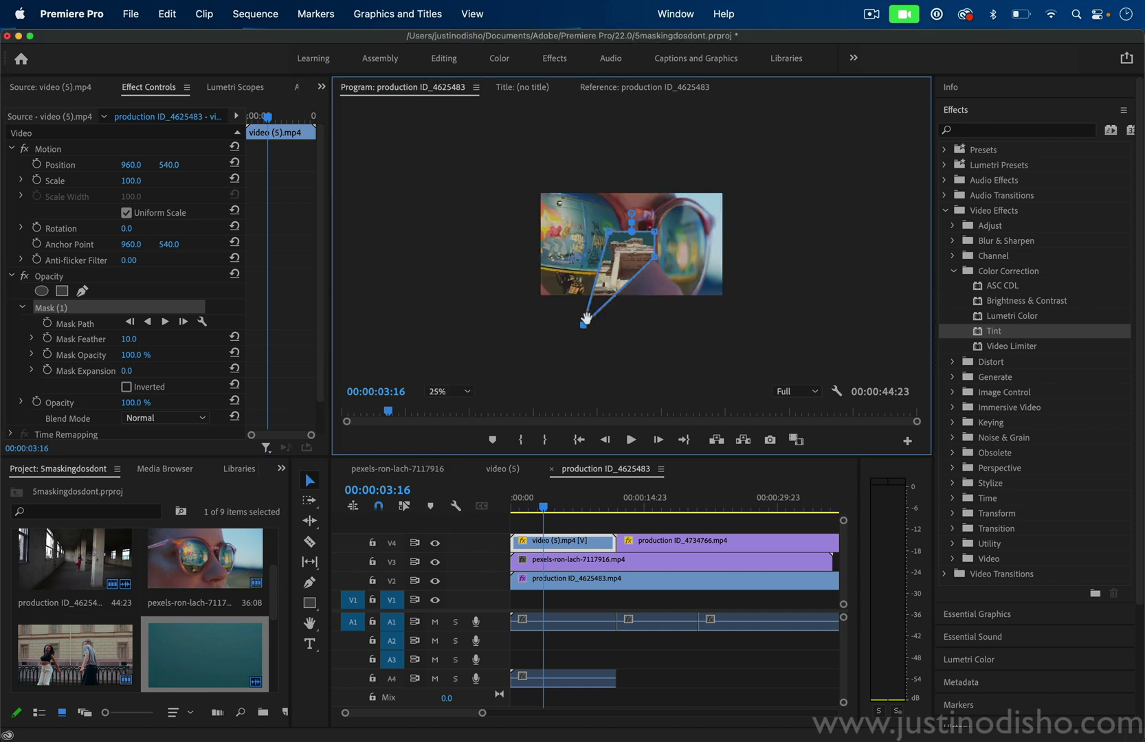
left_click_drag(582, 324, 497, 323)
left_click_drag(652, 260, 755, 336)
left_click(446, 391)
left_click(461, 474)
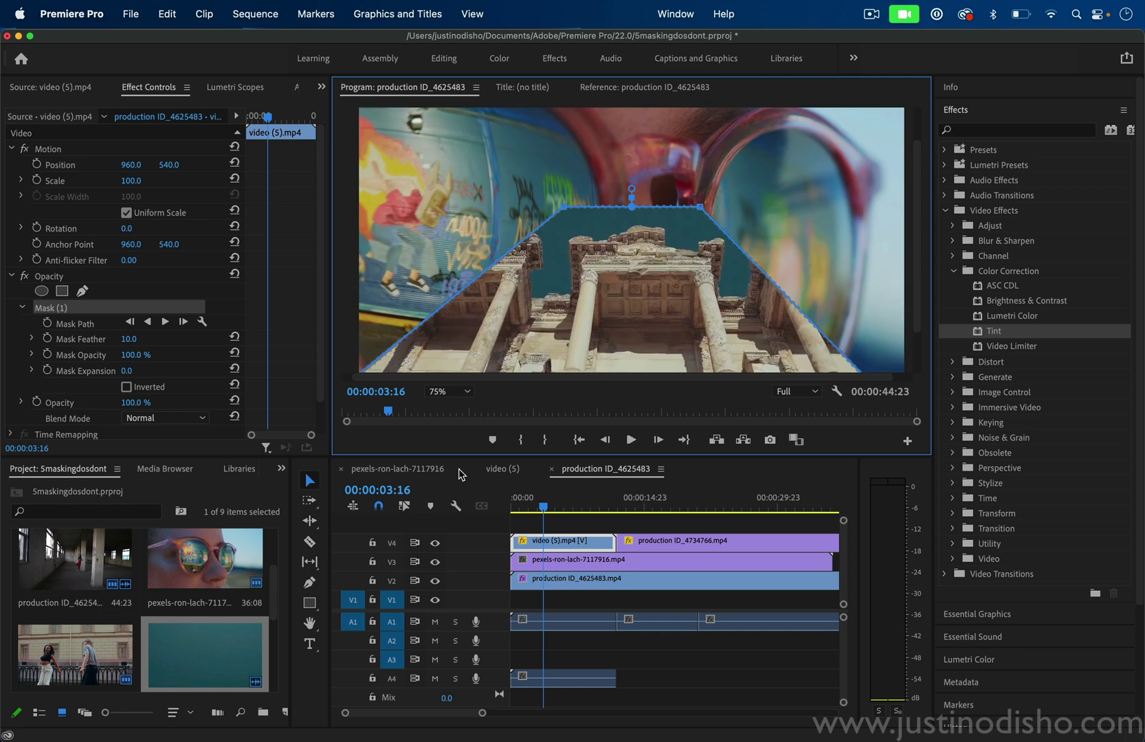